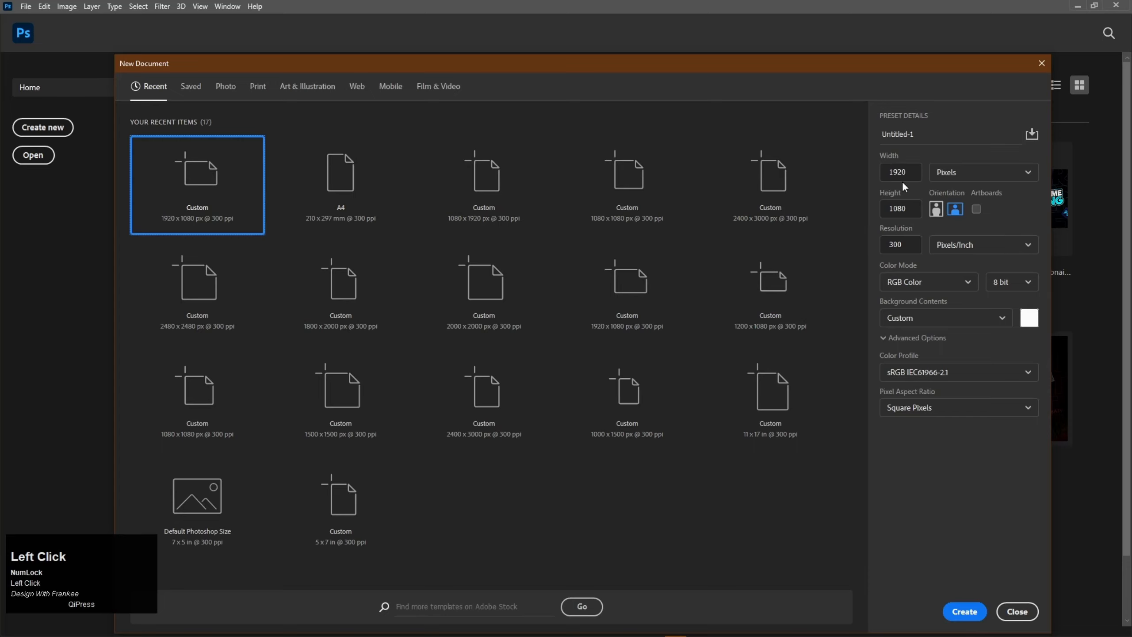
Create a new 1920 x 1080 px document at 300 pixels/inch and fit it to the screen.
{"action": "left_click", "coordinate": [907, 174]}
{"action": "left_click", "coordinate": [906, 207]}
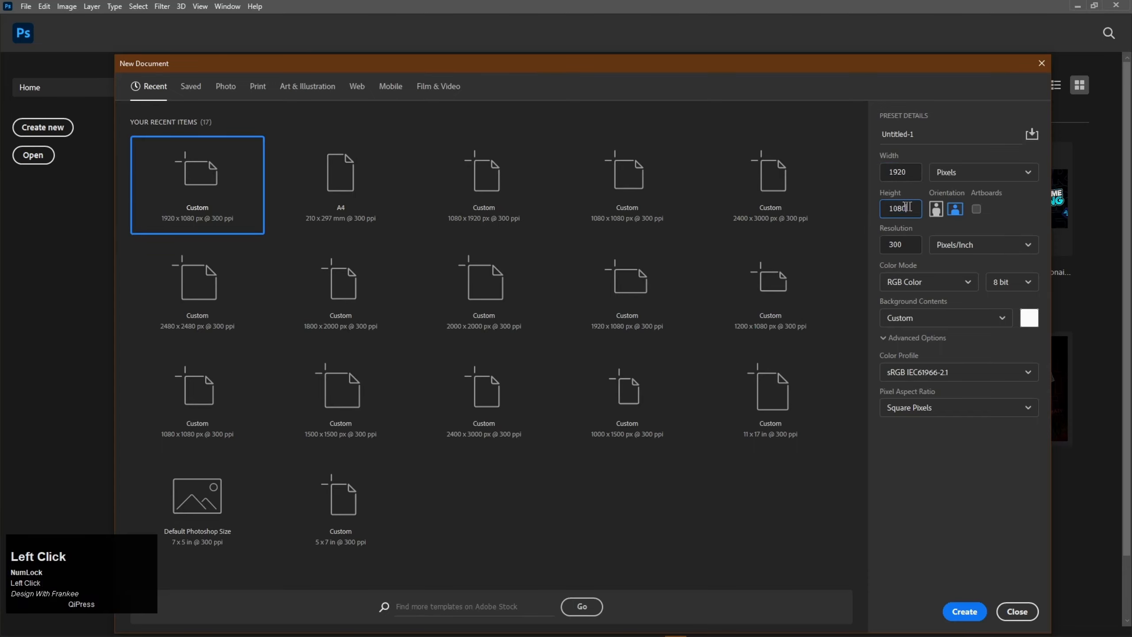
{"action": "left_click", "coordinate": [903, 241]}
{"action": "left_click", "coordinate": [965, 607]}
{"action": "key", "text": "ctrl+0"}
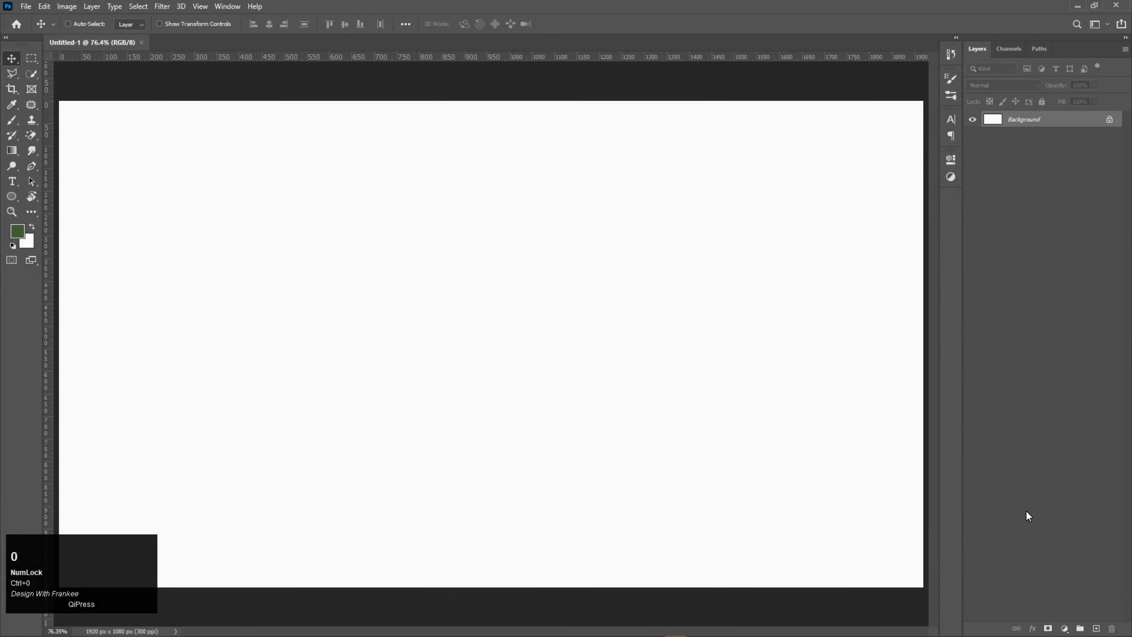
Add a Gradient fill layer above the background using the Black, White preset from the Basics group.
{"action": "left_click", "coordinate": [1070, 628]}
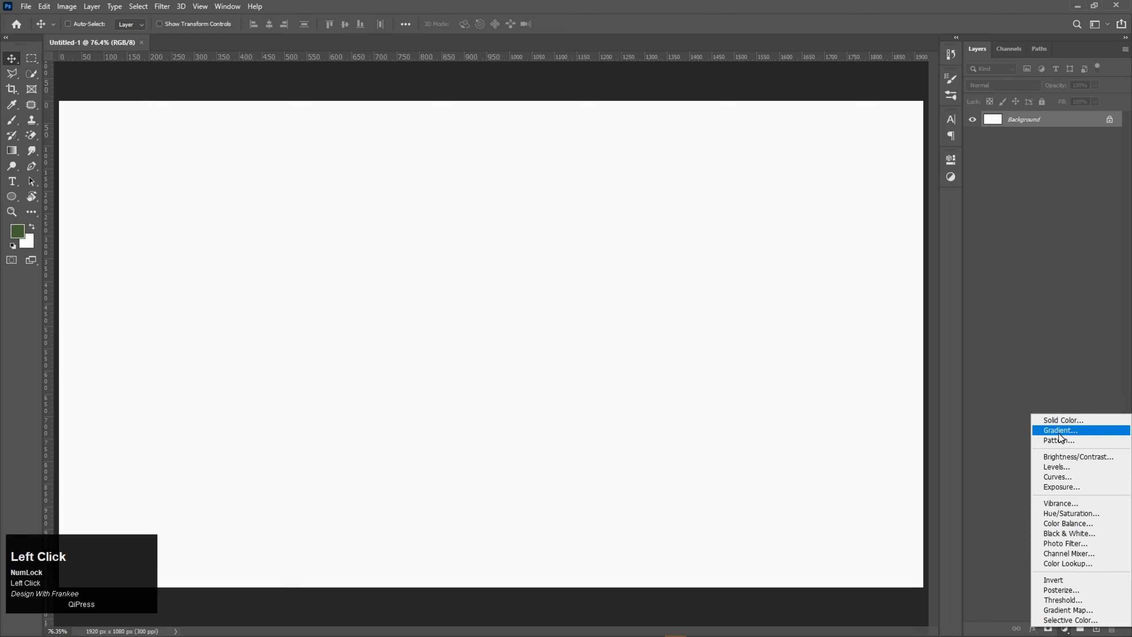
{"action": "left_click", "coordinate": [1060, 431]}
{"action": "left_click", "coordinate": [969, 184]}
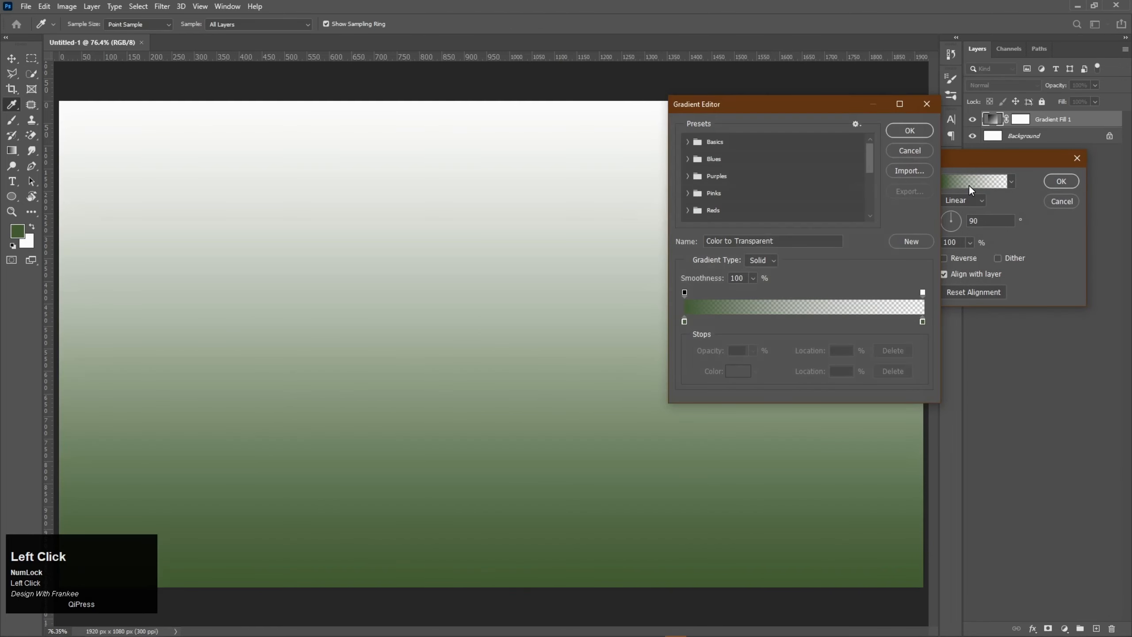
{"action": "left_click", "coordinate": [686, 142]}
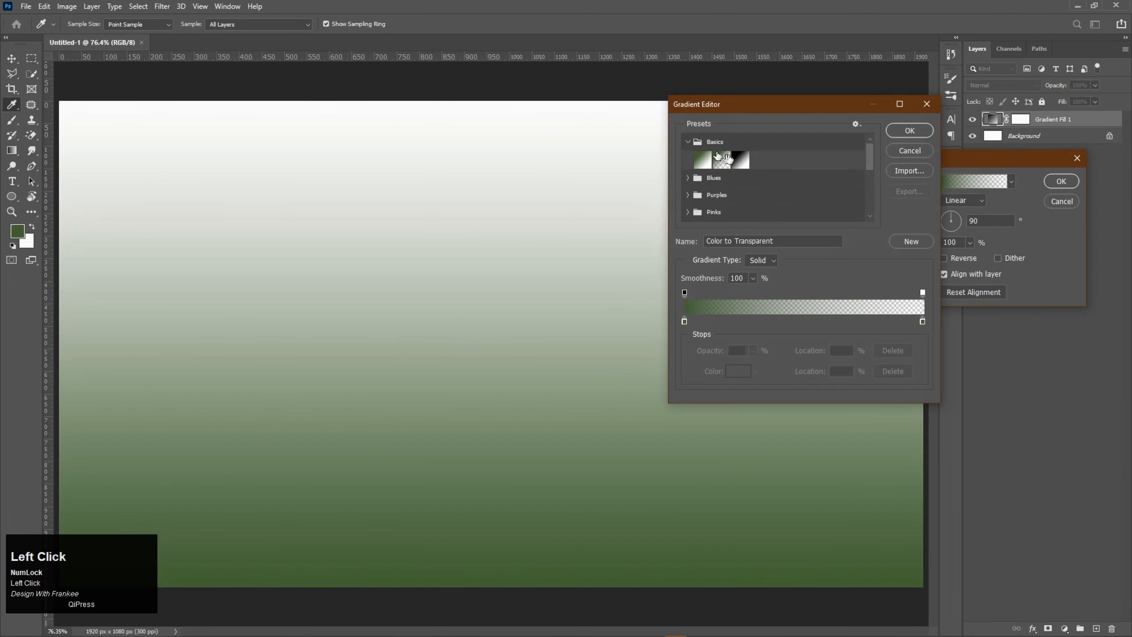
{"action": "left_click", "coordinate": [740, 160]}
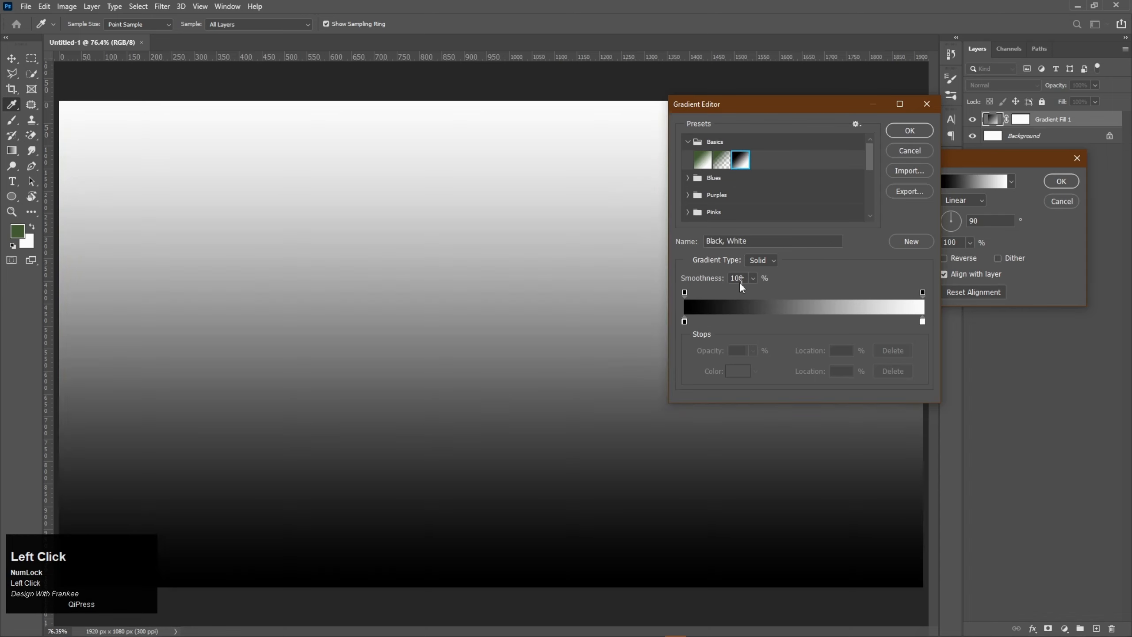
Recolour the gradient's black stop to light grey c2c2c2.
{"action": "left_click", "coordinate": [683, 321]}
{"action": "left_click", "coordinate": [738, 370]}
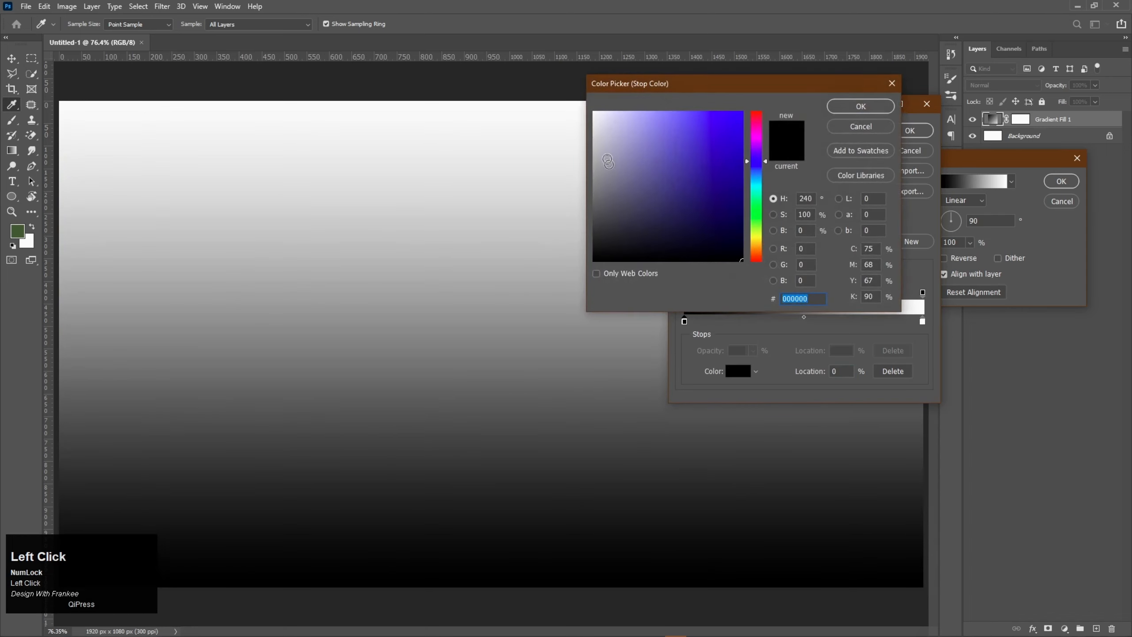
{"action": "left_click_drag", "start_coordinate": [605, 144], "coordinate": [589, 150]}
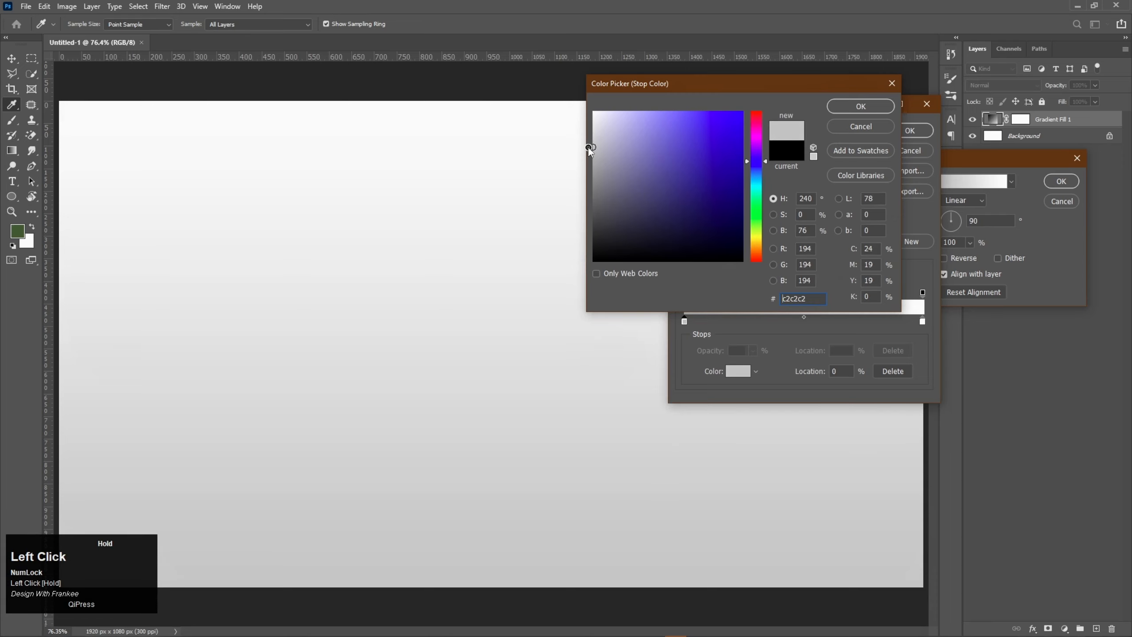
{"action": "left_click", "coordinate": [851, 105]}
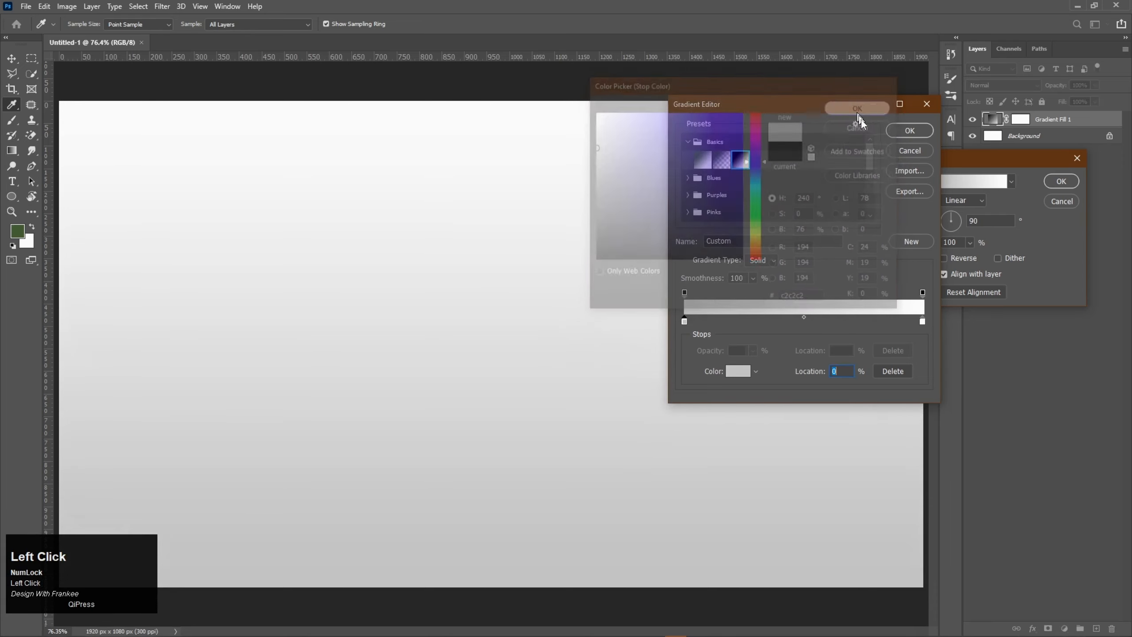
Set the gradient's end stop at location 100% to white and accept the edited gradient.
{"action": "left_click", "coordinate": [922, 322]}
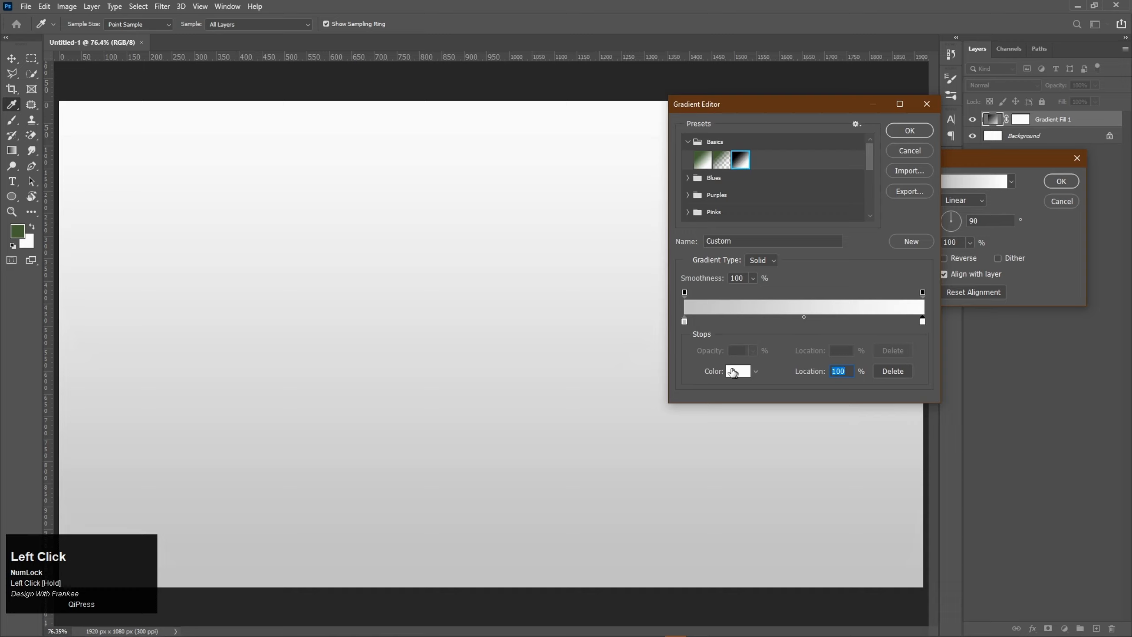
{"action": "left_click", "coordinate": [735, 372]}
{"action": "left_click", "coordinate": [559, 67]}
{"action": "left_click", "coordinate": [845, 110]}
{"action": "left_click", "coordinate": [892, 129]}
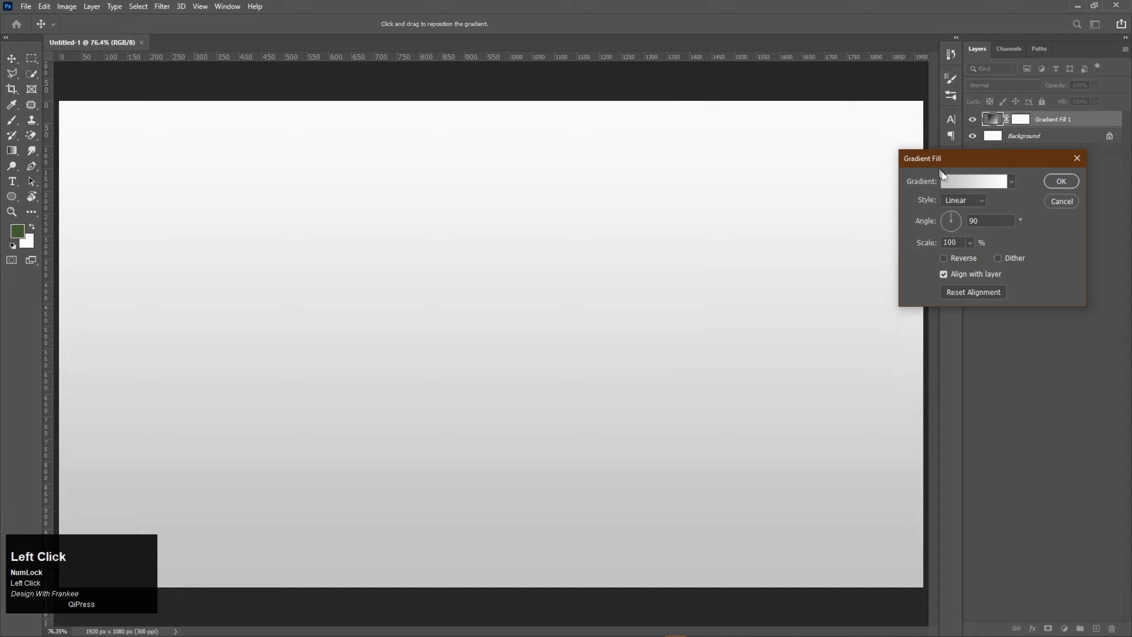
Make the gradient fill radial and reversed at 199% scale, apply it, and reset the foreground and background colours to default.
{"action": "left_click", "coordinate": [965, 200]}
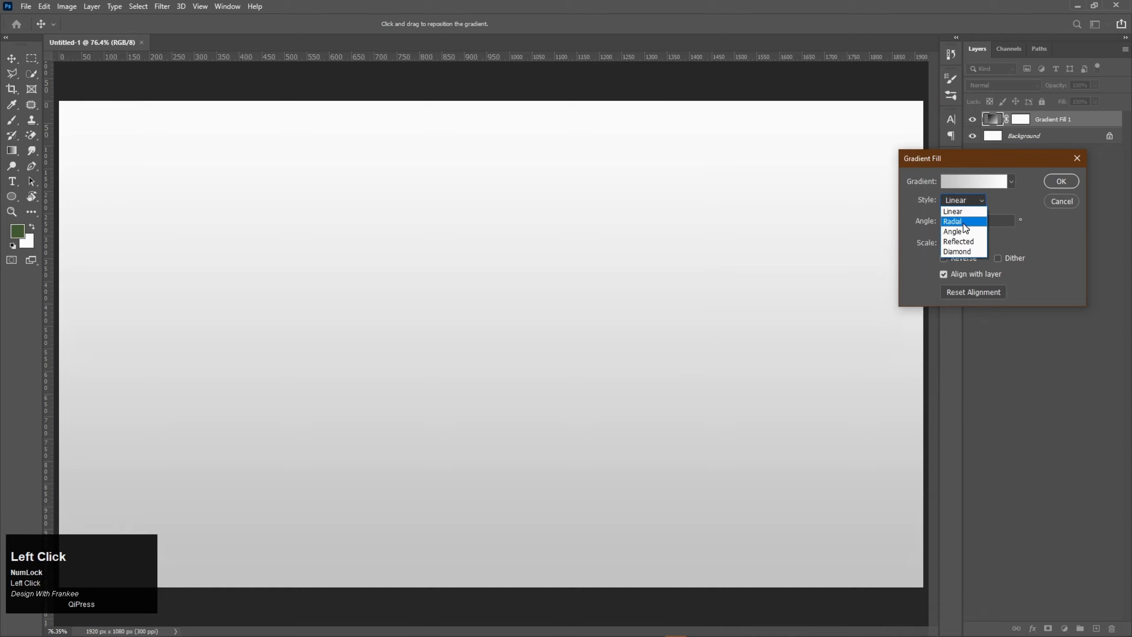
{"action": "left_click", "coordinate": [954, 221]}
{"action": "left_click", "coordinate": [960, 258]}
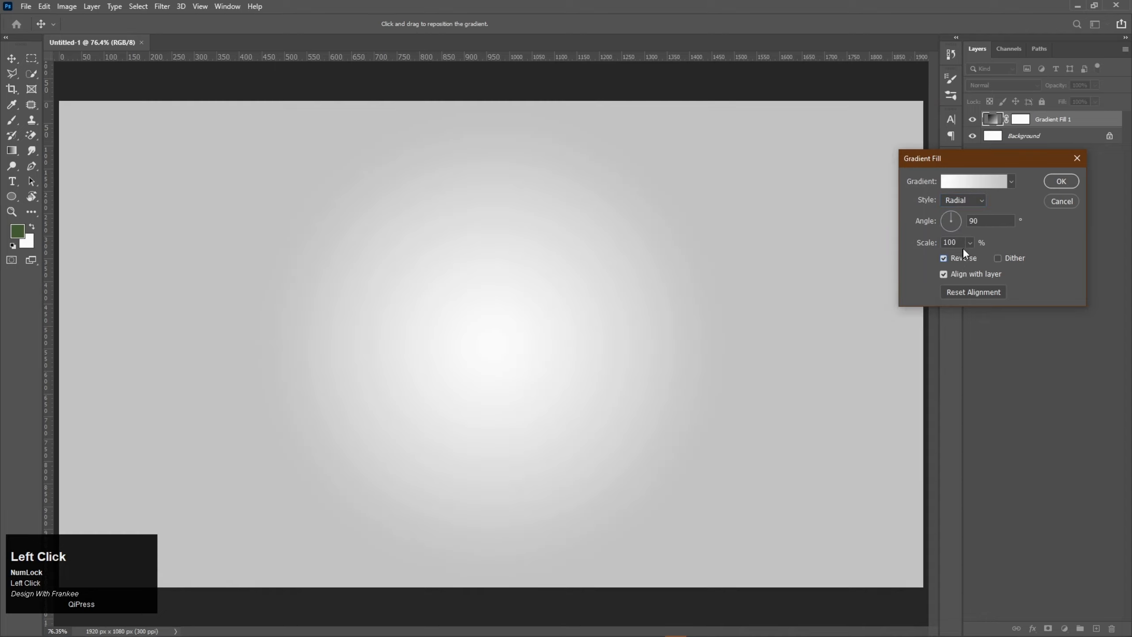
{"action": "left_click", "coordinate": [969, 243]}
{"action": "left_click_drag", "start_coordinate": [972, 257], "coordinate": [975, 257]}
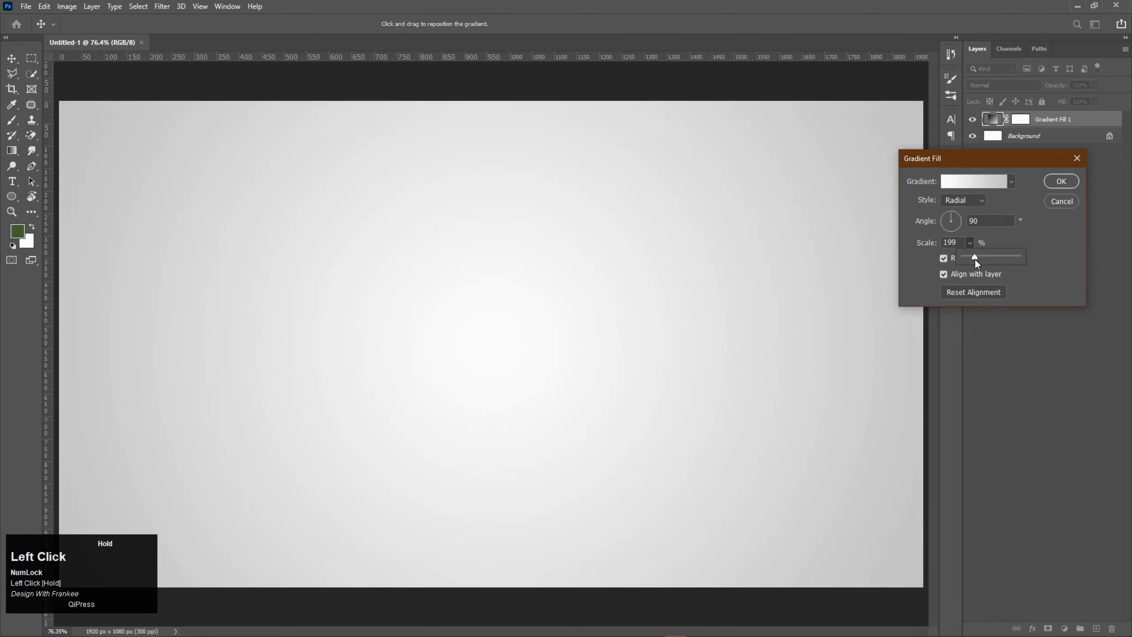
{"action": "left_click", "coordinate": [1053, 185]}
{"action": "left_click", "coordinate": [12, 244]}
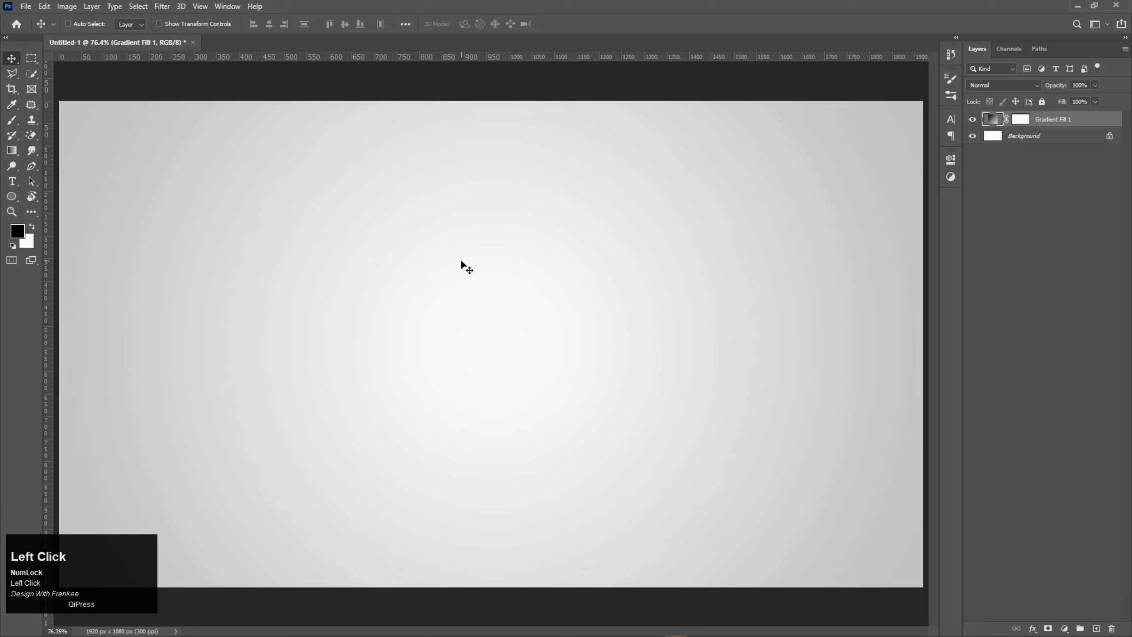
Place the Watermelon image from the Watermelon Manipulation folder, scale it to about 35%, and position it in the canvas's left half.
{"action": "left_click", "coordinate": [545, 627]}
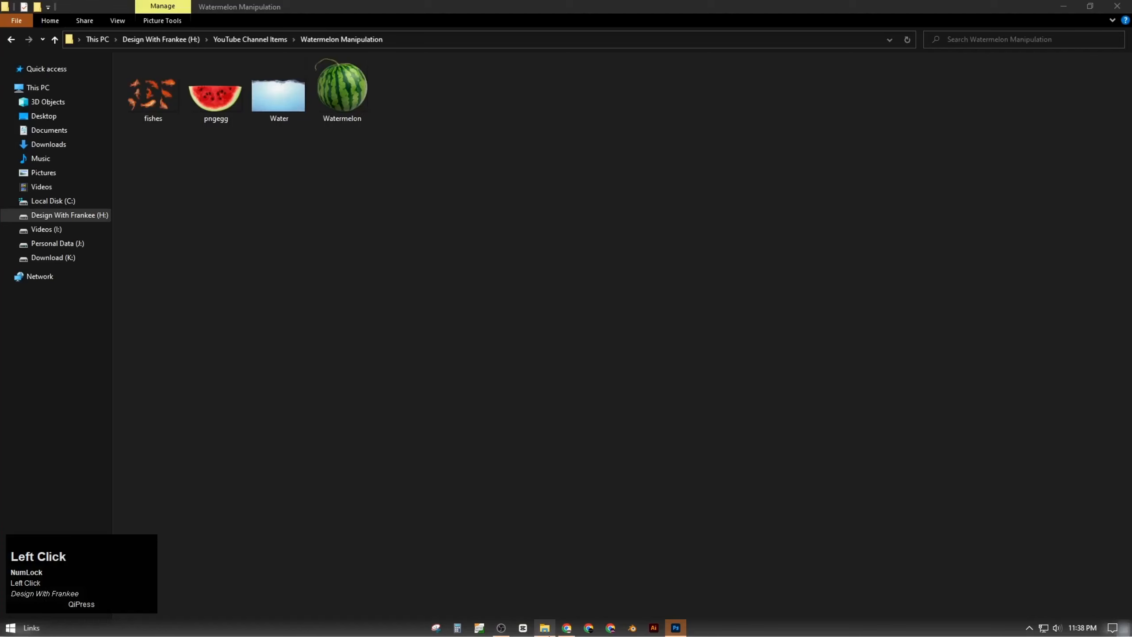
{"action": "left_click_drag", "start_coordinate": [348, 109], "coordinate": [430, 369]}
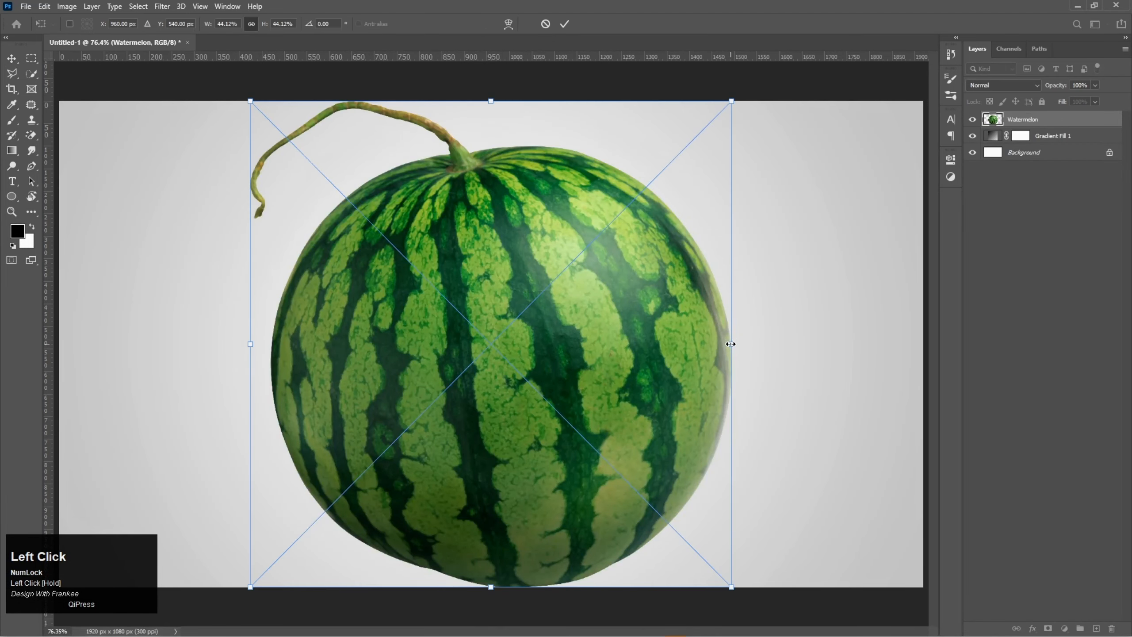
{"action": "left_click_drag", "start_coordinate": [731, 344], "coordinate": [648, 358]}
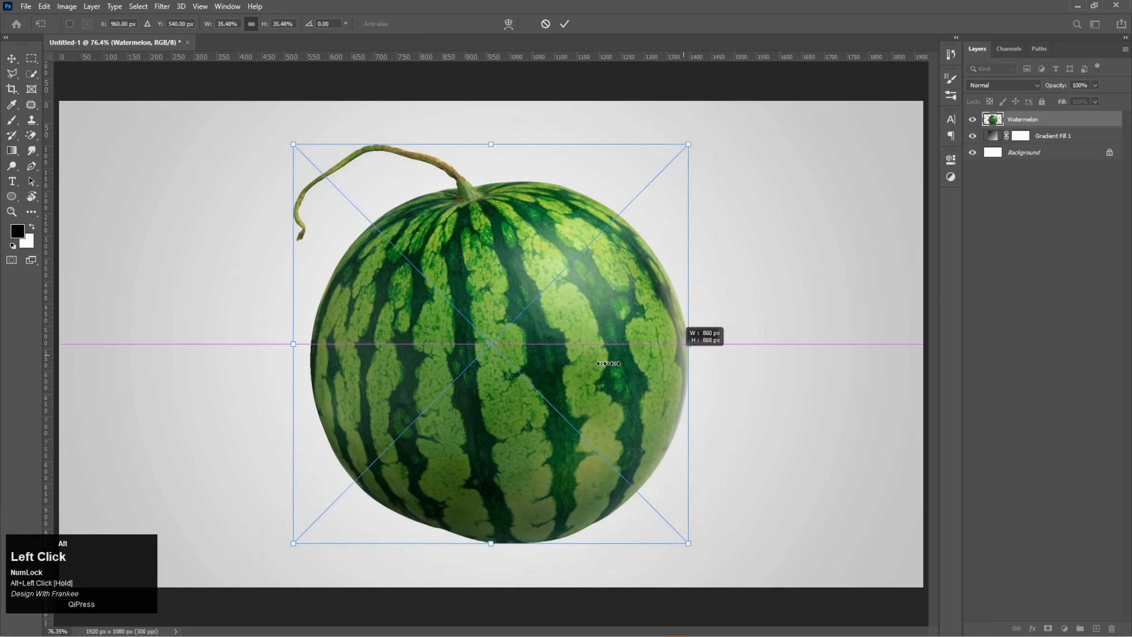
{"action": "left_click_drag", "start_coordinate": [555, 374], "coordinate": [418, 370]}
{"action": "double_click", "coordinate": [423, 362]}
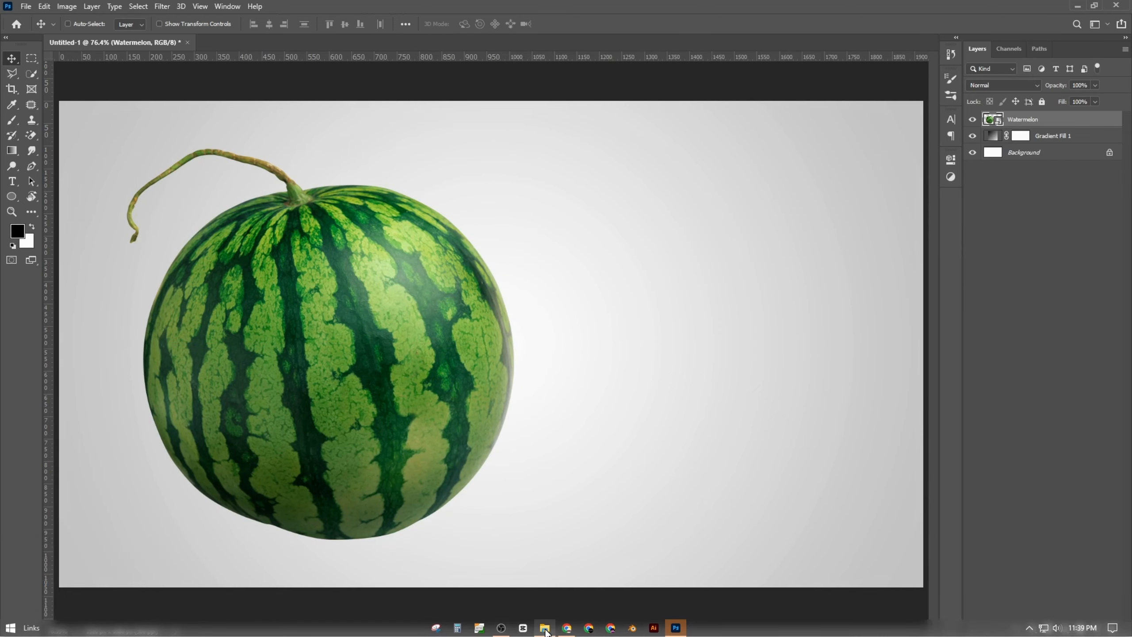
Place the pngegg watermelon slice from the same folder, scale it down, and position it overlapping the whole melon's lower right.
{"action": "left_click", "coordinate": [545, 628]}
{"action": "left_click_drag", "start_coordinate": [210, 109], "coordinate": [568, 419]}
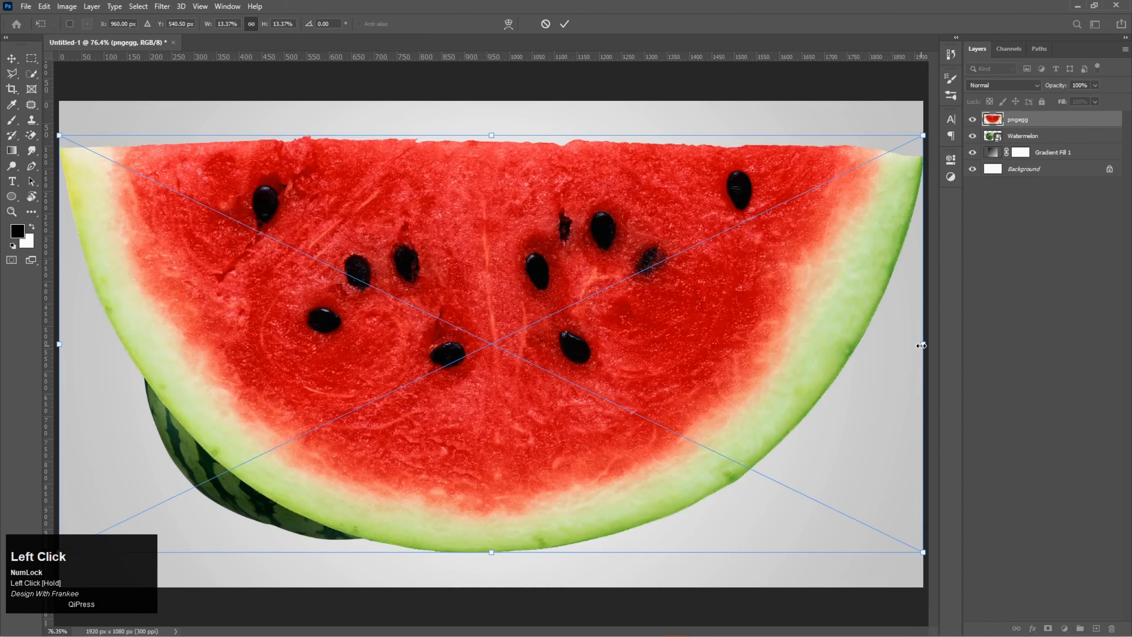
{"action": "left_click_drag", "start_coordinate": [921, 346], "coordinate": [725, 374]}
{"action": "left_click_drag", "start_coordinate": [556, 360], "coordinate": [635, 428]}
{"action": "double_click", "coordinate": [635, 428]}
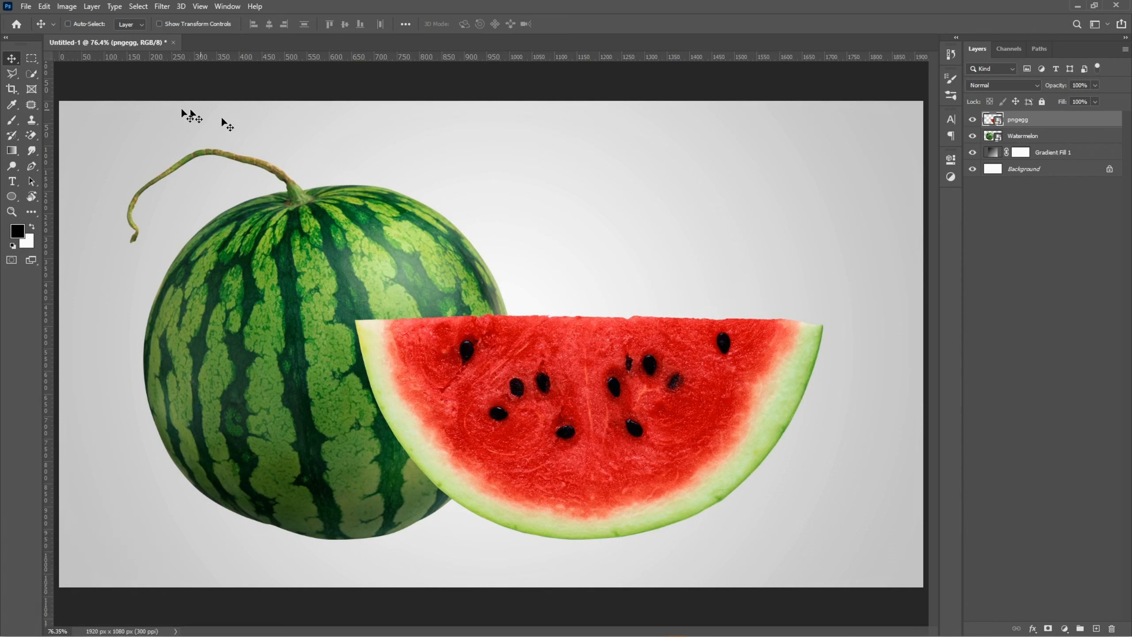
Select the watermelon slice with the Quick Selection tool and subtract the green rind so mainly the red flesh is selected.
{"action": "right_click", "coordinate": [32, 74]}
{"action": "left_click", "coordinate": [63, 88]}
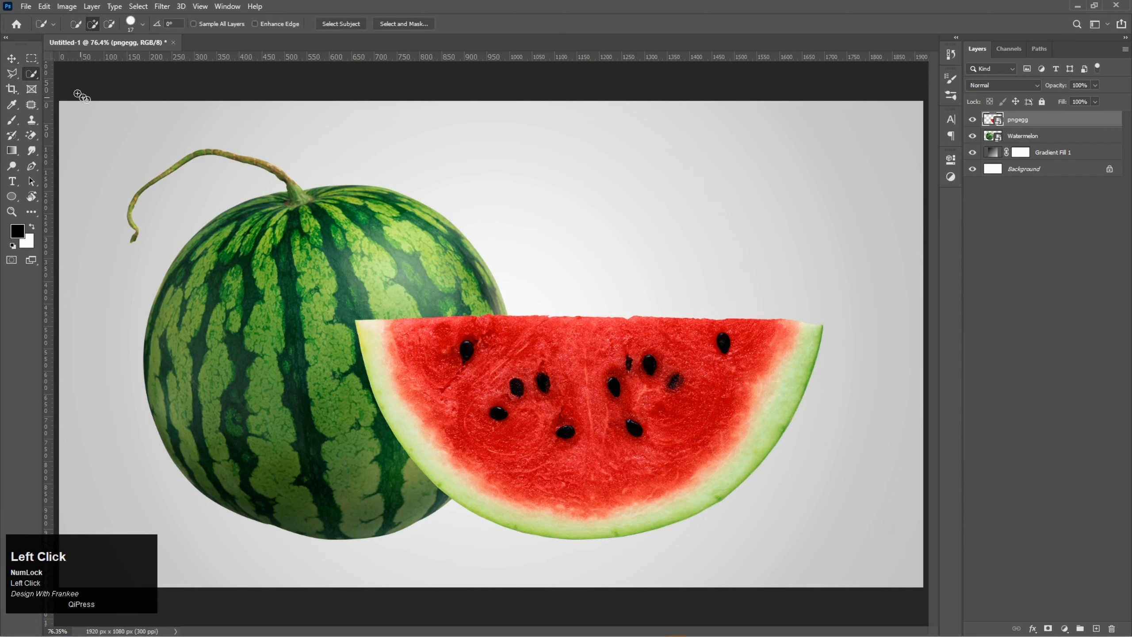
{"action": "mouse_move", "coordinate": [452, 328]}
{"action": "left_mouse_down"}
{"action": "mouse_move", "coordinate": [532, 396]}
{"action": "mouse_move", "coordinate": [585, 411]}
{"action": "mouse_move", "coordinate": [652, 416]}
{"action": "mouse_move", "coordinate": [711, 394]}
{"action": "left_mouse_up"}
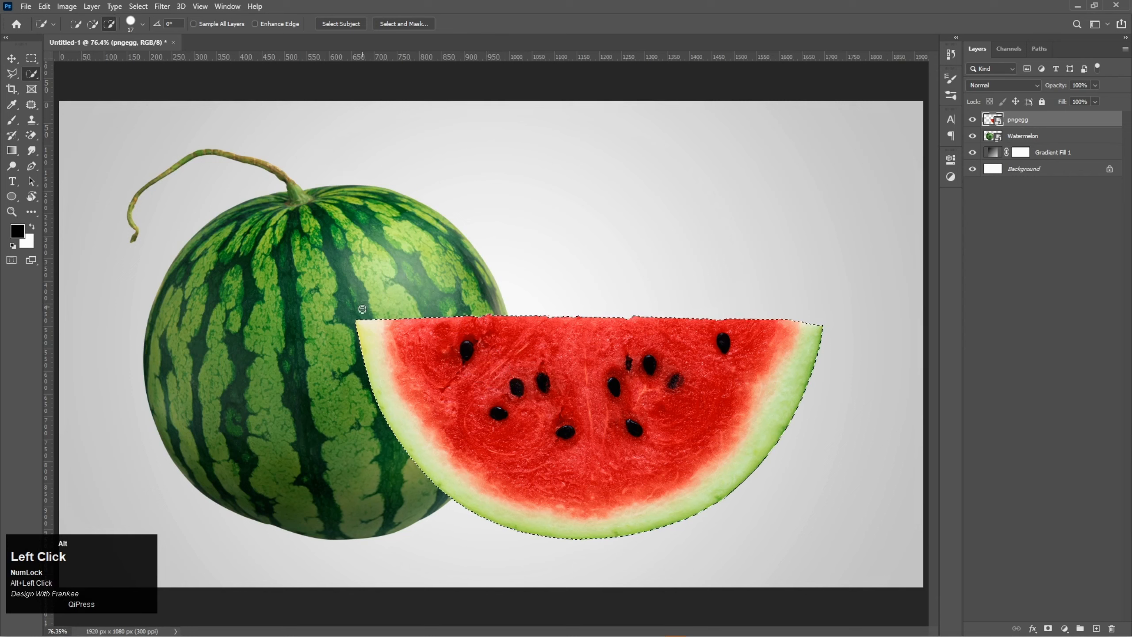
{"action": "mouse_move", "coordinate": [361, 323]}
{"action": "left_mouse_down"}
{"action": "mouse_move", "coordinate": [408, 439]}
{"action": "mouse_move", "coordinate": [477, 495]}
{"action": "mouse_move", "coordinate": [550, 529]}
{"action": "mouse_move", "coordinate": [638, 527]}
{"action": "mouse_move", "coordinate": [713, 496]}
{"action": "mouse_move", "coordinate": [763, 447]}
{"action": "mouse_move", "coordinate": [797, 385]}
{"action": "left_mouse_up"}
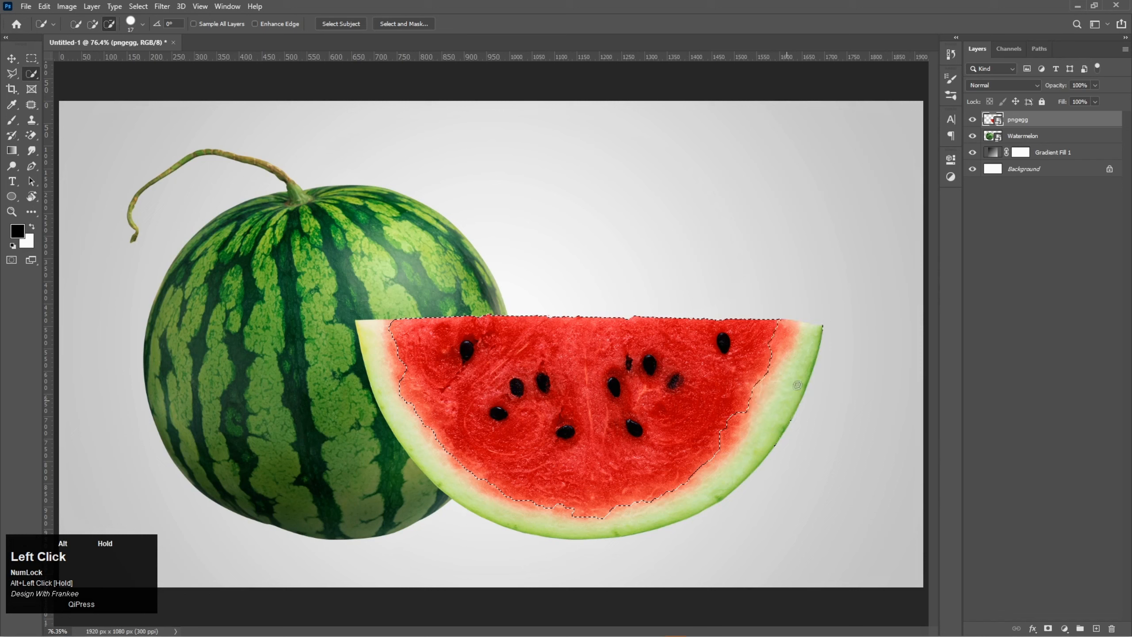
Refine the flesh selection along the inner rind edge and hide the selected area with an inverted layer mask on the slice.
{"action": "left_click", "coordinate": [791, 328]}
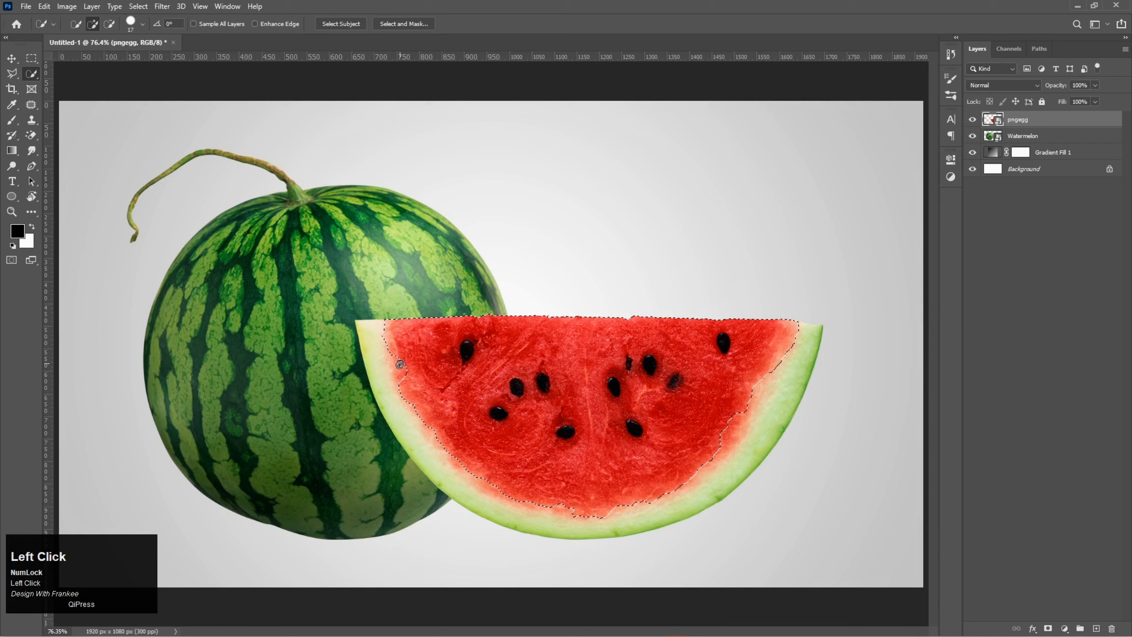
{"action": "mouse_move", "coordinate": [399, 364]}
{"action": "left_mouse_down"}
{"action": "mouse_move", "coordinate": [435, 392]}
{"action": "mouse_move", "coordinate": [406, 353]}
{"action": "mouse_move", "coordinate": [465, 460]}
{"action": "left_mouse_up"}
{"action": "left_click_drag", "start_coordinate": [650, 495], "coordinate": [724, 454]}
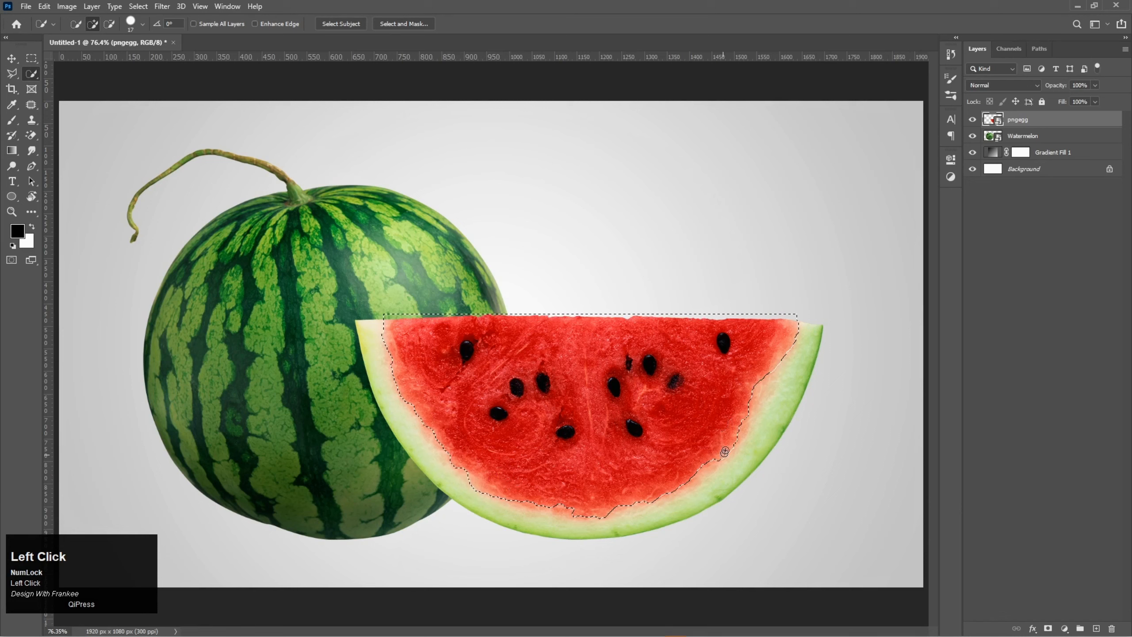
{"action": "mouse_move", "coordinate": [746, 405]}
{"action": "left_mouse_down"}
{"action": "mouse_move", "coordinate": [774, 365]}
{"action": "mouse_move", "coordinate": [760, 411]}
{"action": "mouse_move", "coordinate": [750, 413]}
{"action": "mouse_move", "coordinate": [791, 350]}
{"action": "left_mouse_up"}
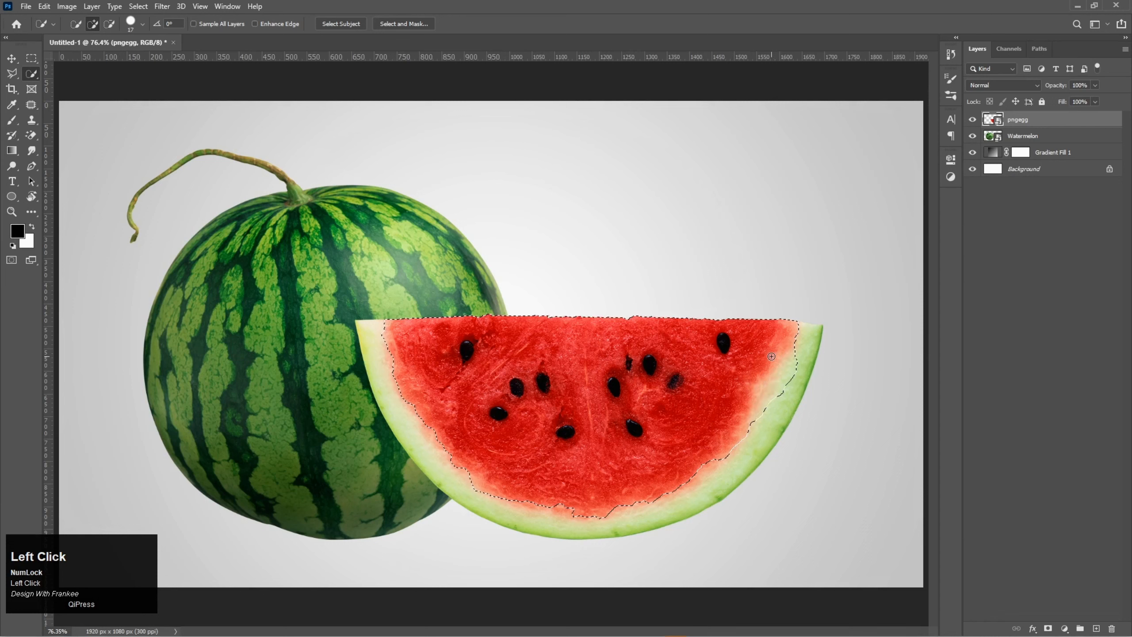
{"action": "left_click", "coordinate": [789, 368], "text": "alt"}
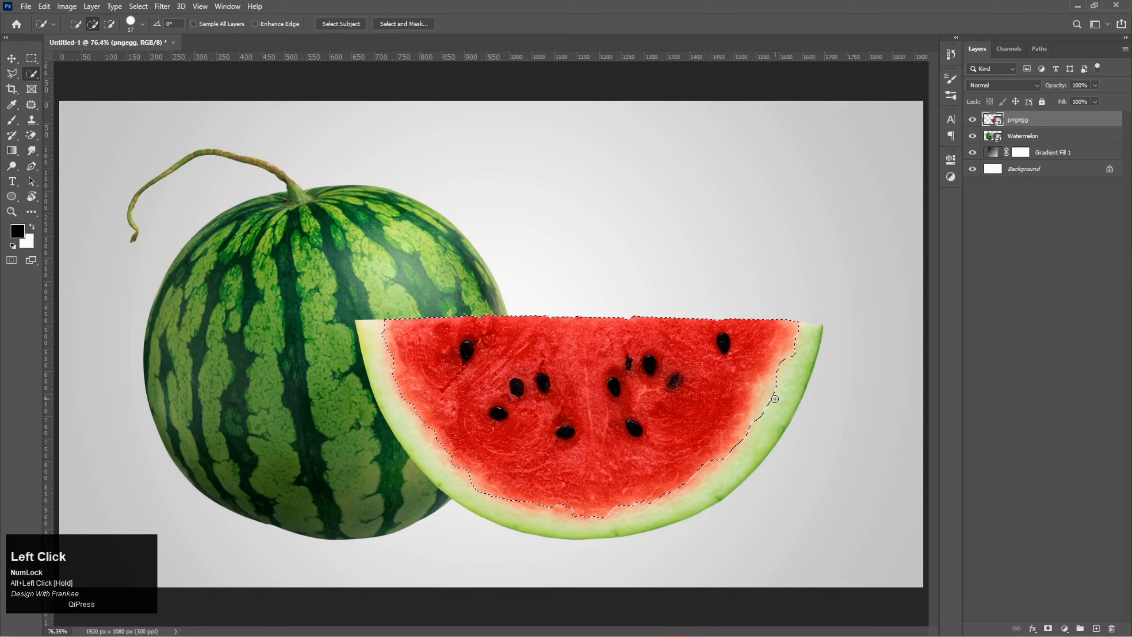
{"action": "left_click_drag", "start_coordinate": [696, 471], "coordinate": [704, 472]}
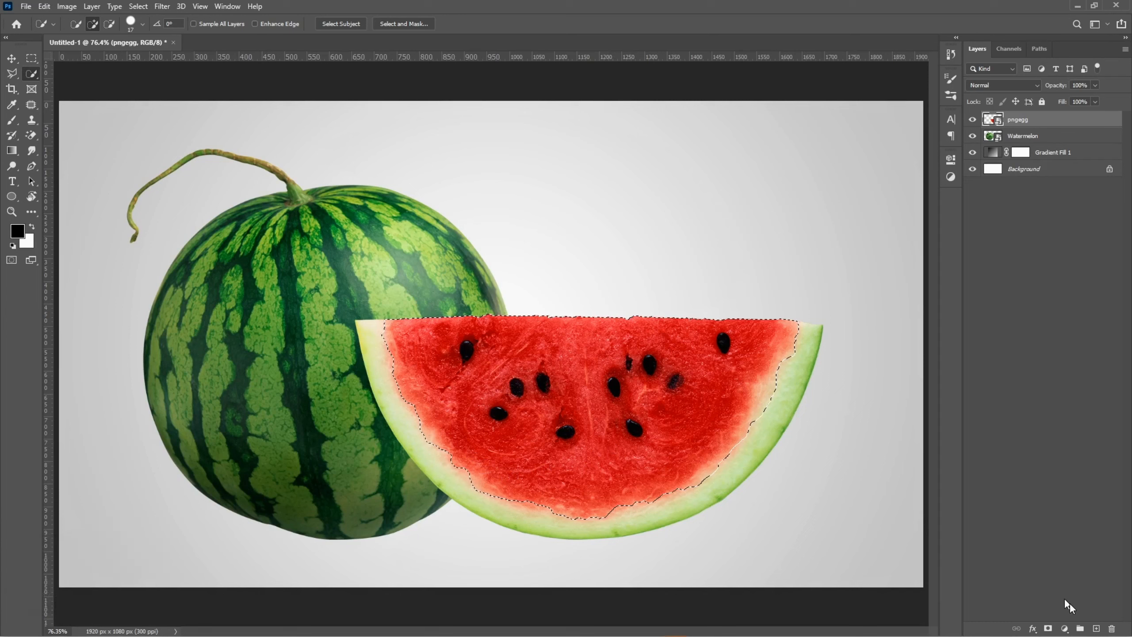
{"action": "left_click", "coordinate": [1049, 627], "text": "alt"}
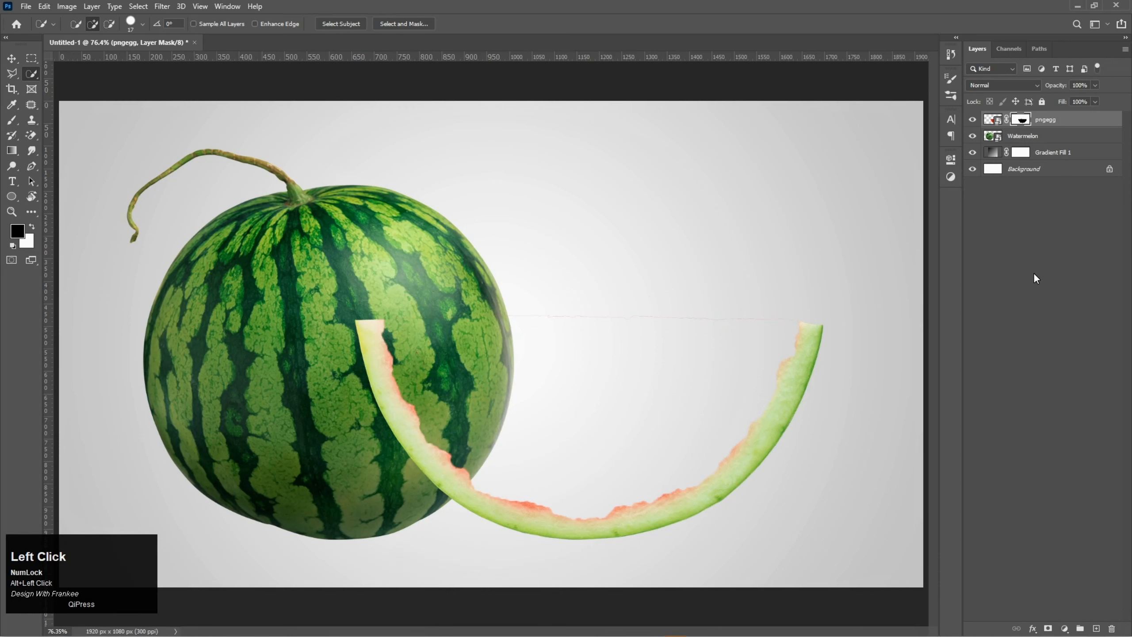
Paint black on the slice's layer mask with a 175 px round brush at 30% opacity to fade the thin line between the rind tips.
{"action": "left_click", "coordinate": [1020, 129]}
{"action": "right_click", "coordinate": [7, 126]}
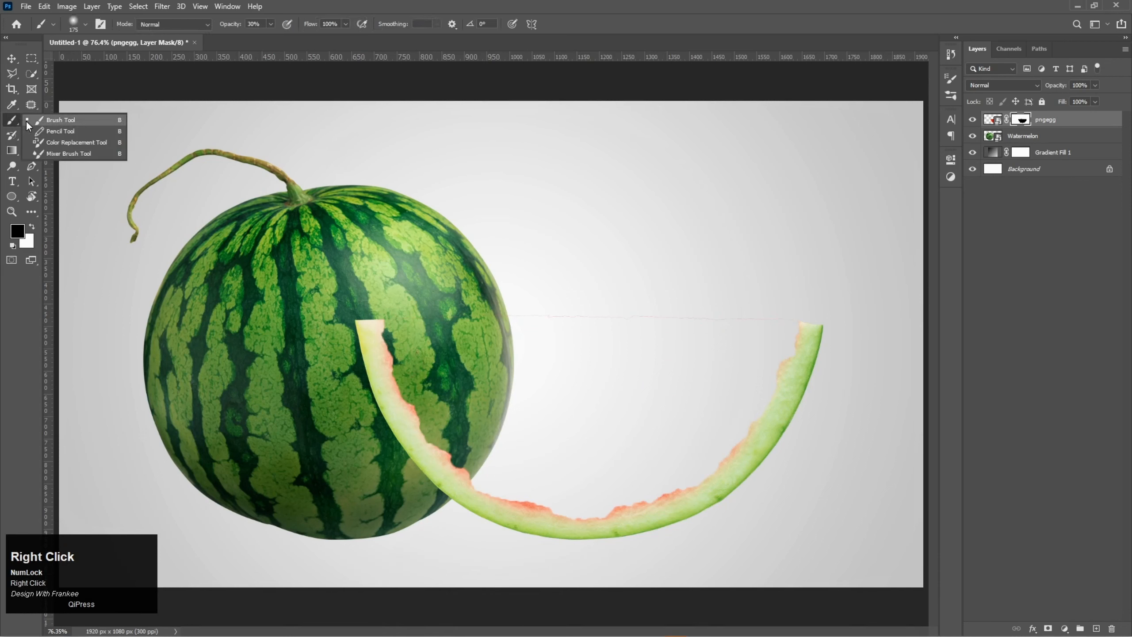
{"action": "left_click", "coordinate": [54, 118]}
{"action": "right_click", "coordinate": [665, 346]}
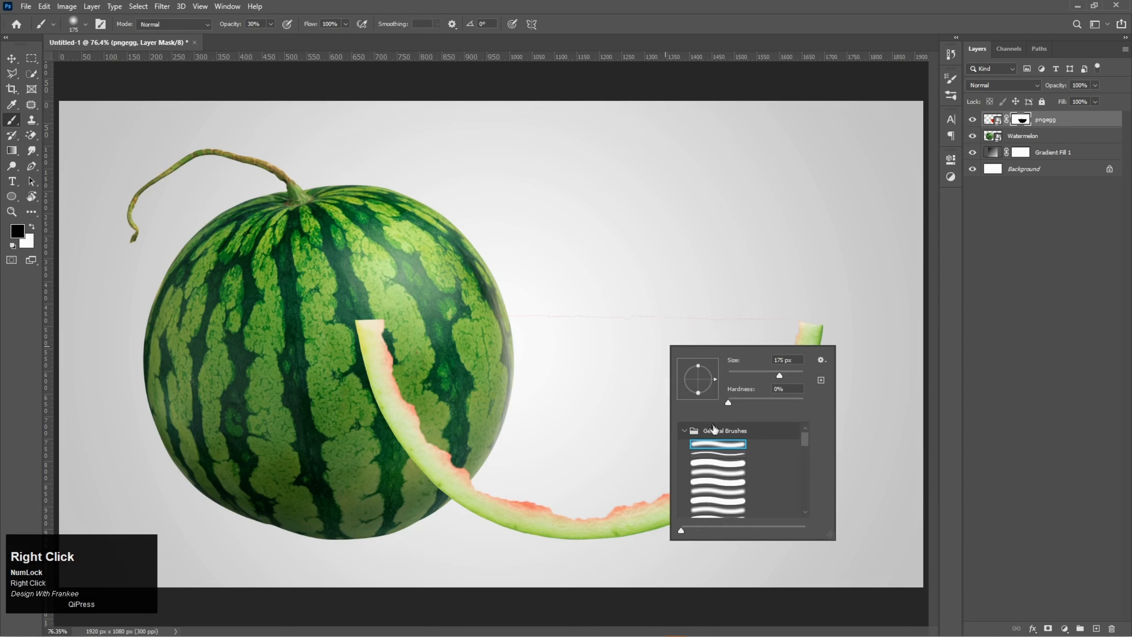
{"action": "double_click", "coordinate": [719, 464]}
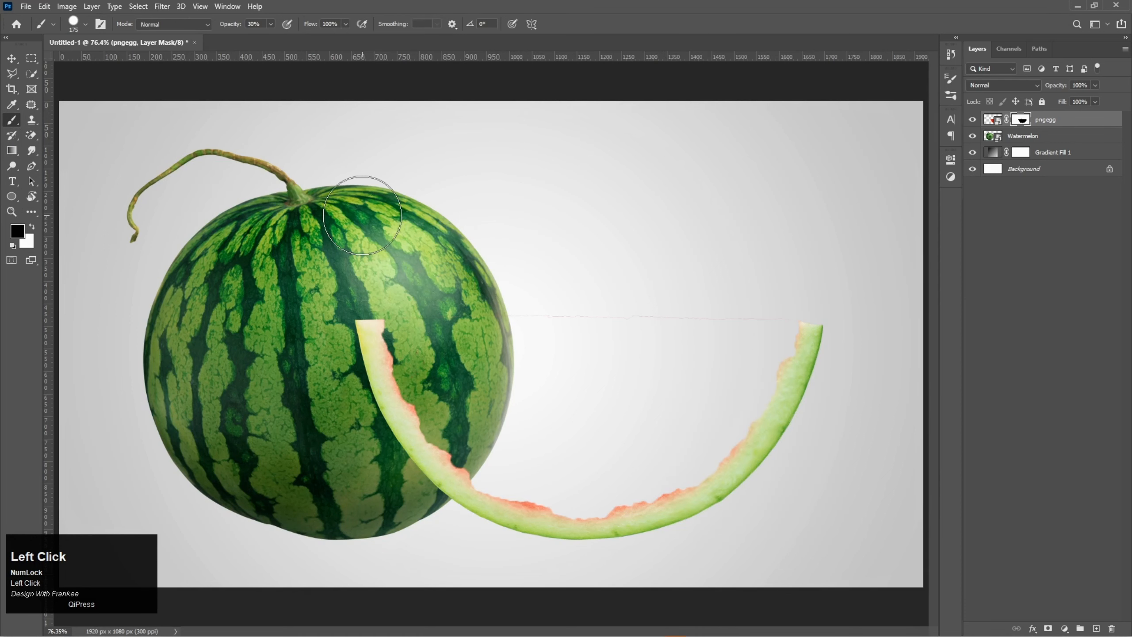
{"action": "left_click", "coordinate": [17, 230]}
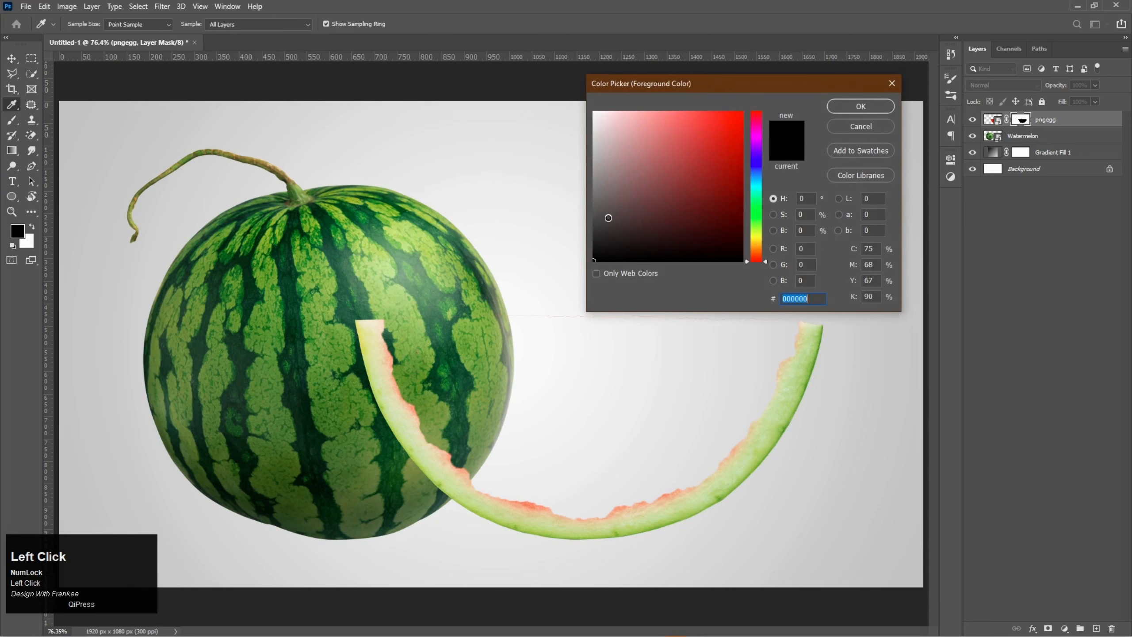
{"action": "left_click", "coordinate": [859, 106]}
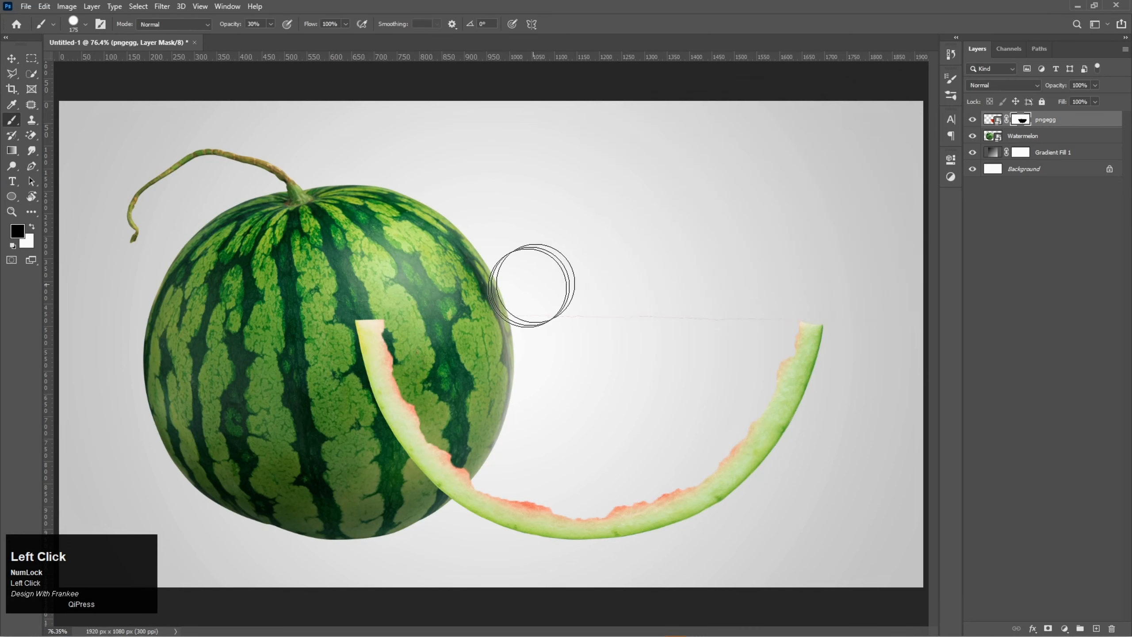
{"action": "mouse_move", "coordinate": [446, 320]}
{"action": "left_mouse_down"}
{"action": "mouse_move", "coordinate": [756, 308]}
{"action": "mouse_move", "coordinate": [437, 327]}
{"action": "left_mouse_up"}
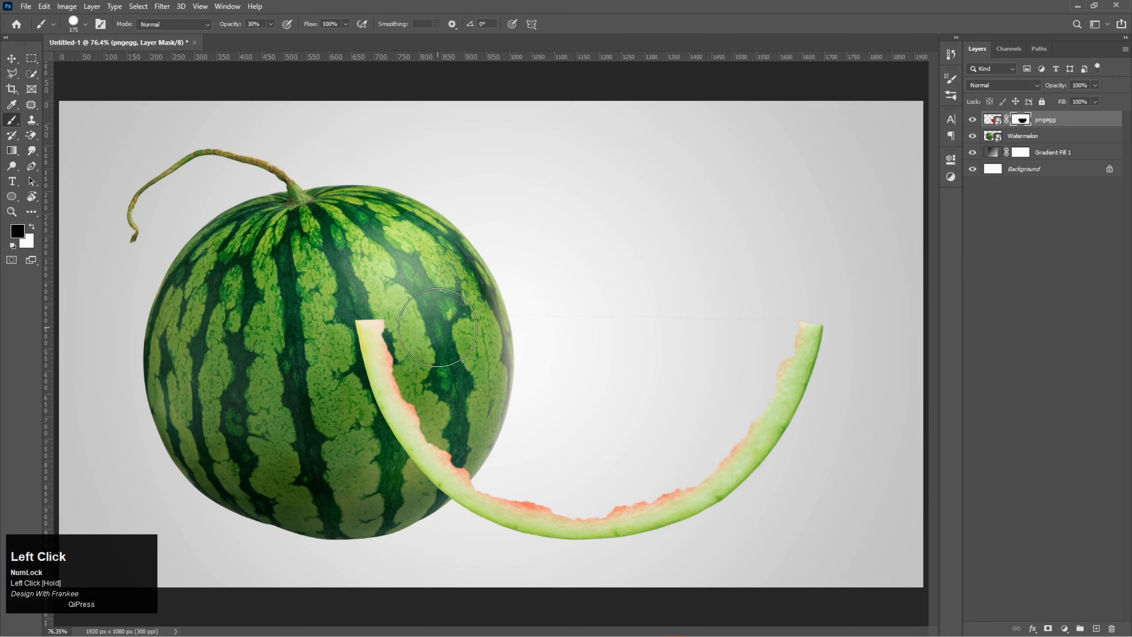
{"action": "key", "text": "v"}
{"action": "key", "text": "ctrl+0"}
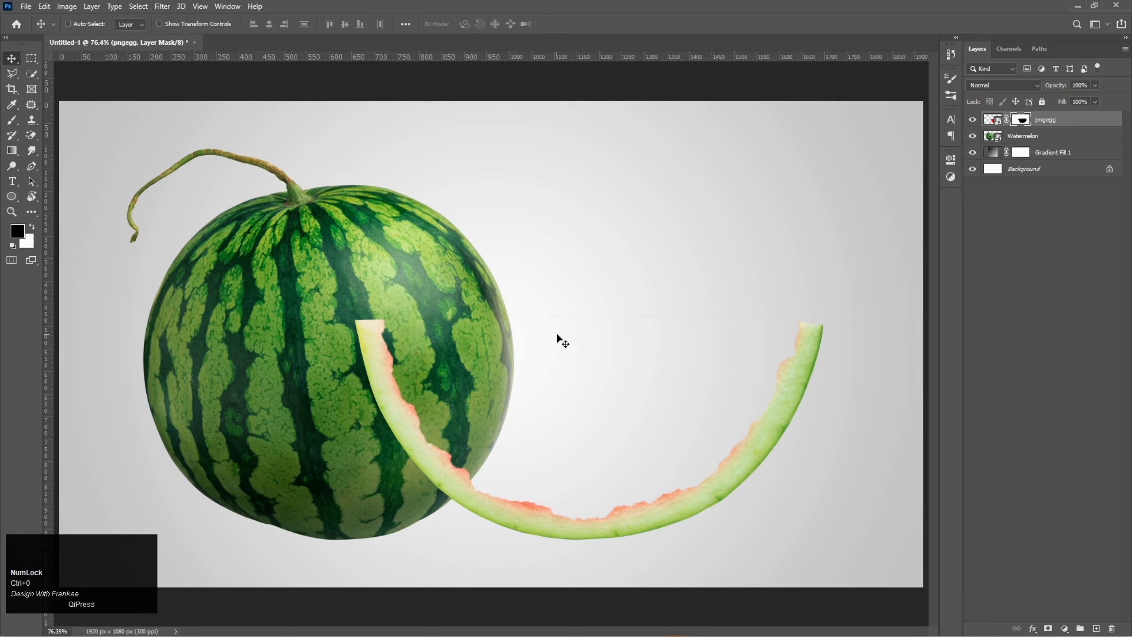
Place the Water image from the Watermelon Manipulation folder over the slice and scale it to about 15.4%.
{"action": "left_click", "coordinate": [545, 628]}
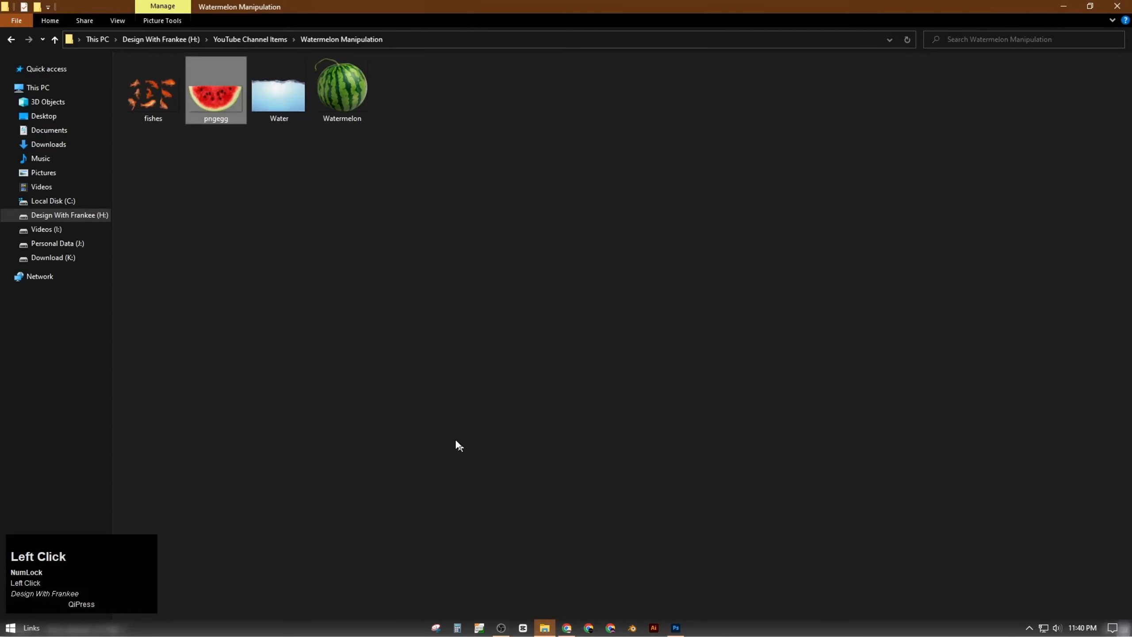
{"action": "left_click_drag", "start_coordinate": [282, 109], "coordinate": [562, 406]}
{"action": "left_click_drag", "start_coordinate": [534, 356], "coordinate": [642, 338]}
{"action": "left_click_drag", "start_coordinate": [842, 323], "coordinate": [831, 329]}
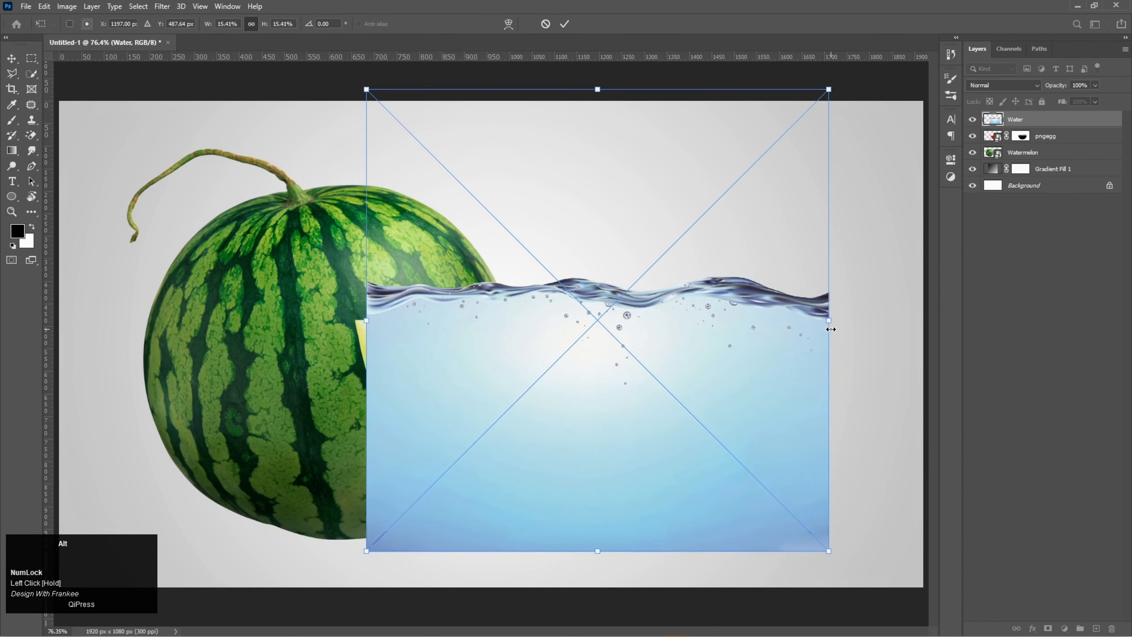
Lower the Water layer's opacity to 71%, scale the image to about 16.2%, and position it so it spans the slice's width.
{"action": "left_click", "coordinate": [1094, 86]}
{"action": "left_click_drag", "start_coordinate": [1095, 101], "coordinate": [1079, 99]}
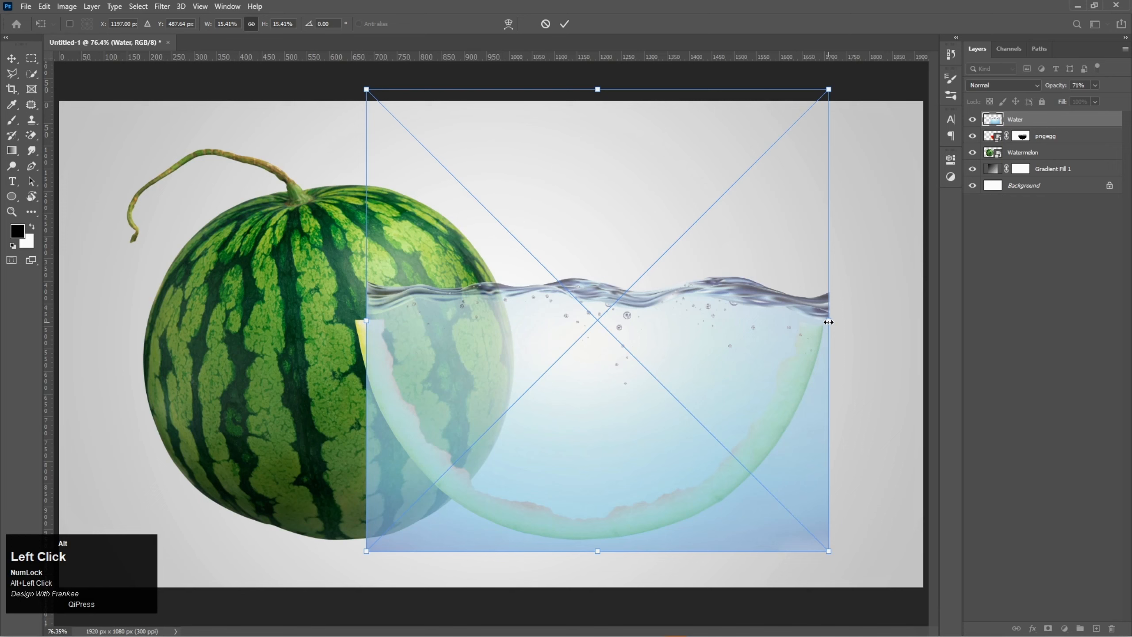
{"action": "left_click_drag", "start_coordinate": [828, 322], "coordinate": [840, 321]}
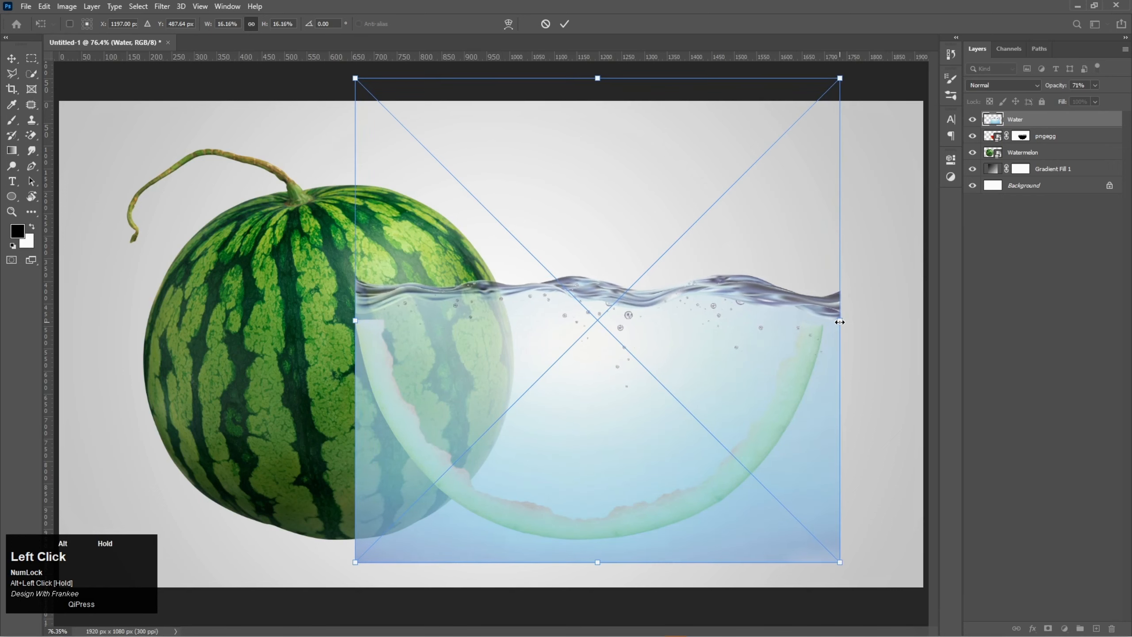
{"action": "left_click_drag", "start_coordinate": [650, 324], "coordinate": [643, 333]}
Warp the Water image so both ends of its surface meet the slice's rind tips, and restore the layer's opacity to 100%.
{"action": "right_click", "coordinate": [643, 333]}
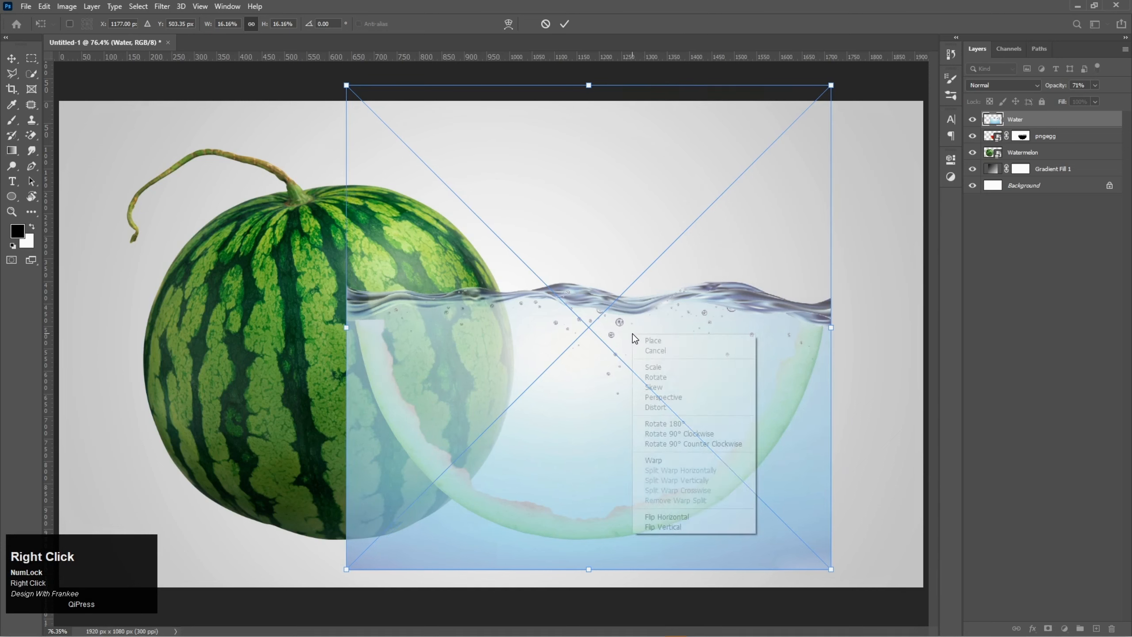
{"action": "left_click", "coordinate": [662, 458]}
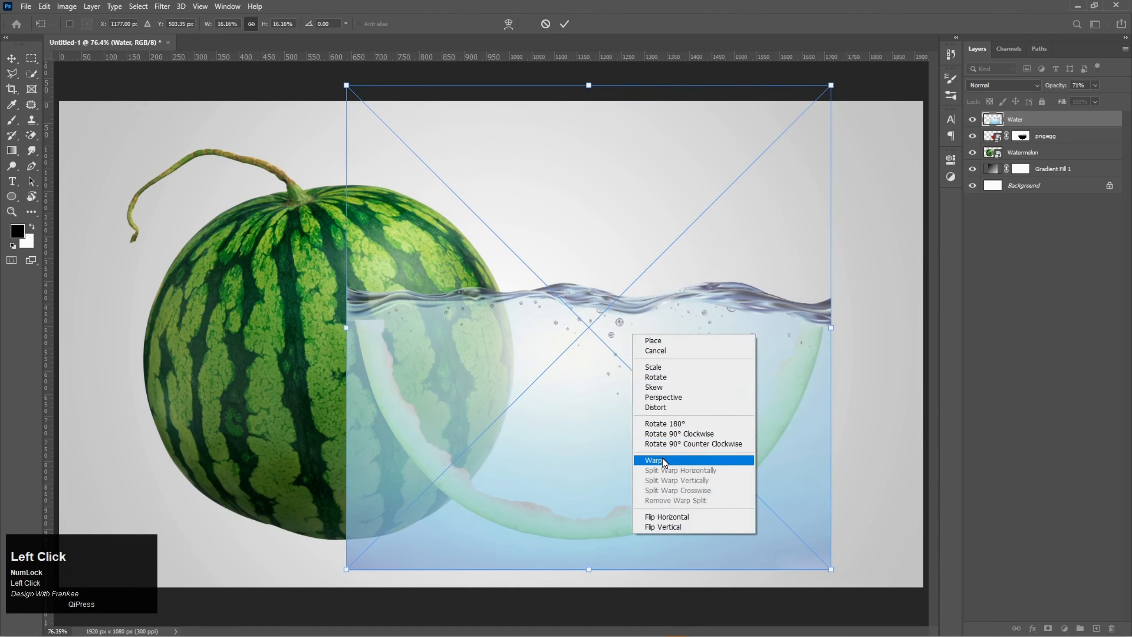
{"action": "mouse_move", "coordinate": [809, 333]}
{"action": "left_mouse_down"}
{"action": "mouse_move", "coordinate": [788, 339]}
{"action": "mouse_move", "coordinate": [799, 359]}
{"action": "mouse_move", "coordinate": [809, 348]}
{"action": "left_mouse_up"}
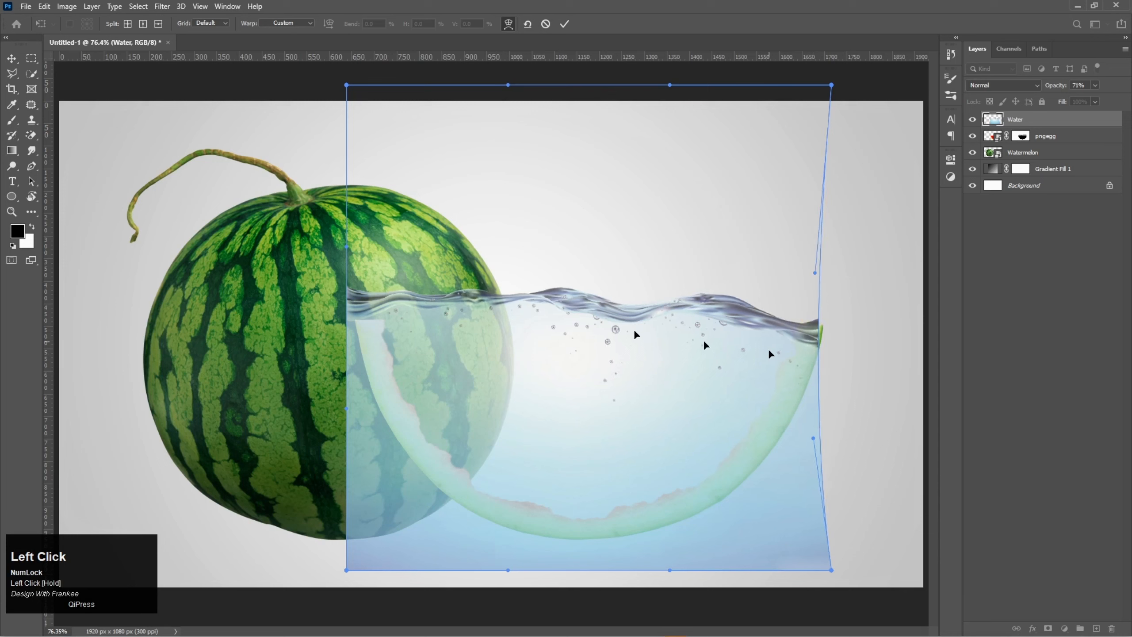
{"action": "left_click_drag", "start_coordinate": [388, 334], "coordinate": [387, 353]}
{"action": "left_click_drag", "start_coordinate": [391, 365], "coordinate": [391, 370]}
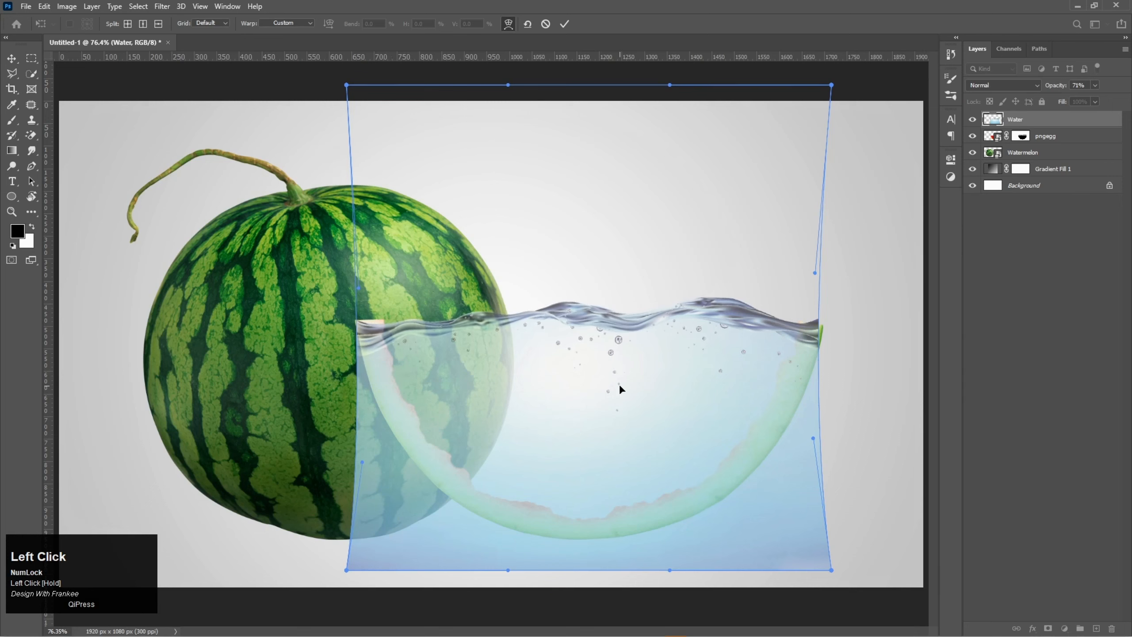
{"action": "left_click", "coordinate": [564, 24]}
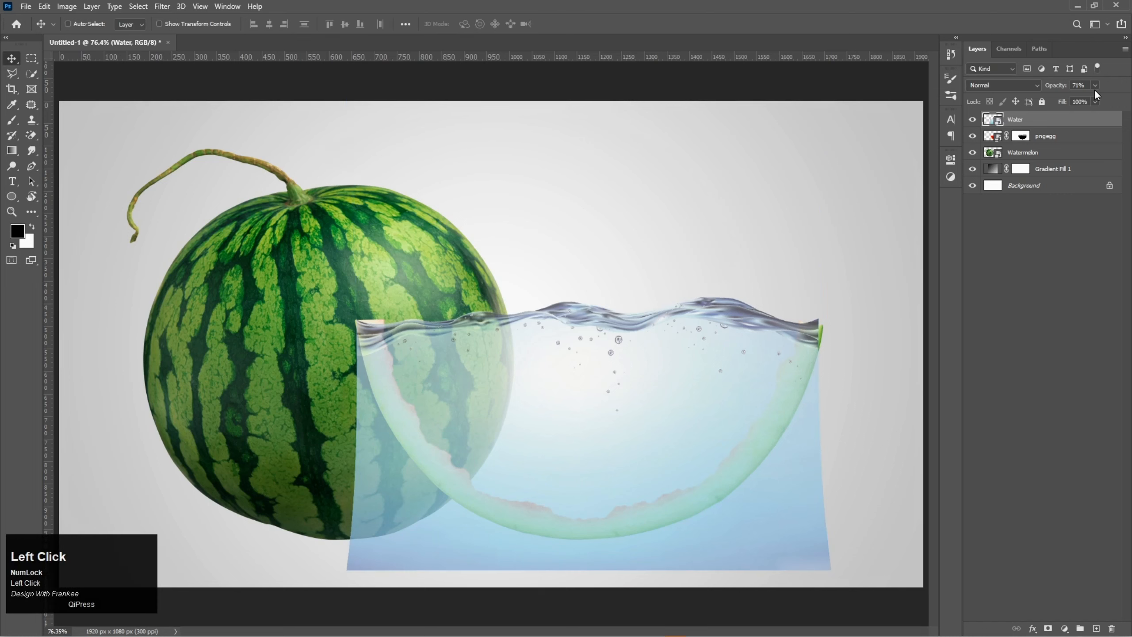
{"action": "left_click_drag", "start_coordinate": [1094, 86], "coordinate": [1114, 98]}
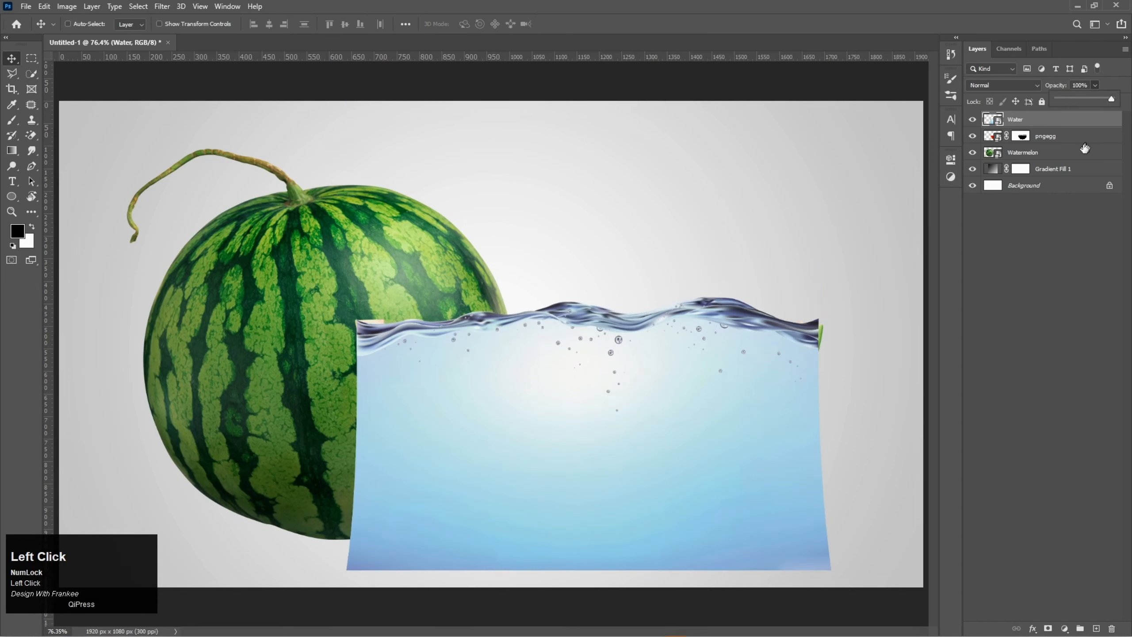
Load the slice's layer mask as a selection and add an inverted mask from it to the Water layer.
{"action": "left_click", "coordinate": [1024, 138]}
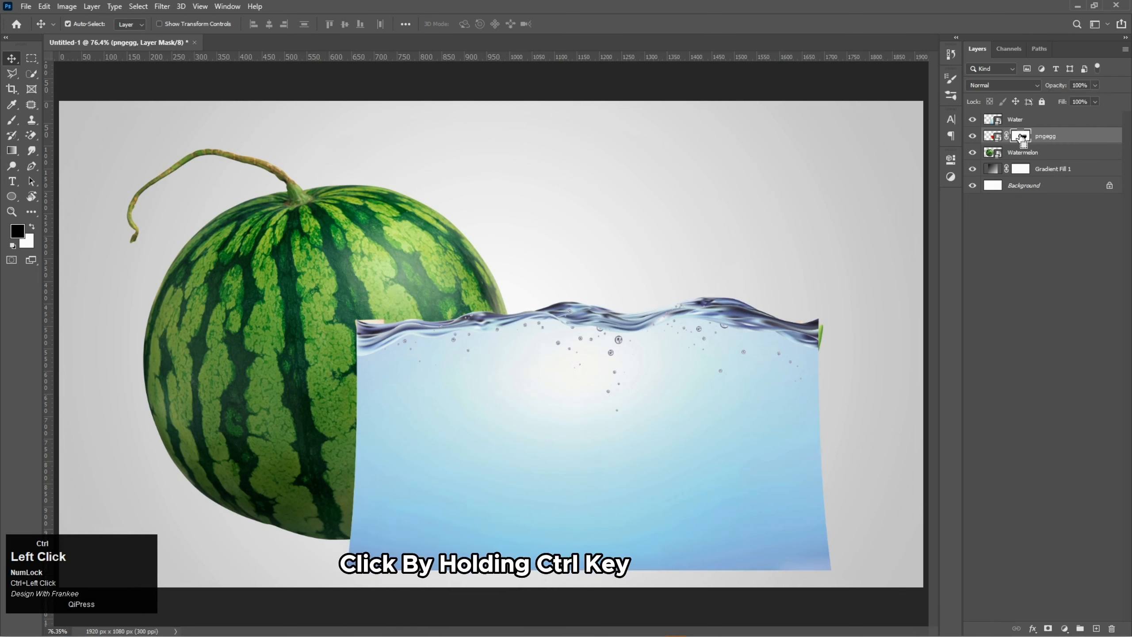
{"action": "left_click", "coordinate": [1021, 137], "text": "ctrl"}
{"action": "left_click", "coordinate": [1007, 119]}
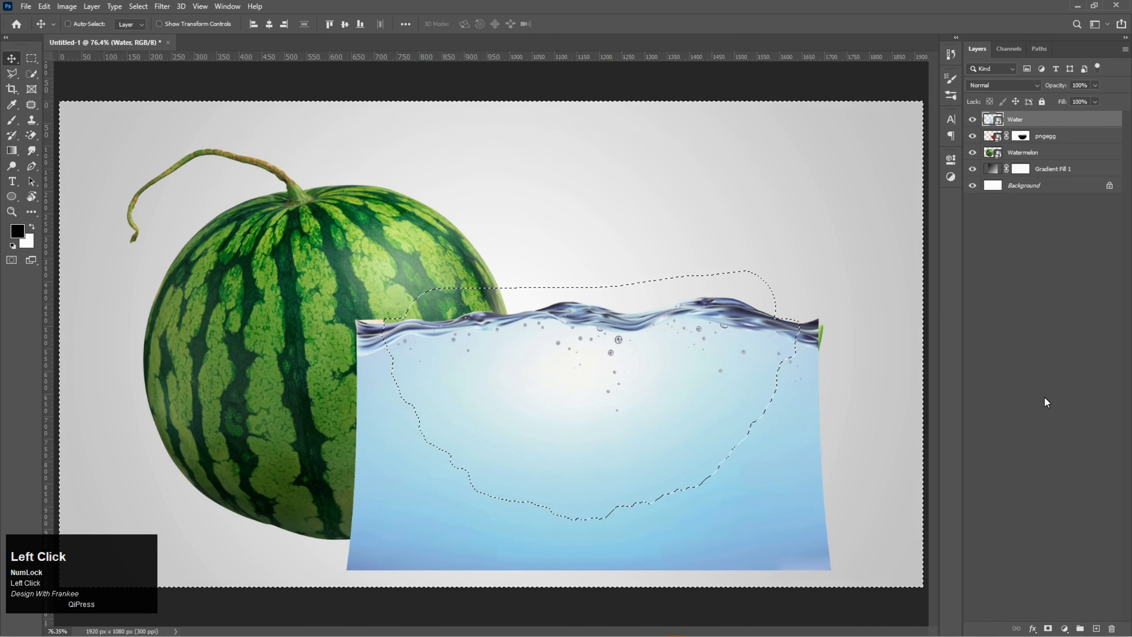
{"action": "left_click", "coordinate": [1048, 628], "text": "alt"}
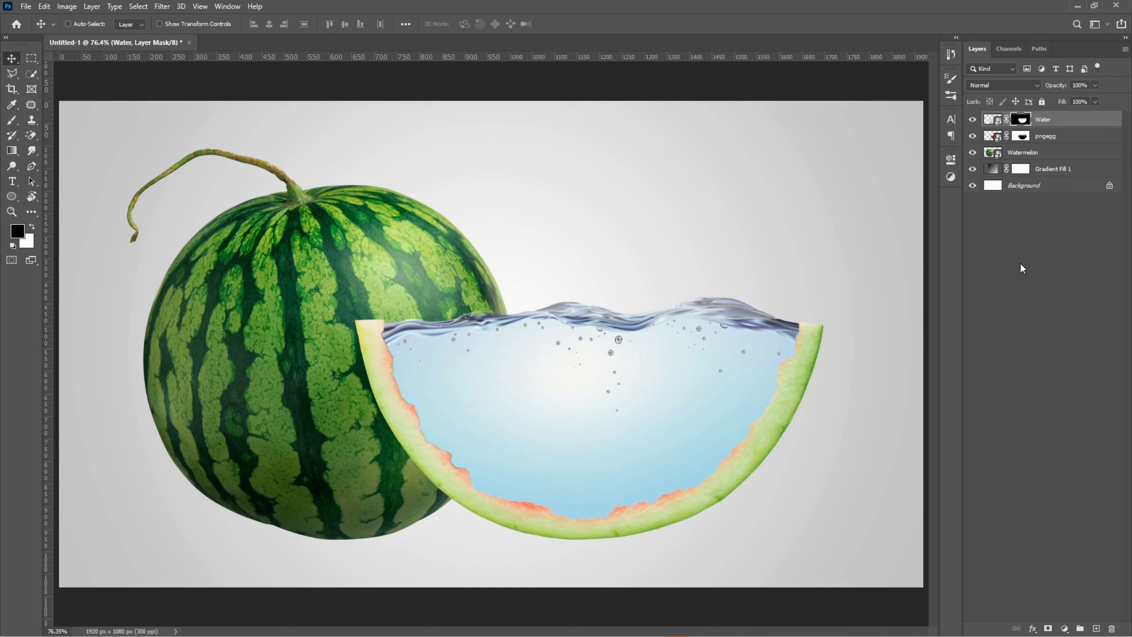
Paint black on the Water mask with a large soft brush at 28% opacity to reveal the whole melon faintly through the water.
{"action": "left_click", "coordinate": [1023, 124]}
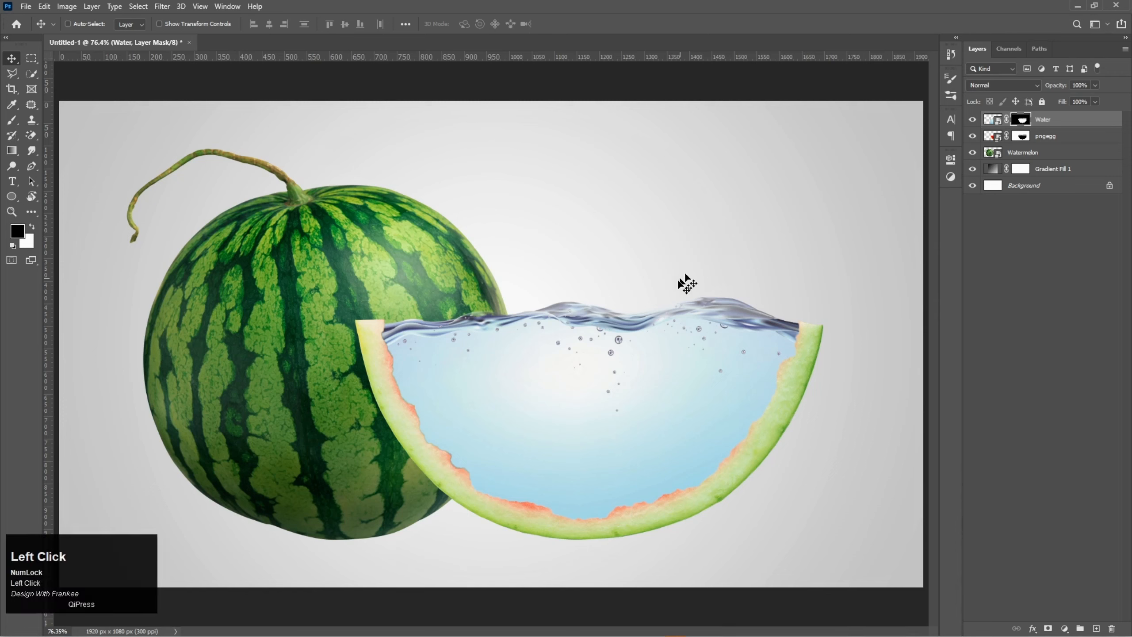
{"action": "left_click", "coordinate": [11, 120]}
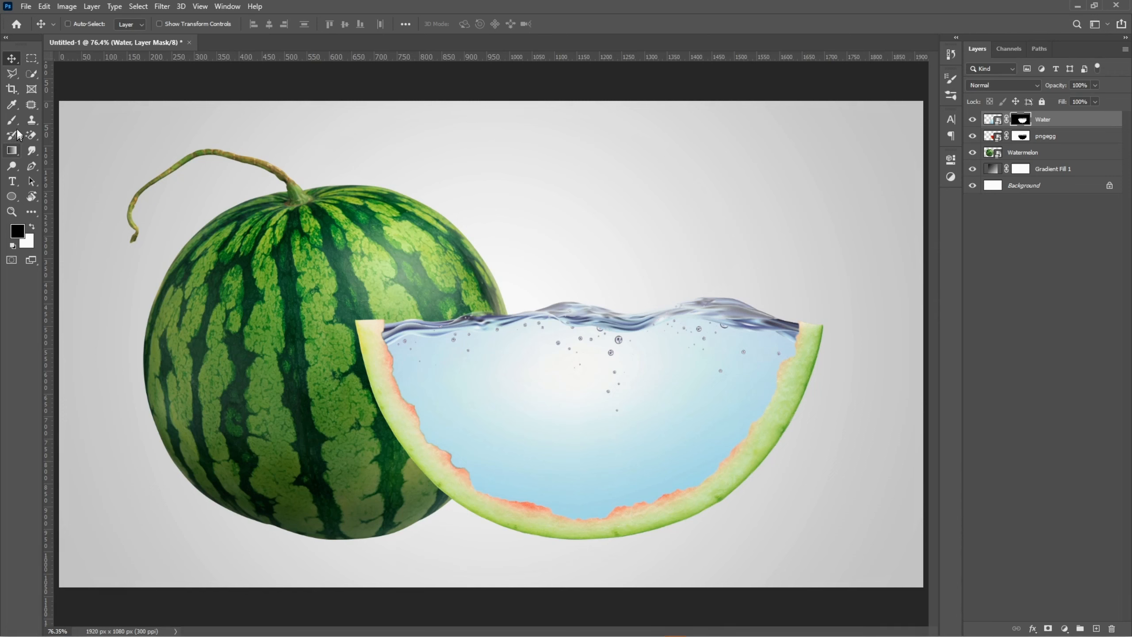
{"action": "right_click", "coordinate": [13, 120]}
{"action": "left_click", "coordinate": [41, 118]}
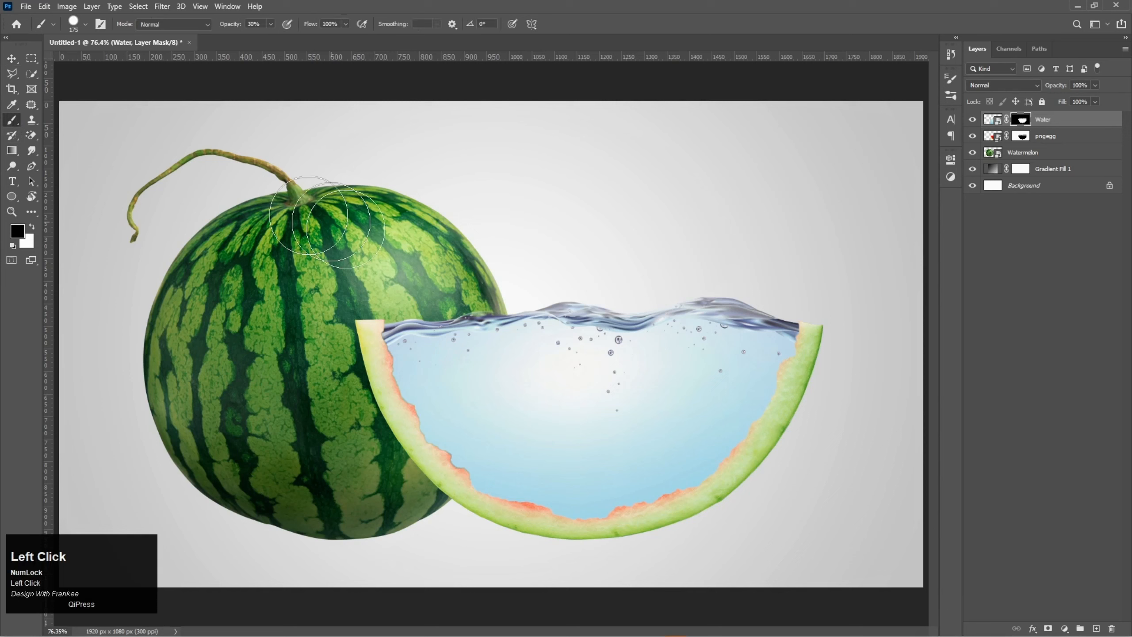
{"action": "right_click", "coordinate": [507, 362]}
{"action": "double_click", "coordinate": [560, 460]}
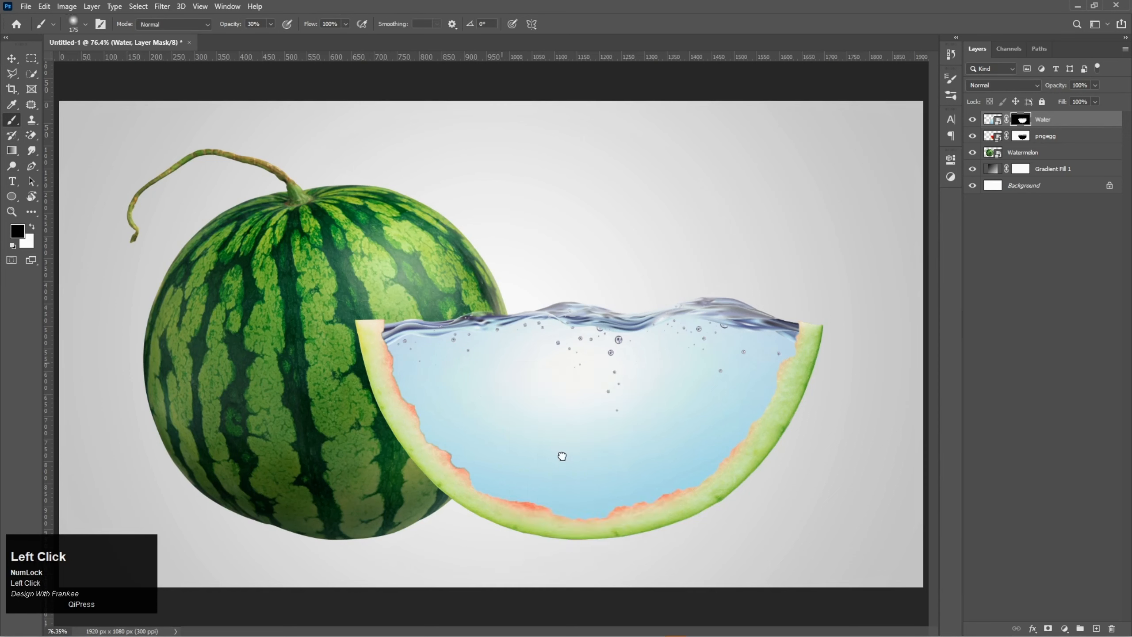
{"action": "left_click", "coordinate": [270, 23]}
{"action": "left_click_drag", "start_coordinate": [271, 37], "coordinate": [290, 40]}
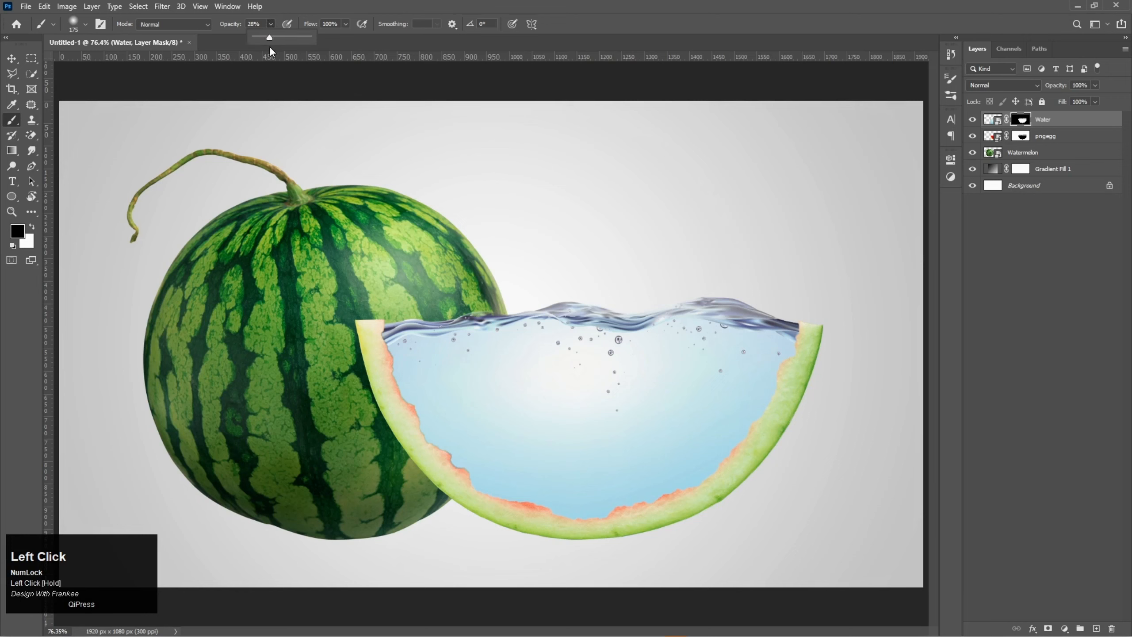
{"action": "left_click_drag", "start_coordinate": [268, 46], "coordinate": [269, 46]}
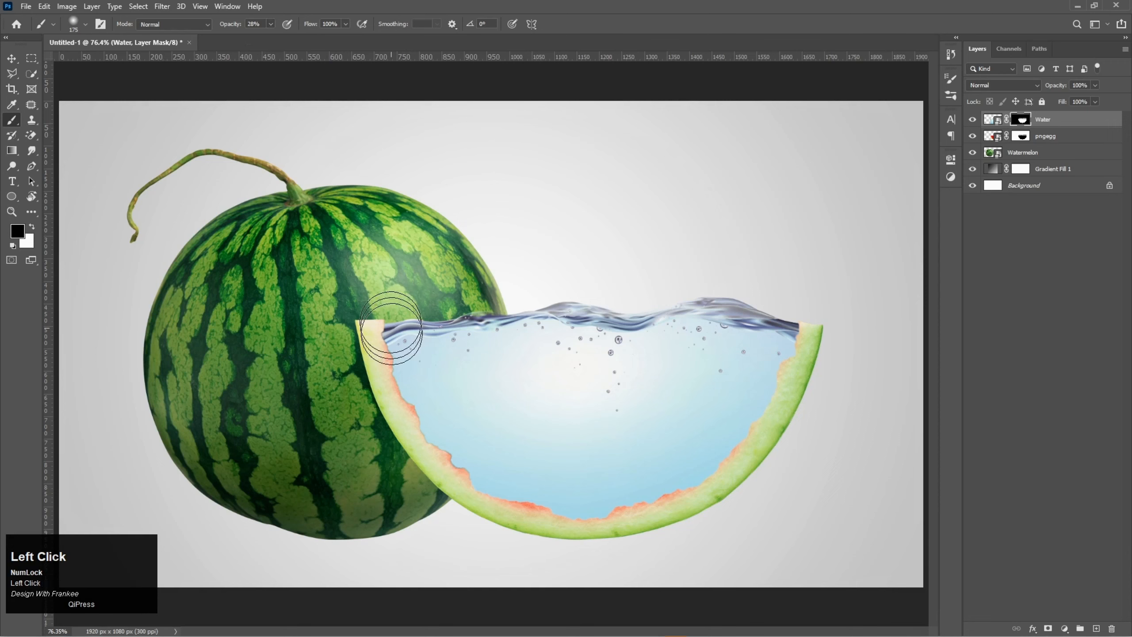
{"action": "mouse_move", "coordinate": [406, 364]}
{"action": "left_mouse_down"}
{"action": "mouse_move", "coordinate": [473, 376]}
{"action": "mouse_move", "coordinate": [484, 416]}
{"action": "mouse_move", "coordinate": [444, 432]}
{"action": "mouse_move", "coordinate": [456, 425]}
{"action": "mouse_move", "coordinate": [388, 420]}
{"action": "mouse_move", "coordinate": [296, 447]}
{"action": "left_mouse_up"}
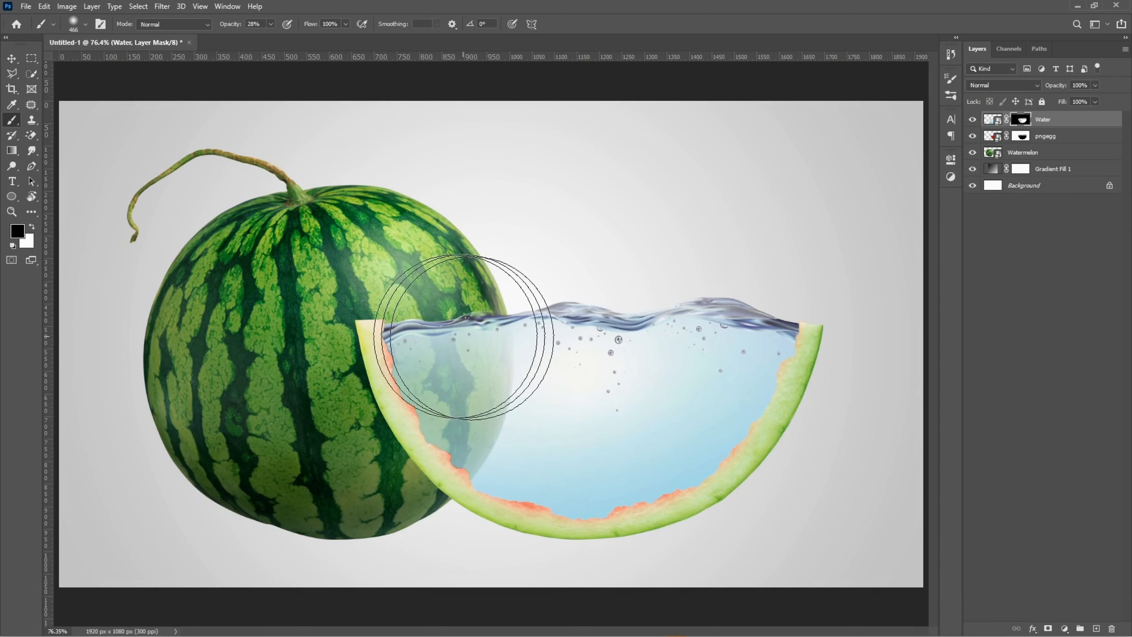
Paint white on the Water mask with a smaller brush at 28% opacity to restore the waterline where it crosses the melon.
{"action": "right_click", "coordinate": [442, 336]}
{"action": "double_click", "coordinate": [501, 437]}
{"action": "left_click_drag", "start_coordinate": [455, 336], "coordinate": [371, 356]}
{"action": "scroll", "coordinate": [450, 353], "scroll_direction": "up", "scroll_amount": 4}
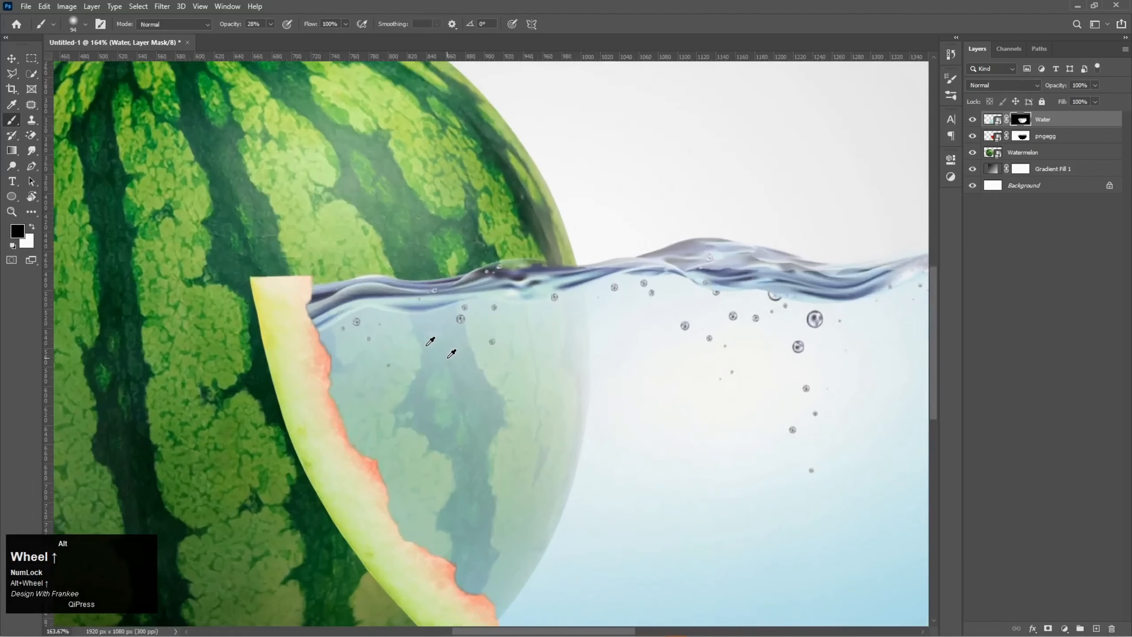
{"action": "key", "text": "x"}
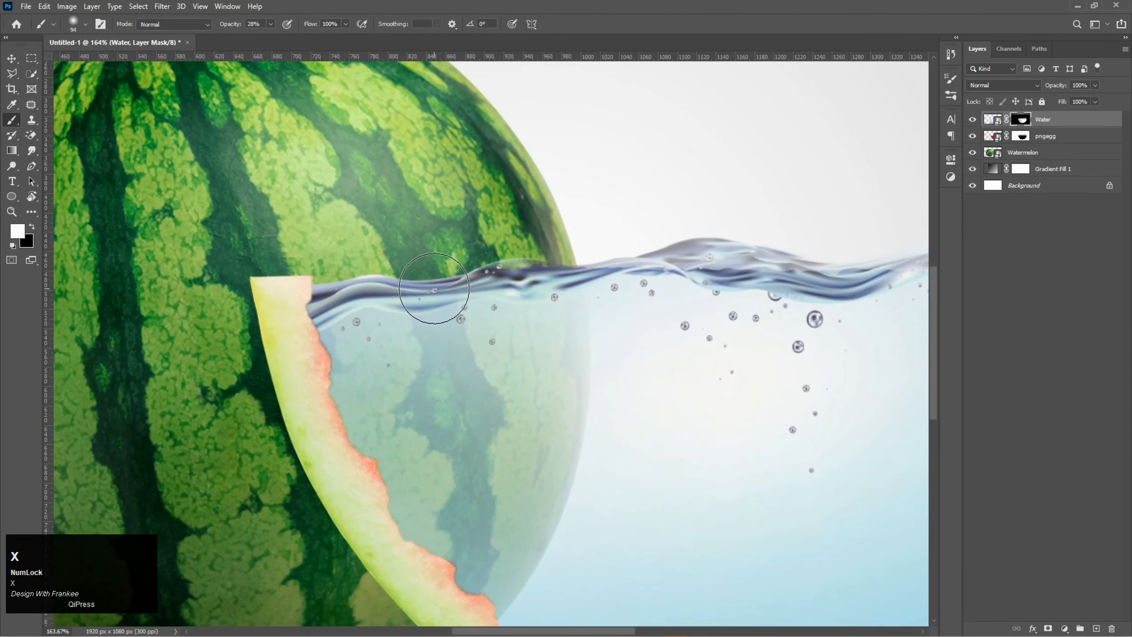
{"action": "mouse_move", "coordinate": [434, 288]}
{"action": "left_mouse_down"}
{"action": "mouse_move", "coordinate": [401, 304]}
{"action": "mouse_move", "coordinate": [341, 306]}
{"action": "mouse_move", "coordinate": [528, 283]}
{"action": "mouse_move", "coordinate": [586, 297]}
{"action": "mouse_move", "coordinate": [523, 286]}
{"action": "mouse_move", "coordinate": [337, 308]}
{"action": "mouse_move", "coordinate": [525, 286]}
{"action": "mouse_move", "coordinate": [587, 266]}
{"action": "mouse_move", "coordinate": [692, 263]}
{"action": "mouse_move", "coordinate": [631, 274]}
{"action": "mouse_move", "coordinate": [639, 286]}
{"action": "mouse_move", "coordinate": [497, 292]}
{"action": "mouse_move", "coordinate": [484, 312]}
{"action": "left_mouse_up"}
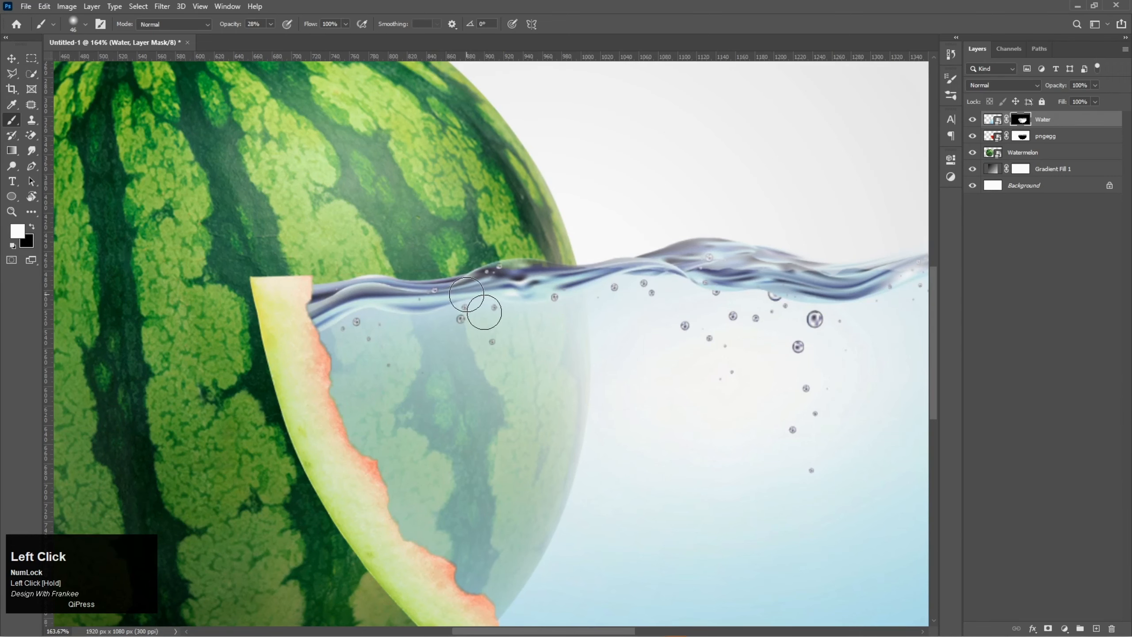
{"action": "key", "text": "ctrl+0"}
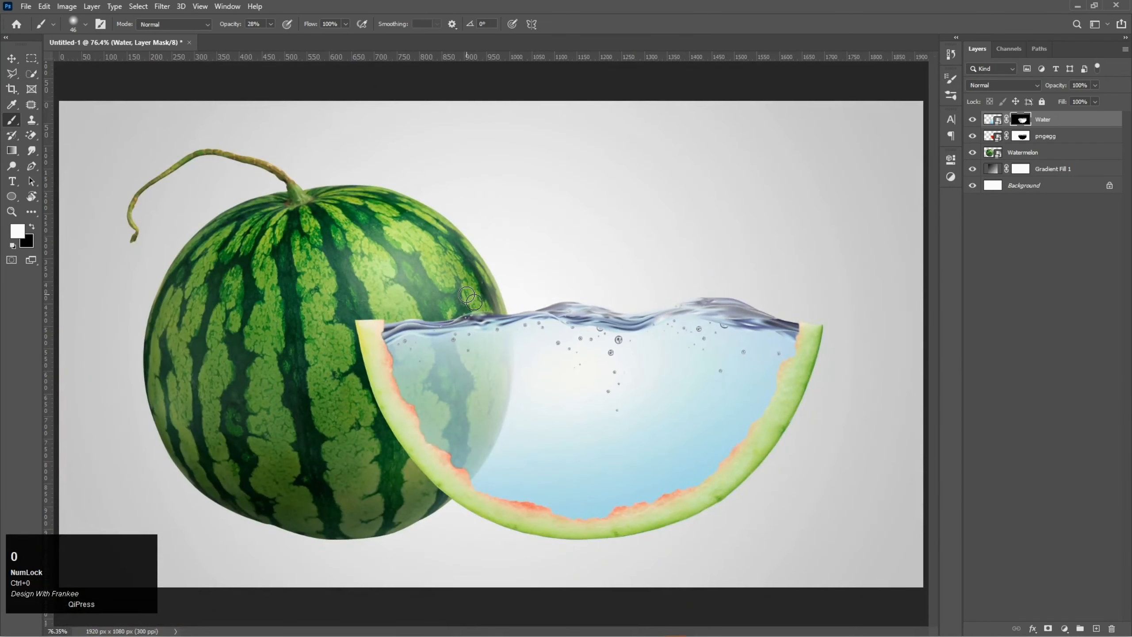
{"action": "key", "text": "v"}
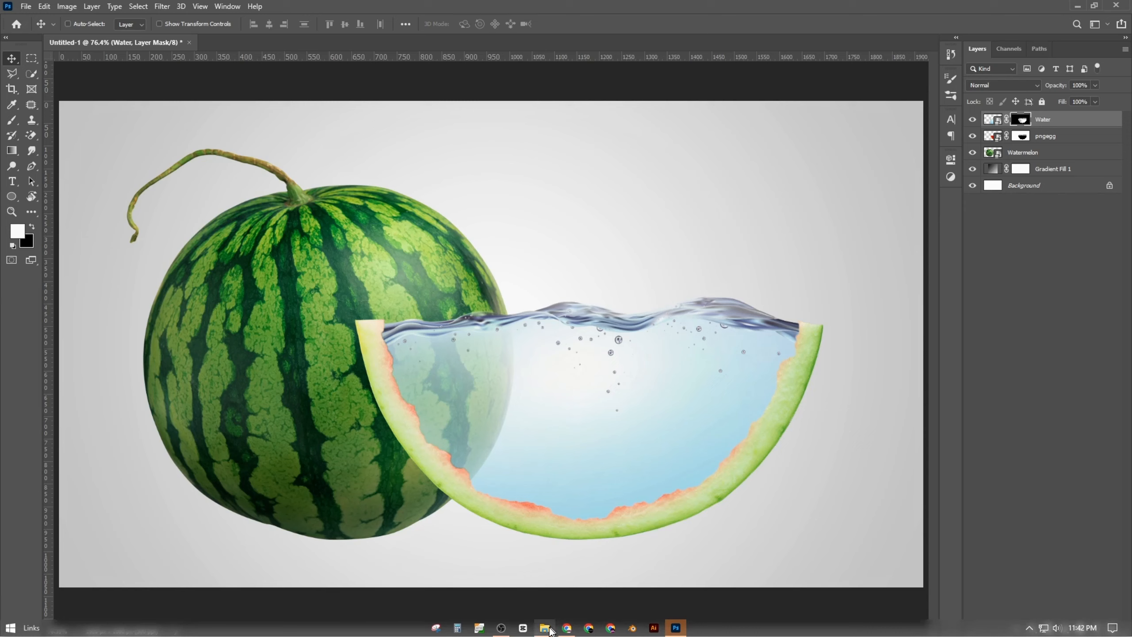
Open fishes.png and copy the side-view fish in the upper-right corner to its own layer using a rectangular marquee selection.
{"action": "left_click", "coordinate": [547, 628]}
{"action": "left_click_drag", "start_coordinate": [149, 112], "coordinate": [422, 36]}
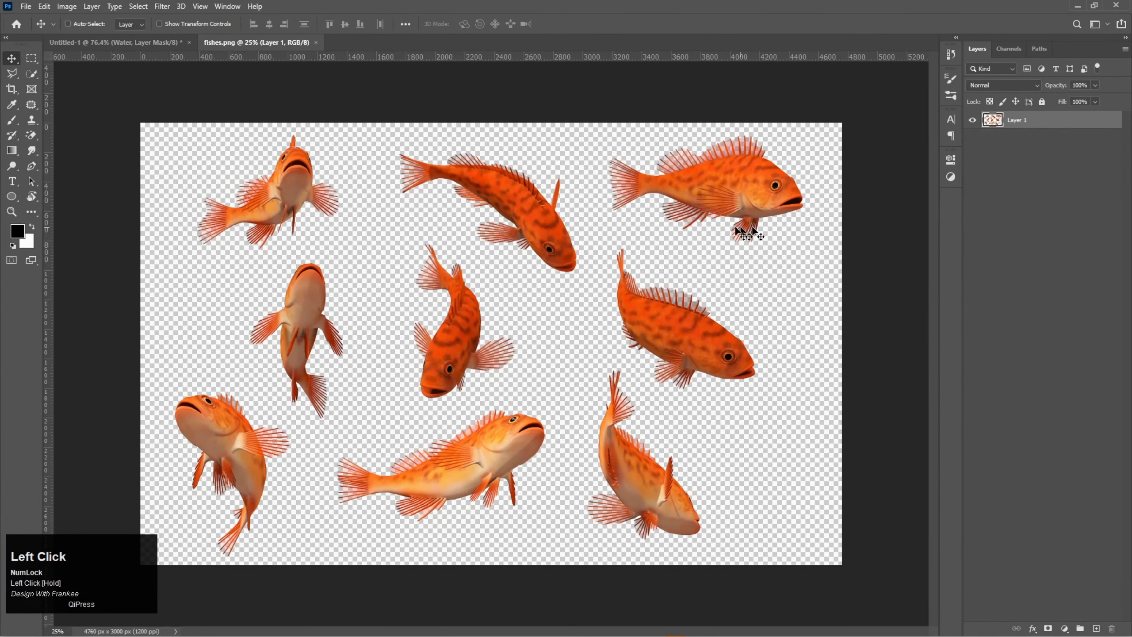
{"action": "right_click", "coordinate": [32, 58]}
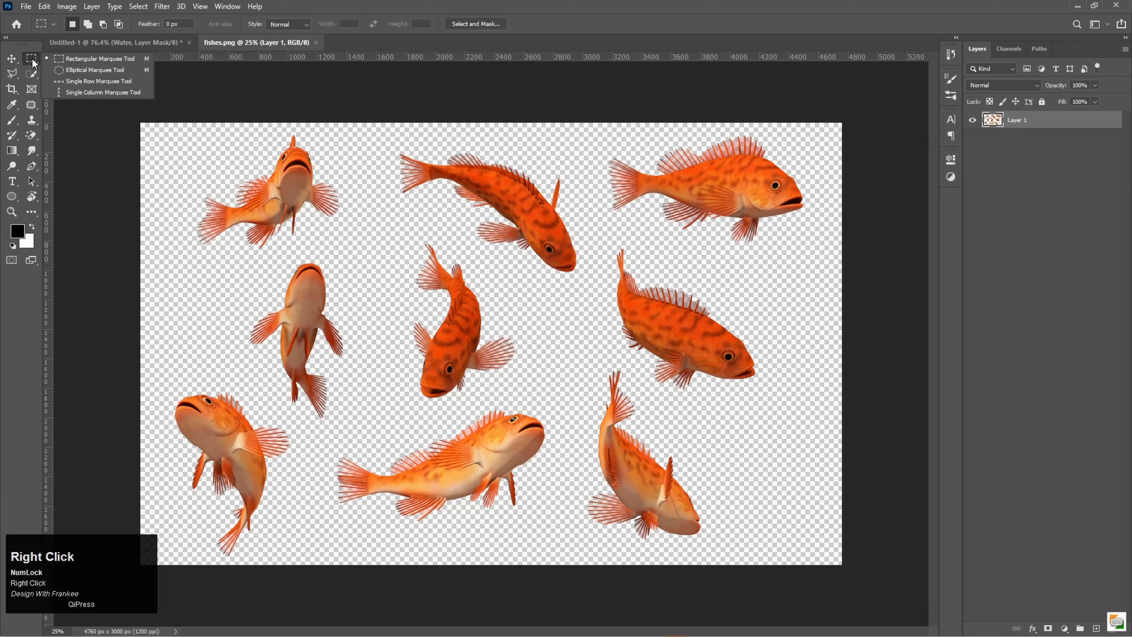
{"action": "left_click", "coordinate": [56, 60]}
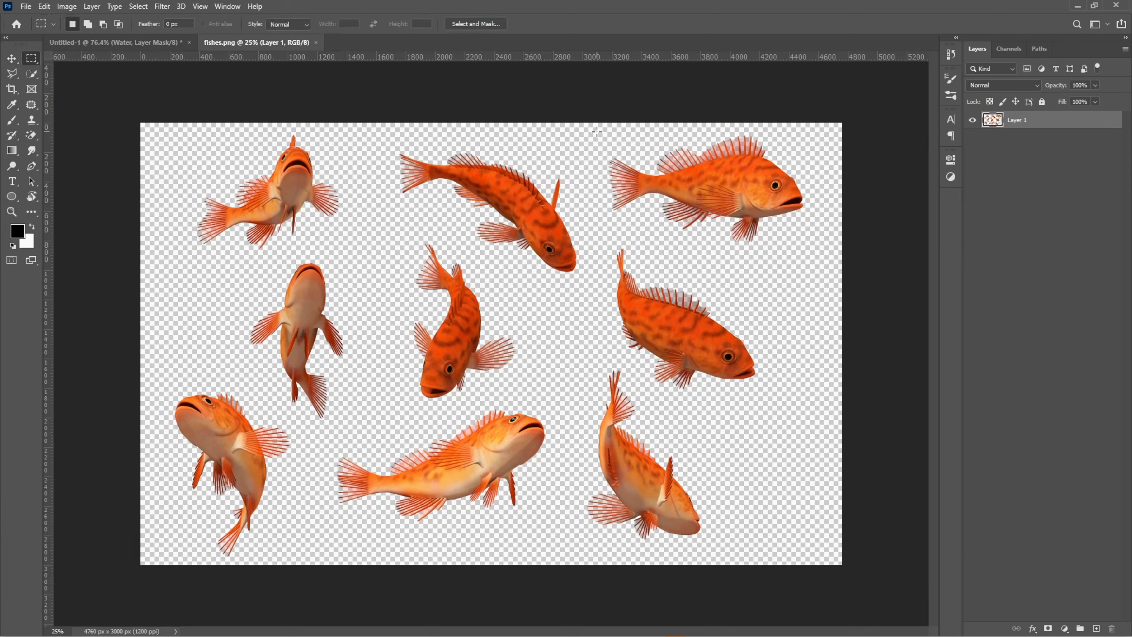
{"action": "left_click_drag", "start_coordinate": [596, 129], "coordinate": [810, 246]}
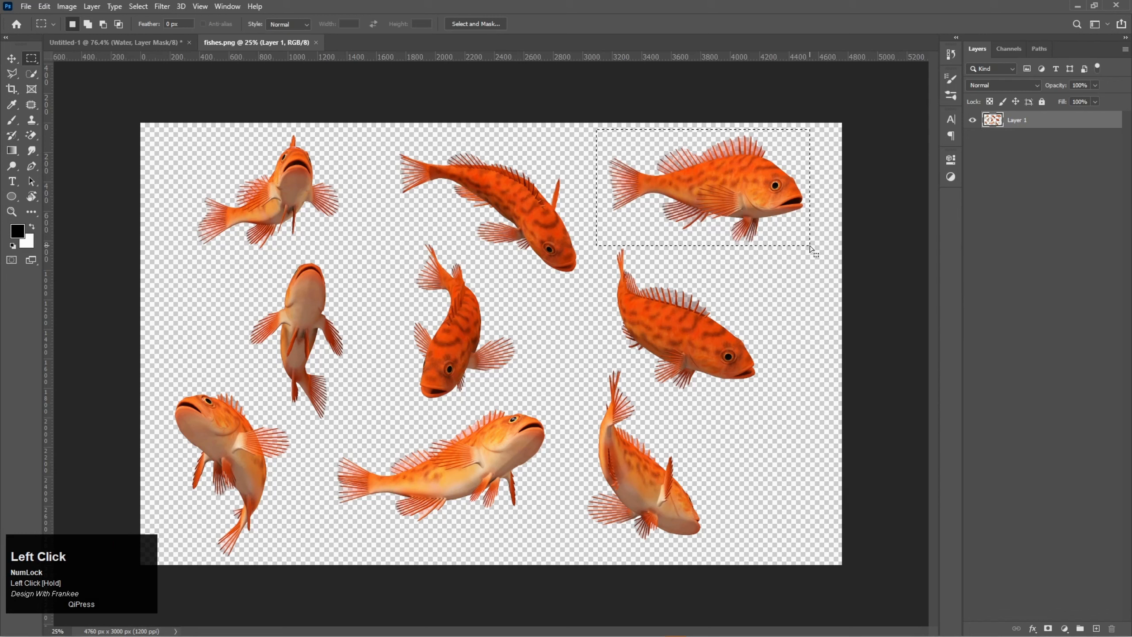
{"action": "key", "text": "ctrl+j"}
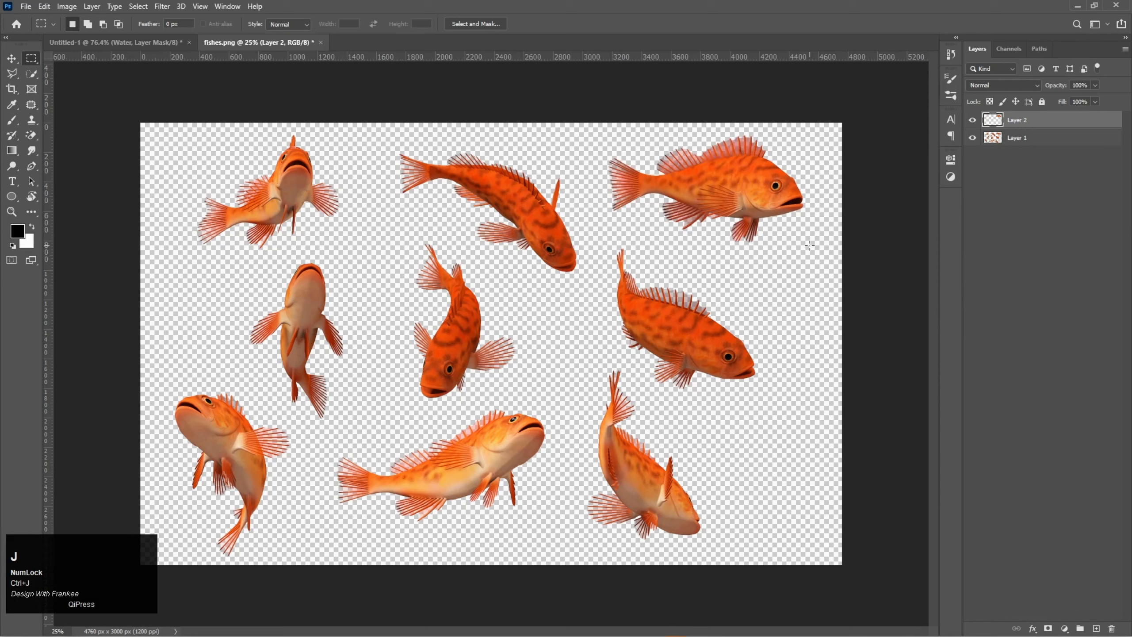
Bring the copied side-view fish into the watermelon document and scale it down to swim in the lower middle of the water.
{"action": "key", "text": "v"}
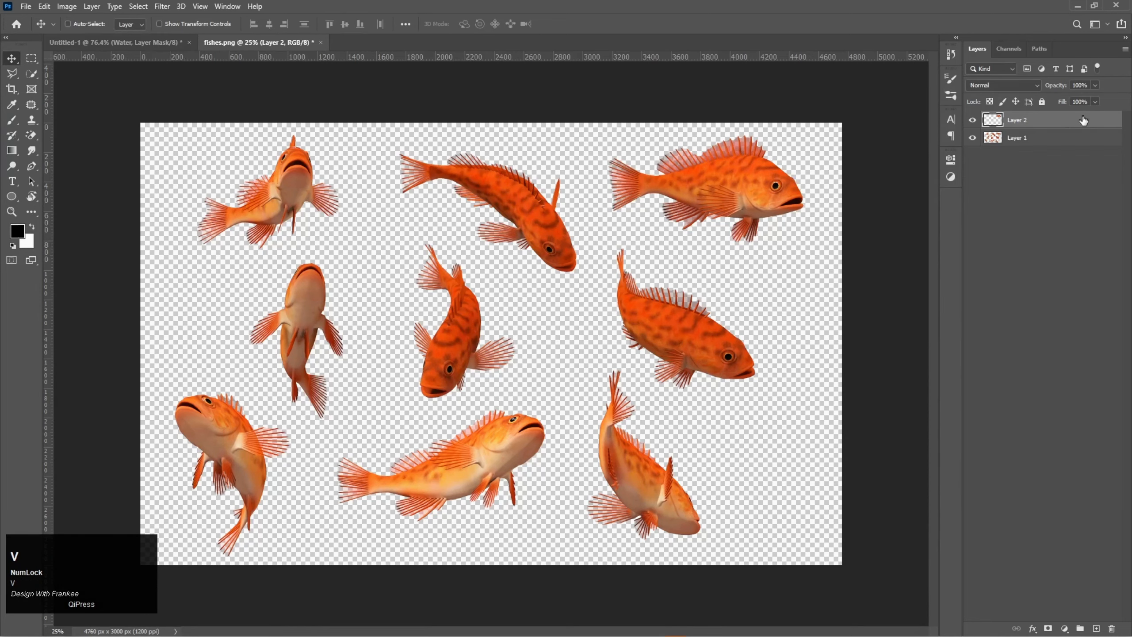
{"action": "left_click_drag", "start_coordinate": [1083, 120], "coordinate": [617, 401]}
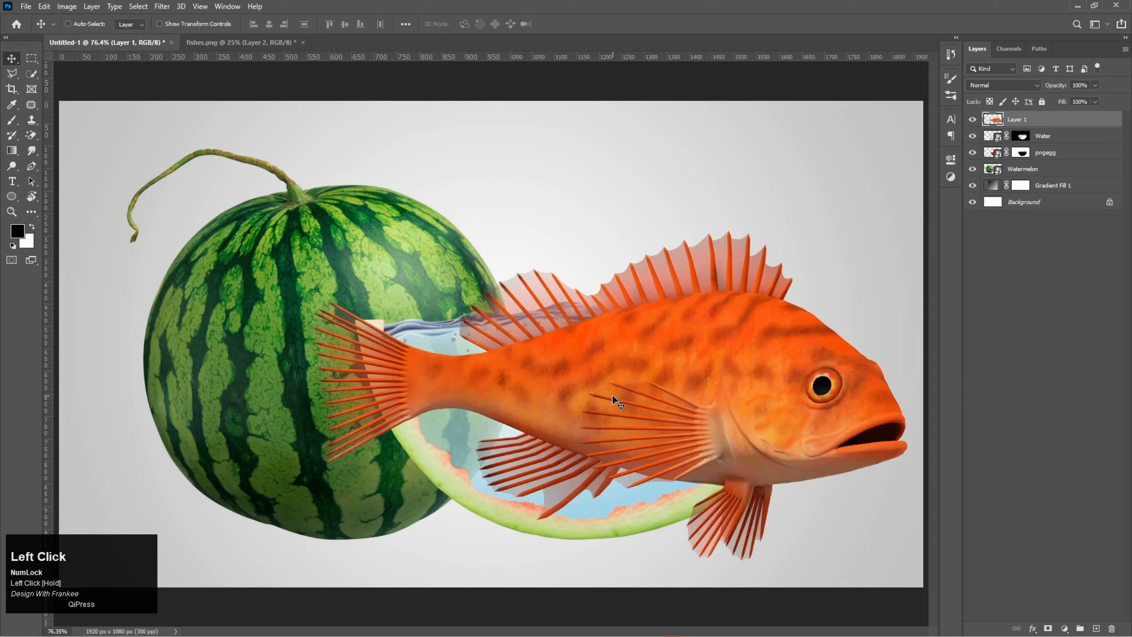
{"action": "key", "text": "ctrl+t"}
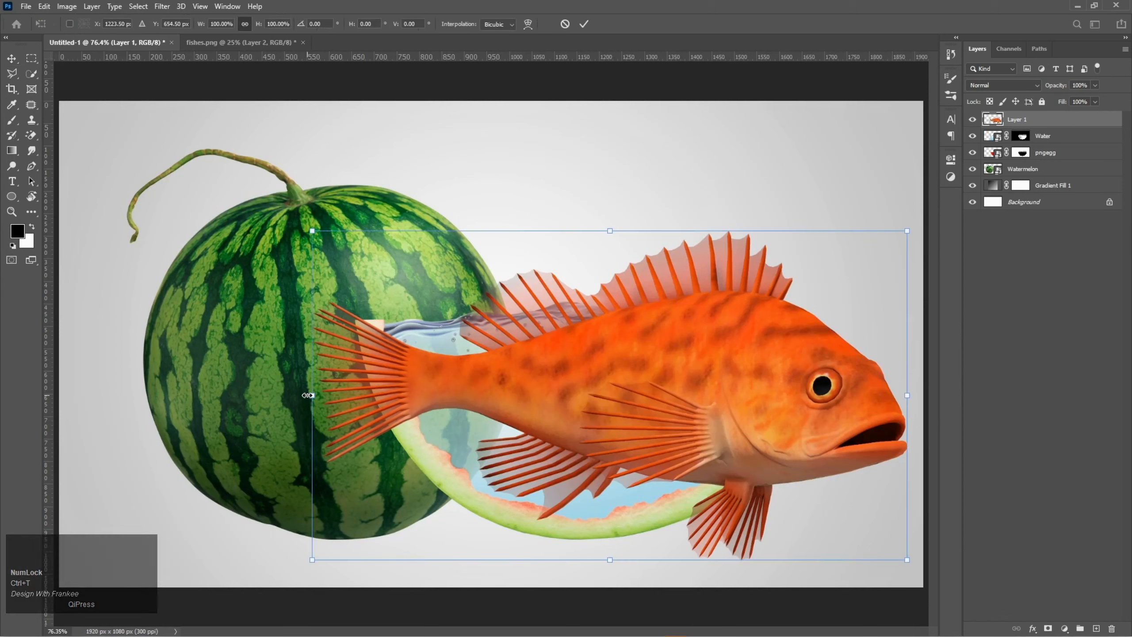
{"action": "left_click_drag", "start_coordinate": [312, 395], "coordinate": [522, 412]}
{"action": "left_click_drag", "start_coordinate": [637, 401], "coordinate": [587, 427]}
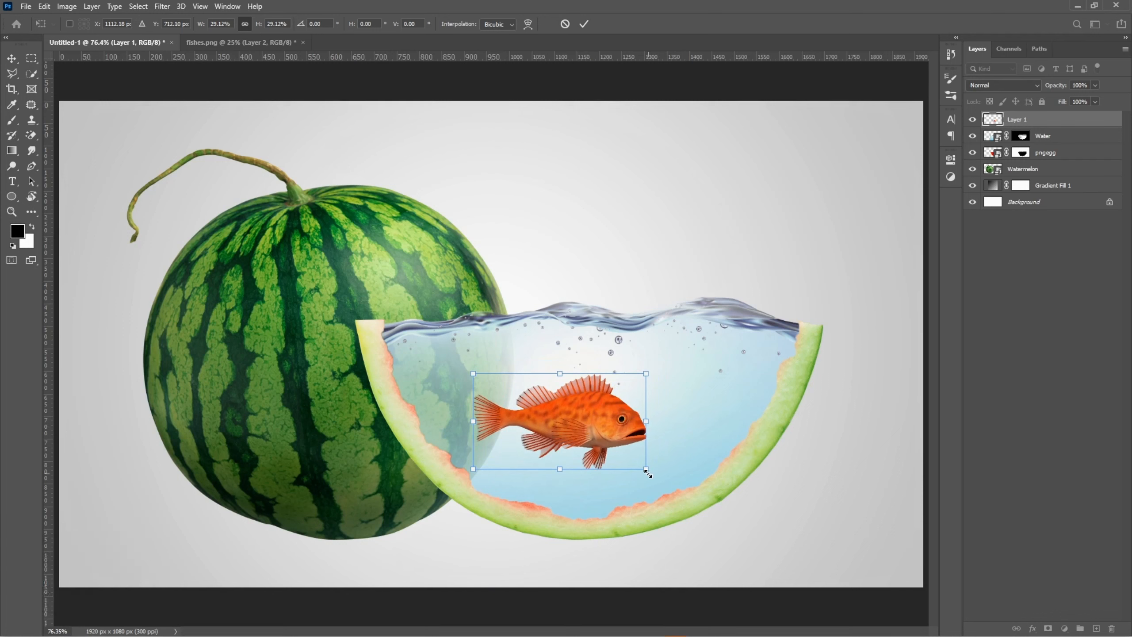
{"action": "left_click_drag", "start_coordinate": [647, 471], "coordinate": [637, 464]}
{"action": "left_click_drag", "start_coordinate": [650, 374], "coordinate": [642, 371]}
{"action": "left_click_drag", "start_coordinate": [602, 419], "coordinate": [608, 452]}
{"action": "left_click_drag", "start_coordinate": [557, 425], "coordinate": [562, 430]}
{"action": "key", "text": "Return"}
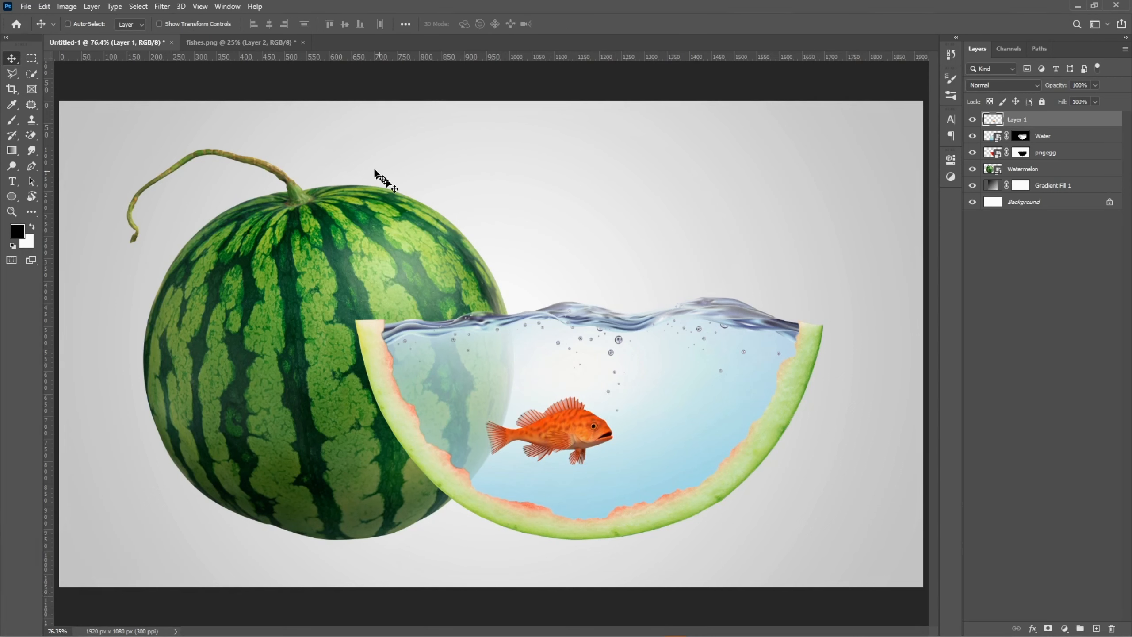
In fishes.png, copy the upward-facing fish in the lower-left corner from Layer 1 to its own layer.
{"action": "left_click", "coordinate": [245, 42]}
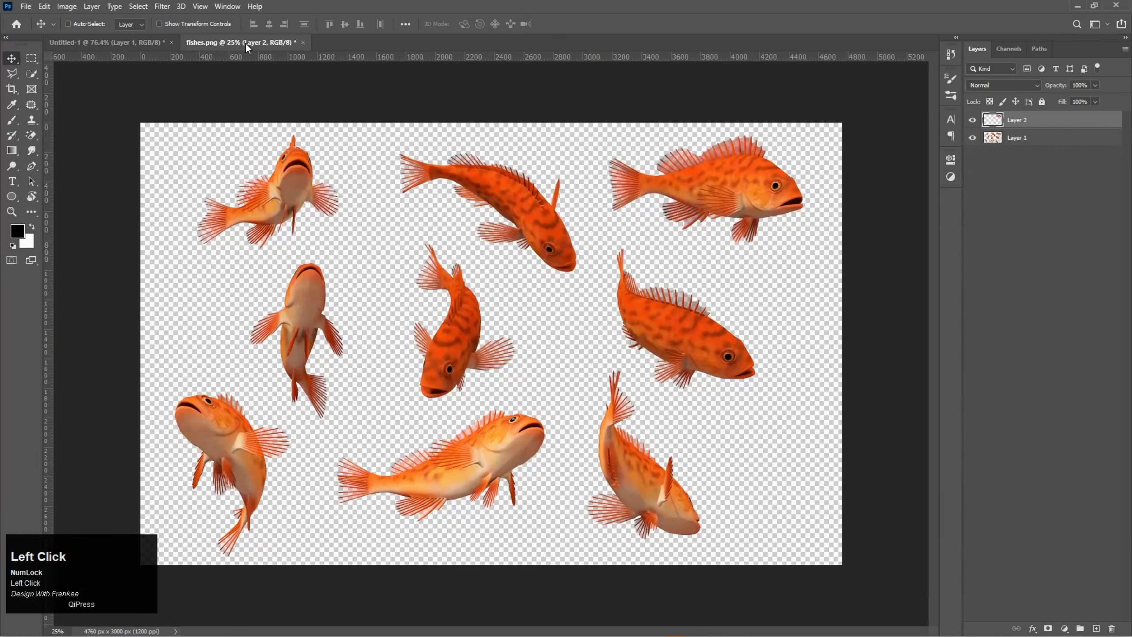
{"action": "left_click", "coordinate": [31, 58]}
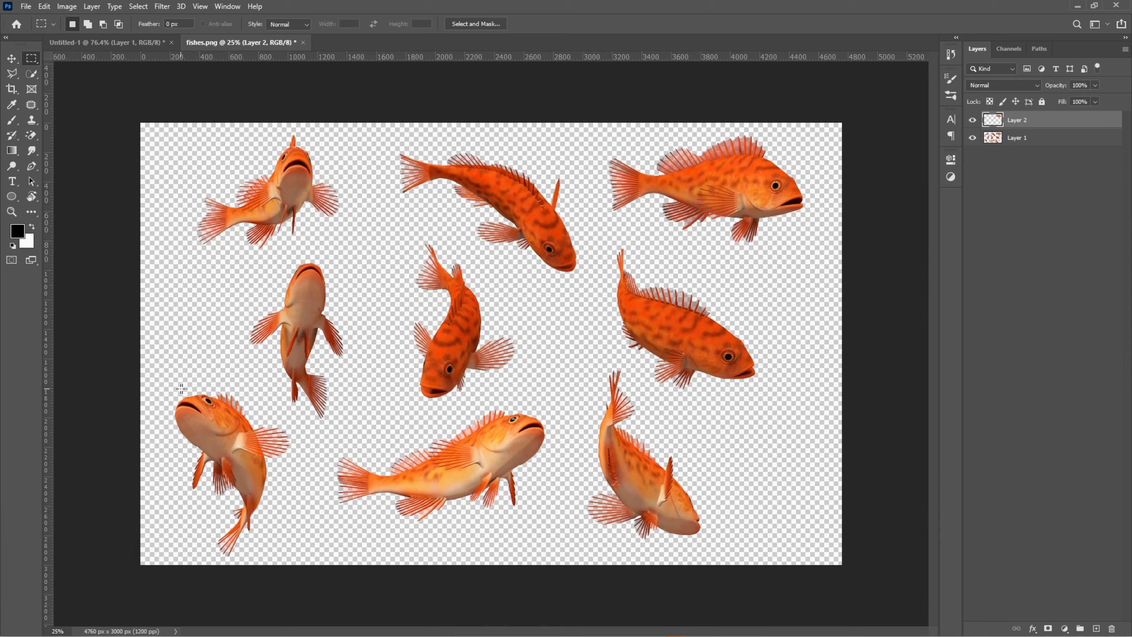
{"action": "left_click_drag", "start_coordinate": [157, 388], "coordinate": [289, 560]}
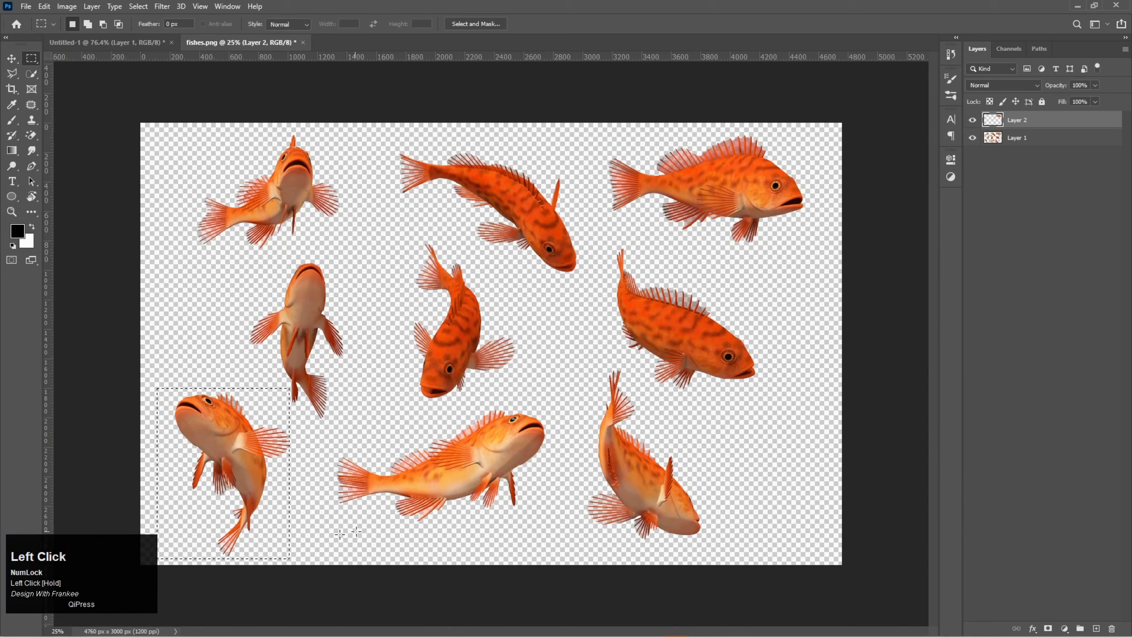
{"action": "left_click", "coordinate": [1008, 142]}
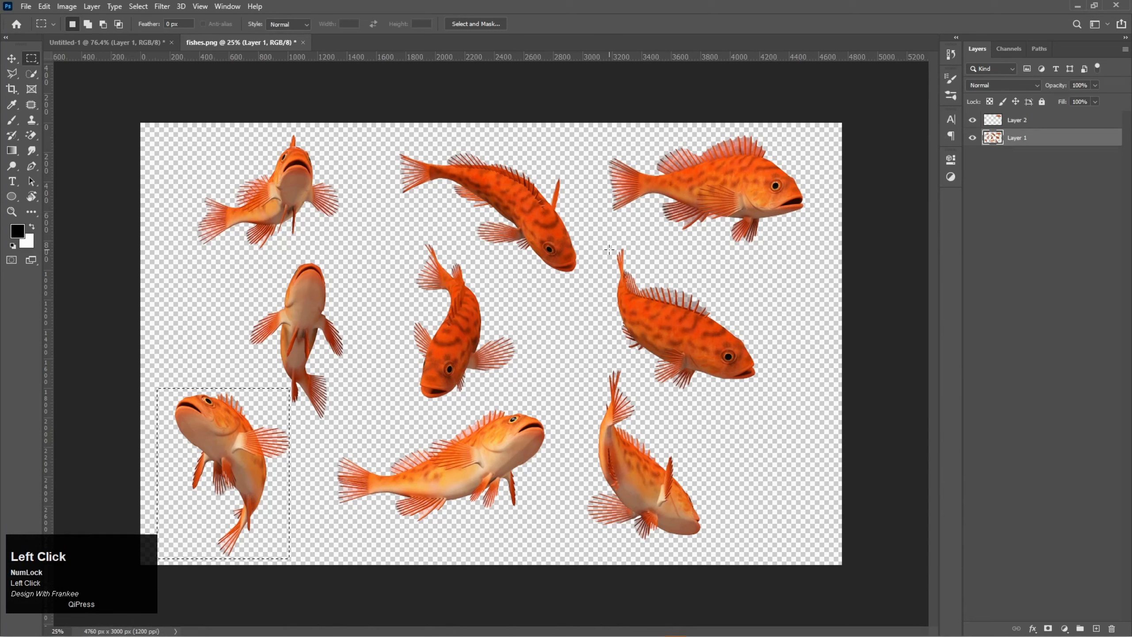
{"action": "key", "text": "ctrl+j"}
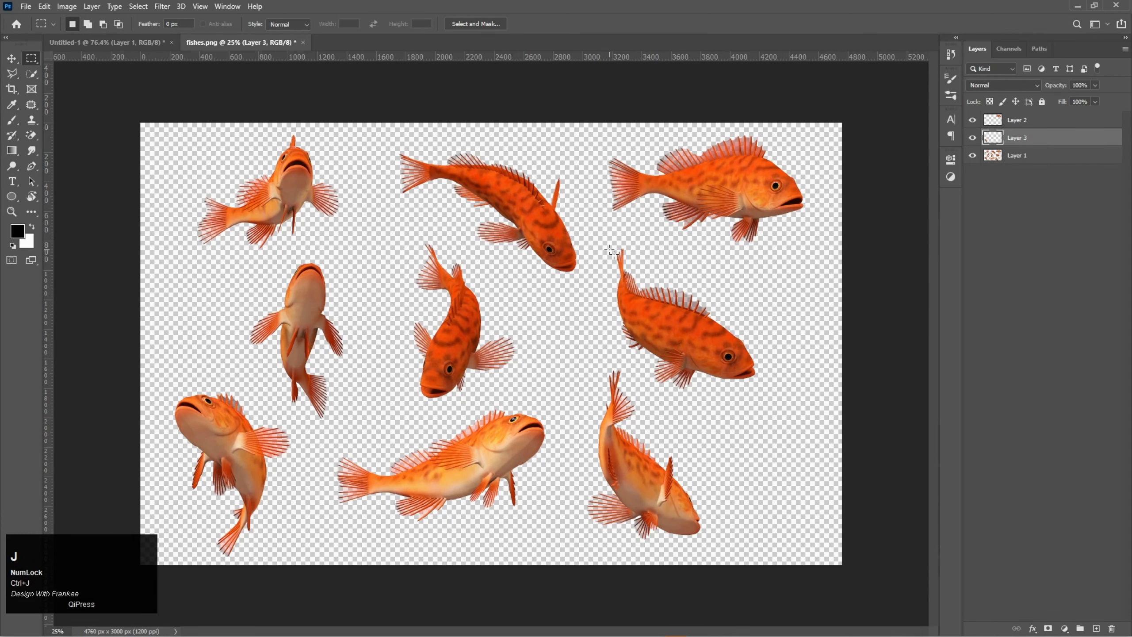
Bring the upward-facing fish into the watermelon document, scale it to about 21%, and place it with its head above the waterline.
{"action": "left_click_drag", "start_coordinate": [1019, 142], "coordinate": [645, 365]}
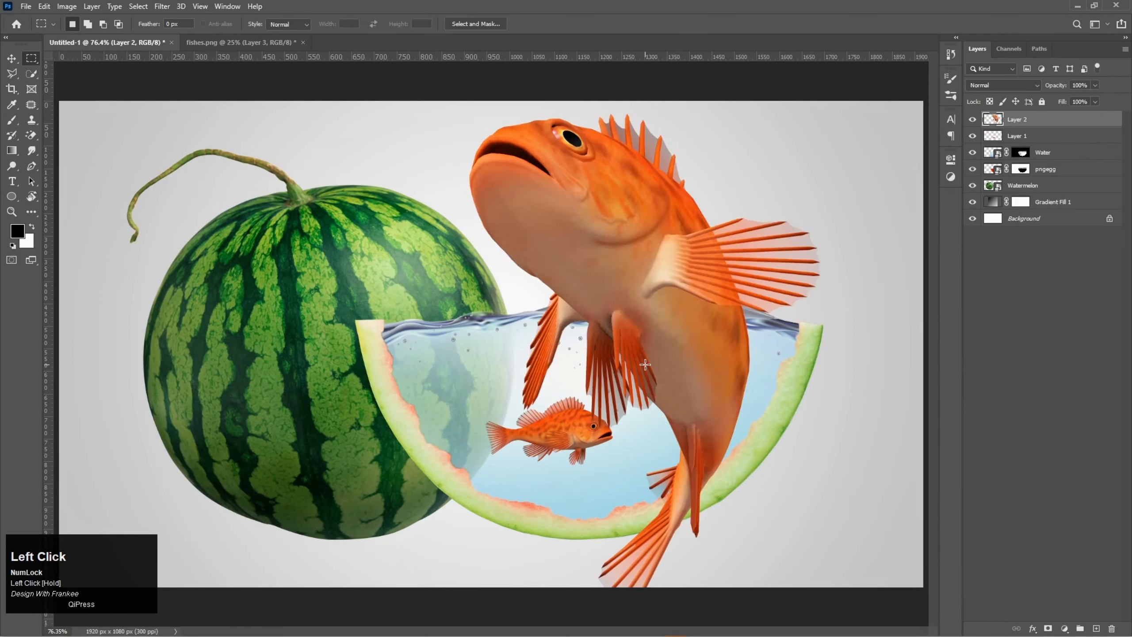
{"action": "key", "text": "v"}
{"action": "key", "text": "ctrl+t"}
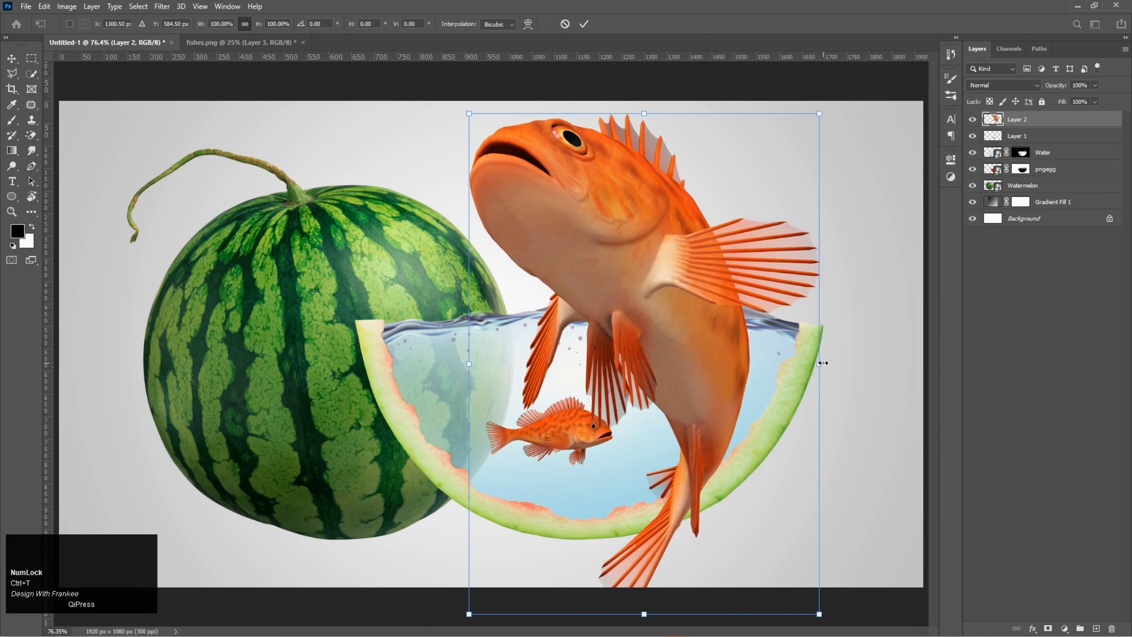
{"action": "left_click_drag", "start_coordinate": [823, 363], "coordinate": [684, 393]}
{"action": "left_click_drag", "start_coordinate": [654, 358], "coordinate": [674, 338]}
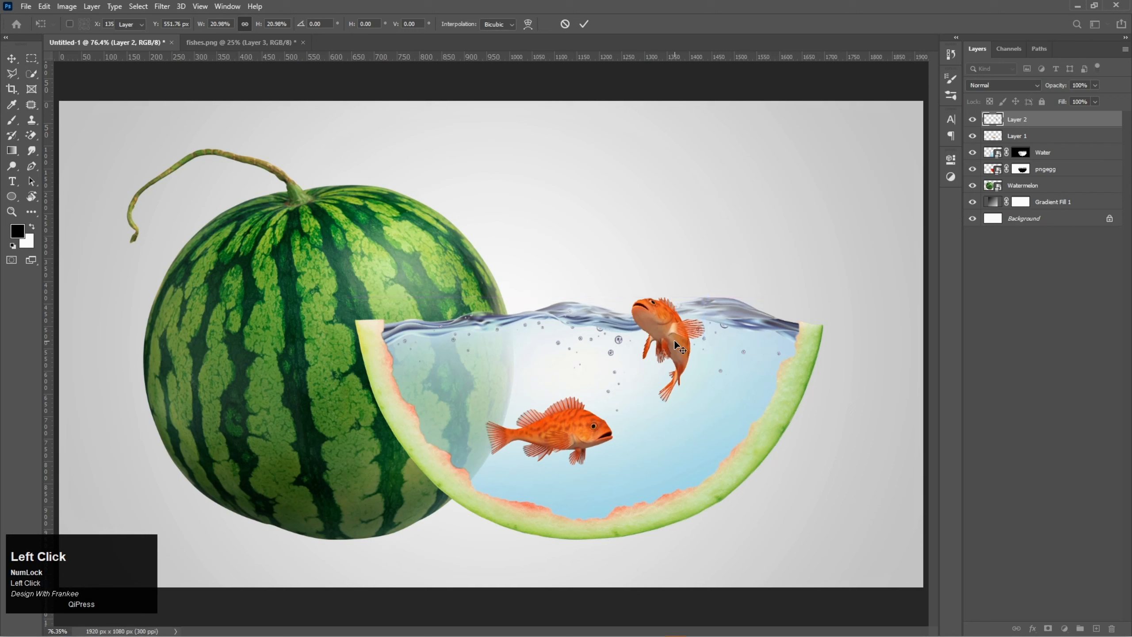
{"action": "double_click", "coordinate": [674, 340]}
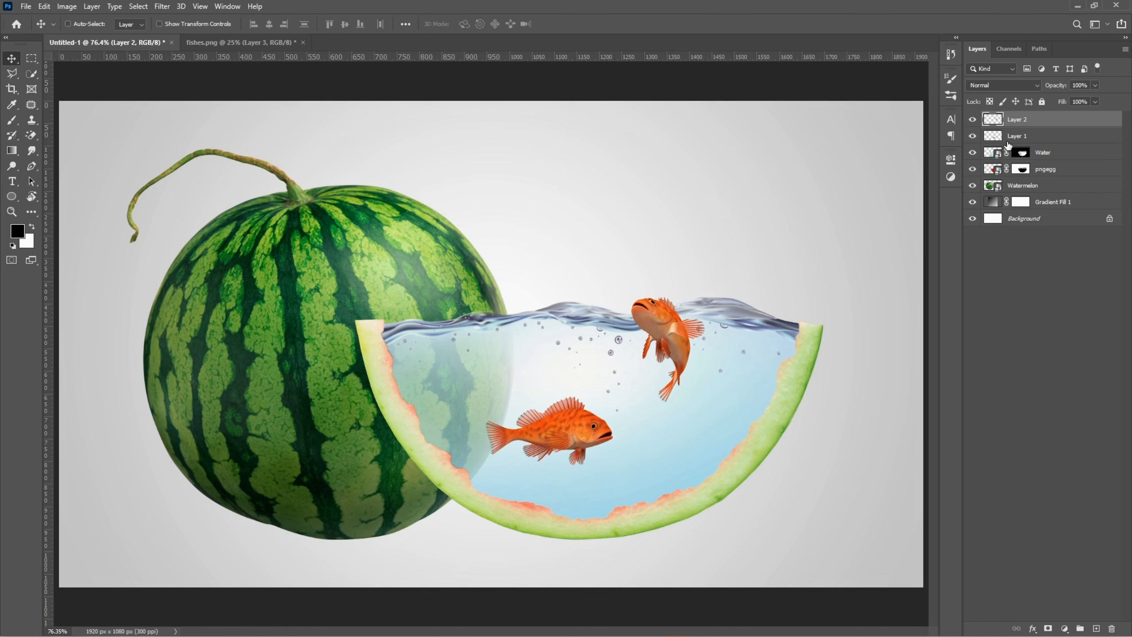
Group the two fish layers with the Water and pngegg layers, and toggle the group's visibility to check its contents.
{"action": "key", "text": "shift"}
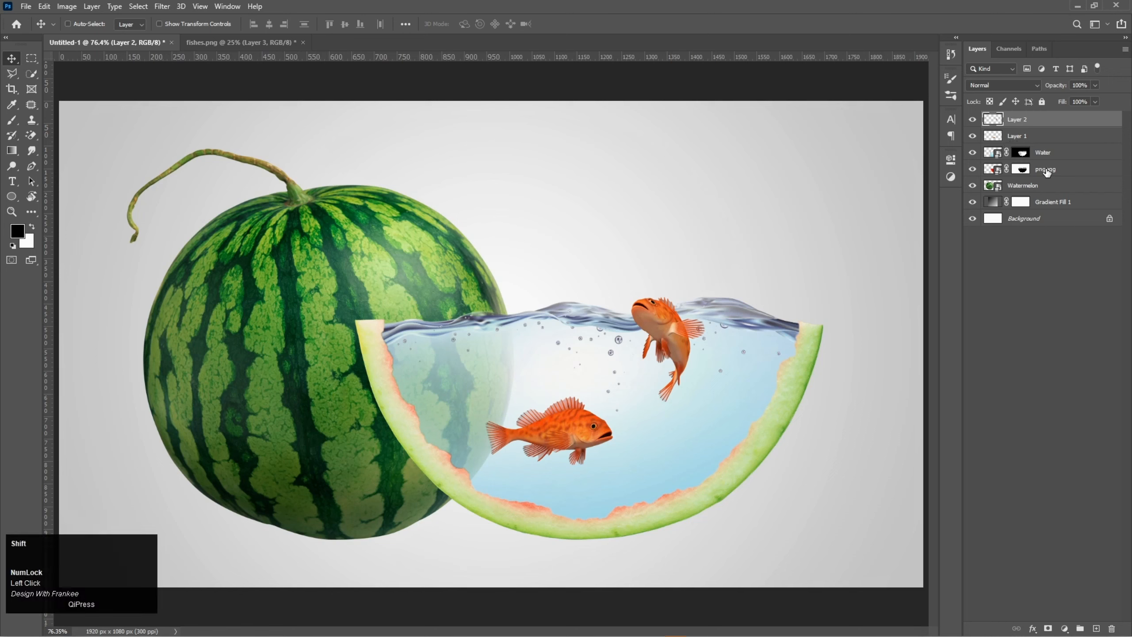
{"action": "left_click", "coordinate": [1044, 169], "text": "shift"}
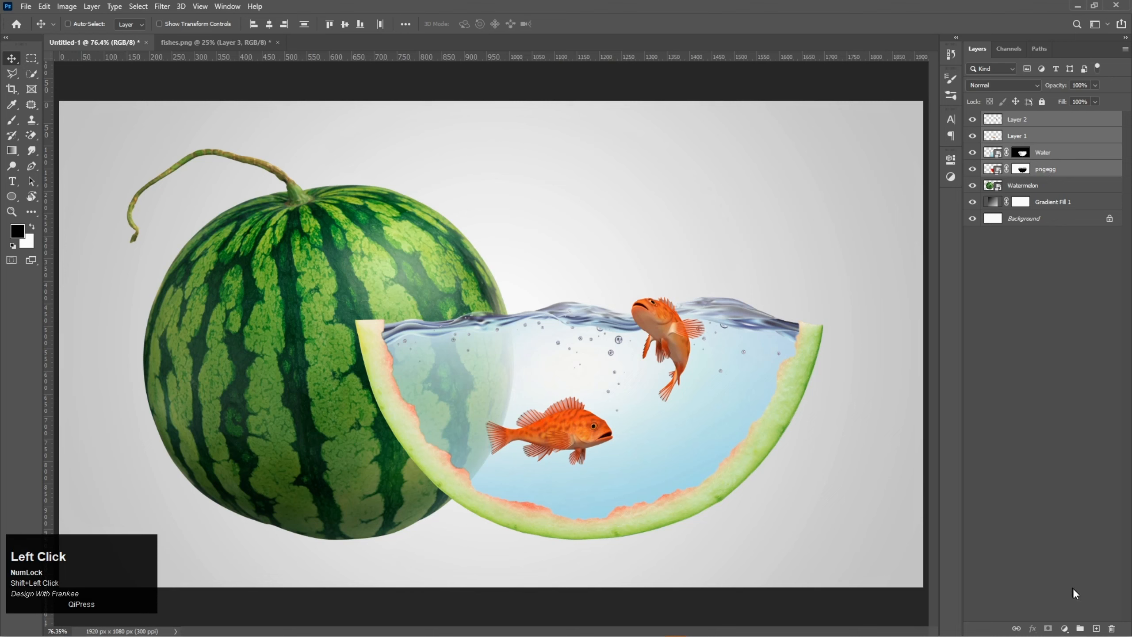
{"action": "left_click", "coordinate": [1080, 627]}
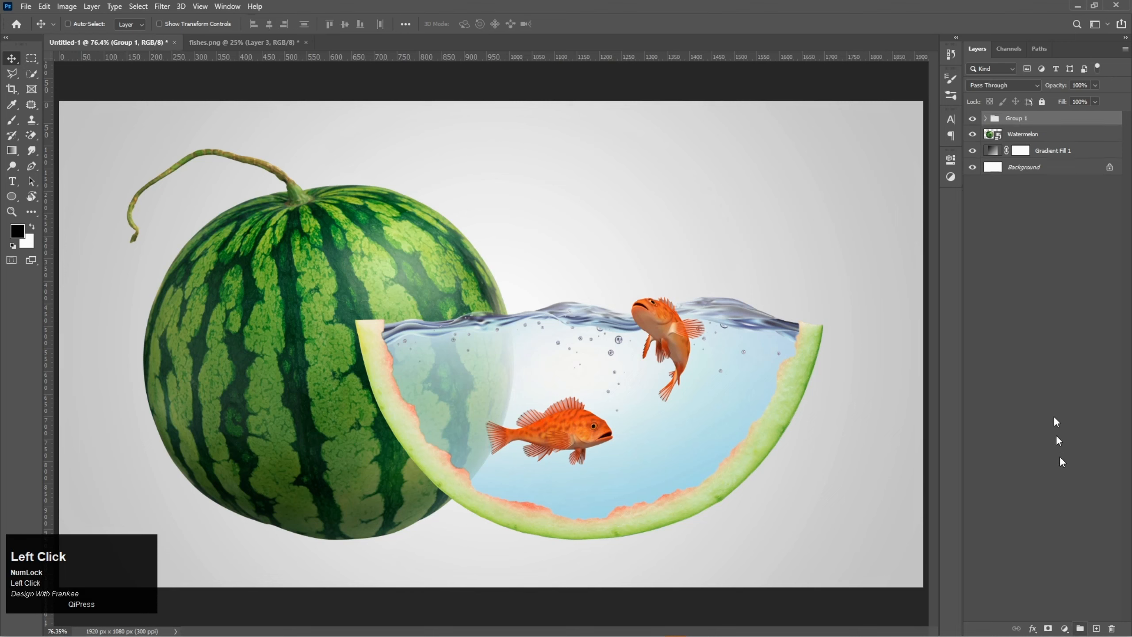
{"action": "left_click", "coordinate": [972, 119]}
{"action": "left_click", "coordinate": [972, 119]}
Duplicate the Water layer inside the group and move the copy above the group.
{"action": "left_click", "coordinate": [984, 118]}
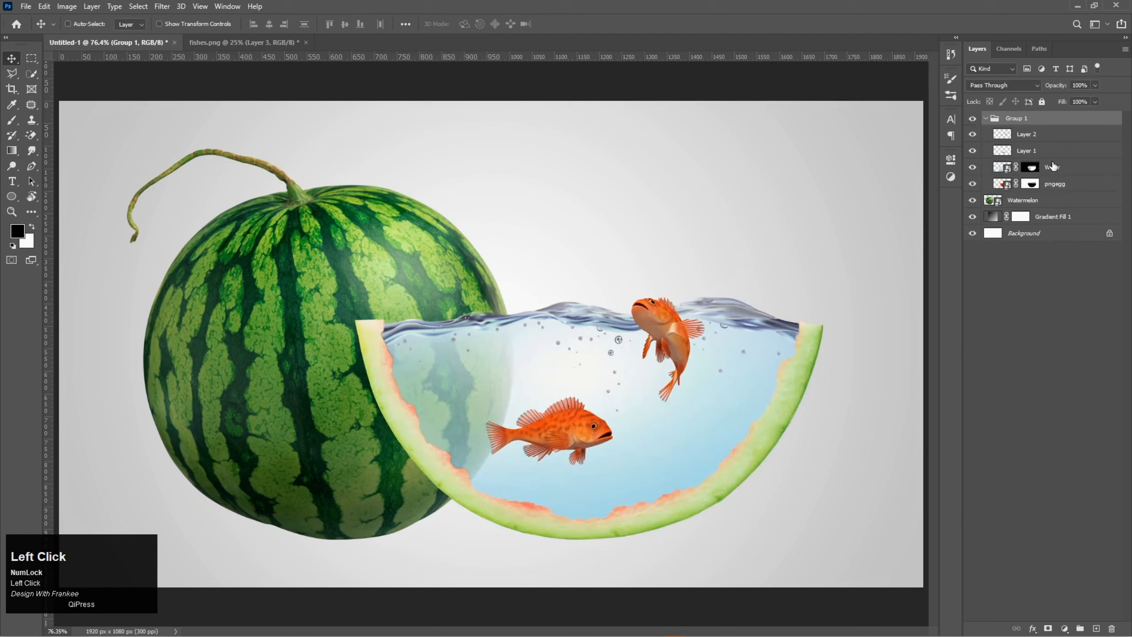
{"action": "left_click", "coordinate": [972, 169]}
{"action": "left_click", "coordinate": [972, 169]}
{"action": "left_click", "coordinate": [1075, 171]}
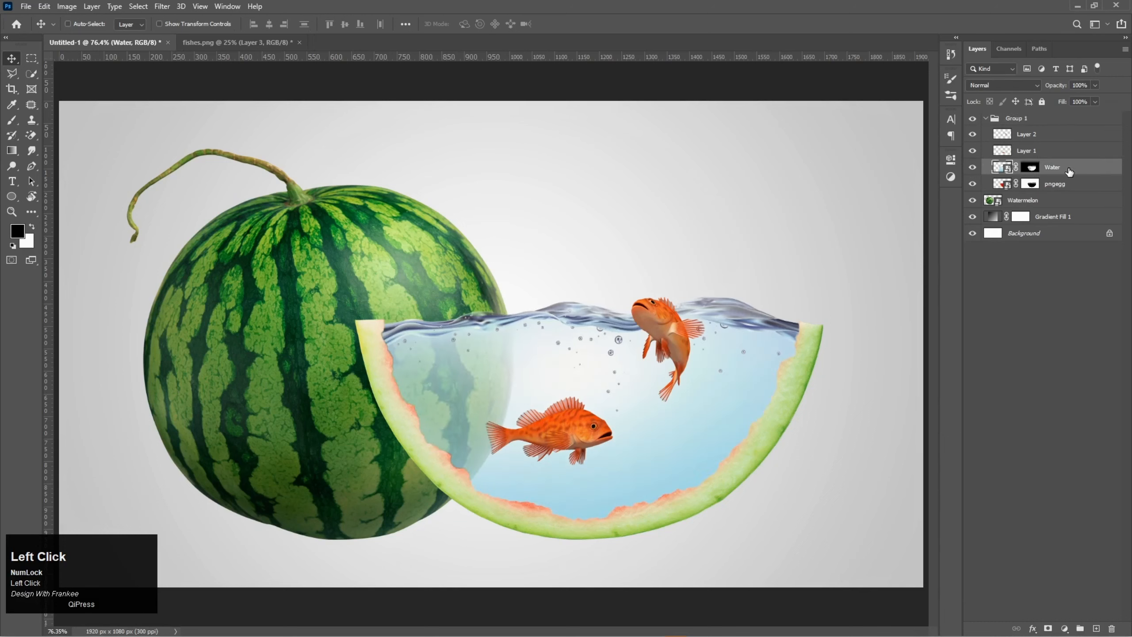
{"action": "key", "text": "ctrl+j"}
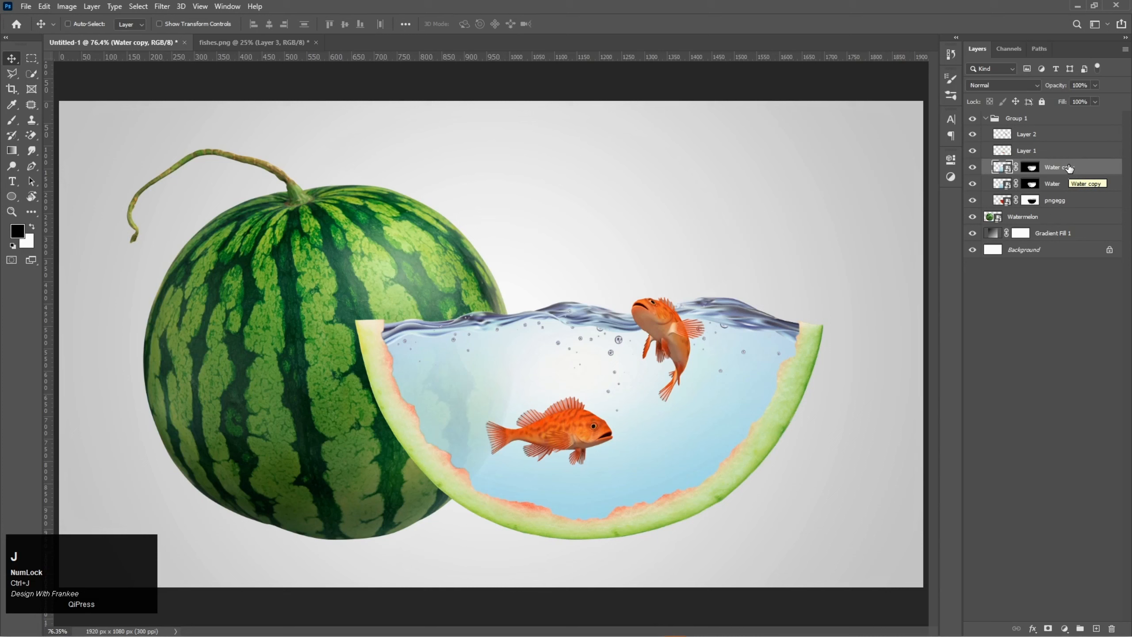
{"action": "left_click_drag", "start_coordinate": [1069, 167], "coordinate": [1071, 112]}
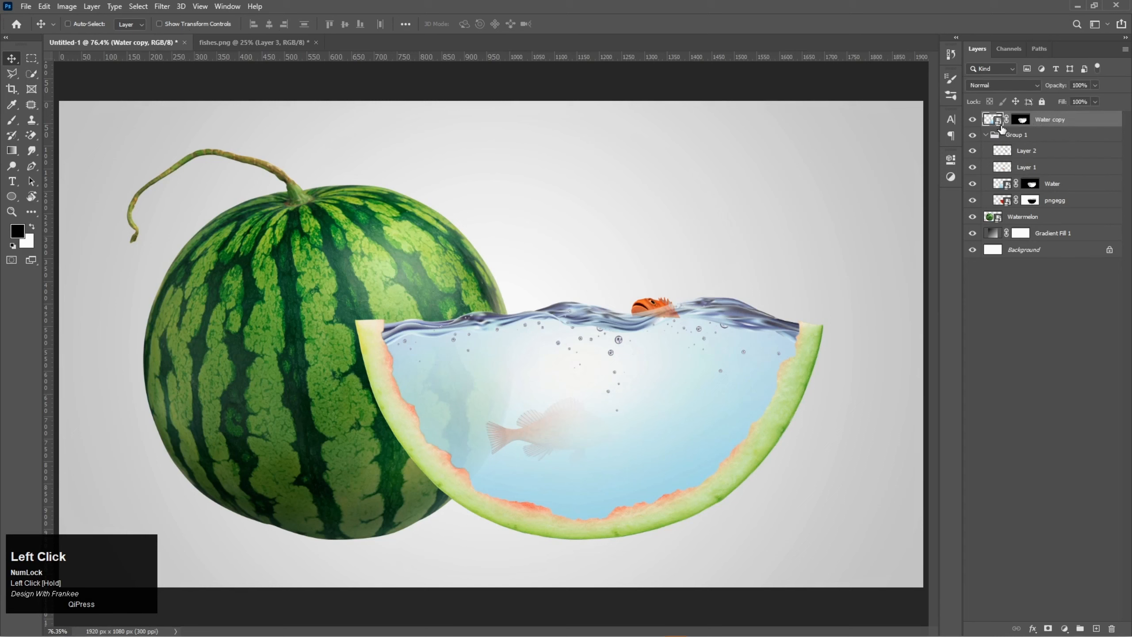
Clip the Water copy layer to Group 1, with its blend mode set to Screen and its fill to 30%.
{"action": "key", "text": "alt"}
{"action": "left_click", "coordinate": [1004, 125], "text": "alt"}
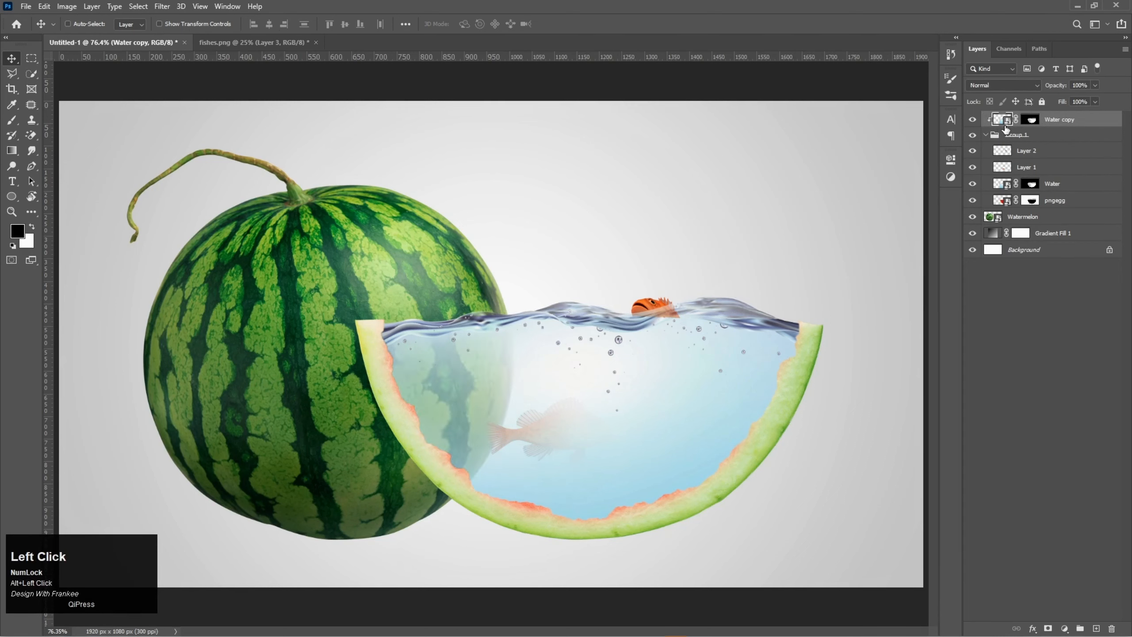
{"action": "left_click", "coordinate": [1003, 85]}
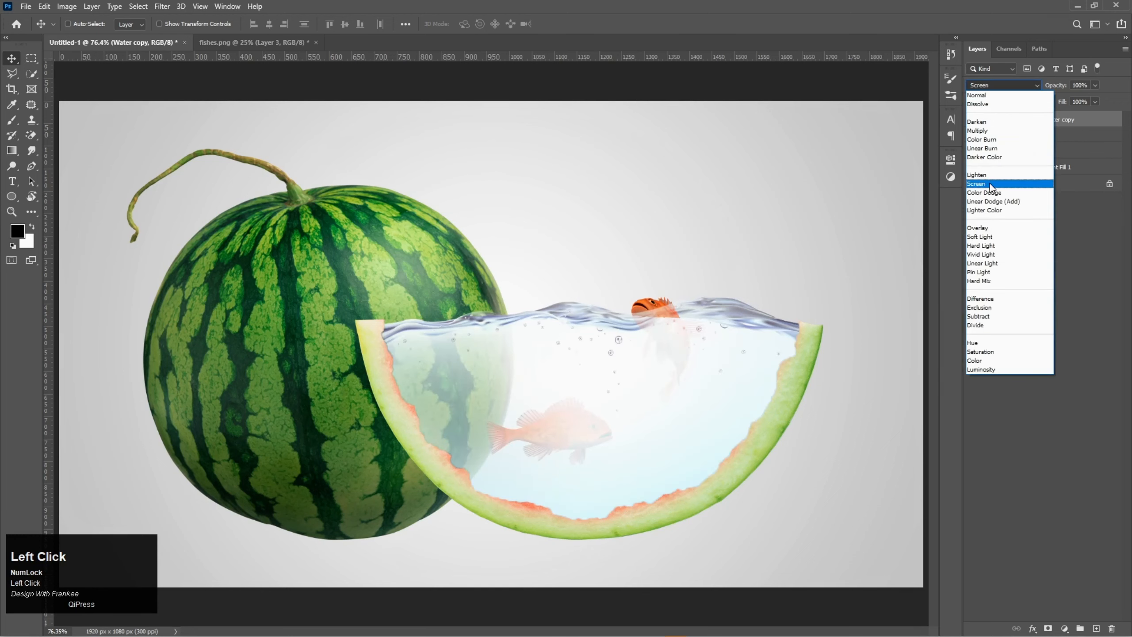
{"action": "left_click", "coordinate": [994, 183]}
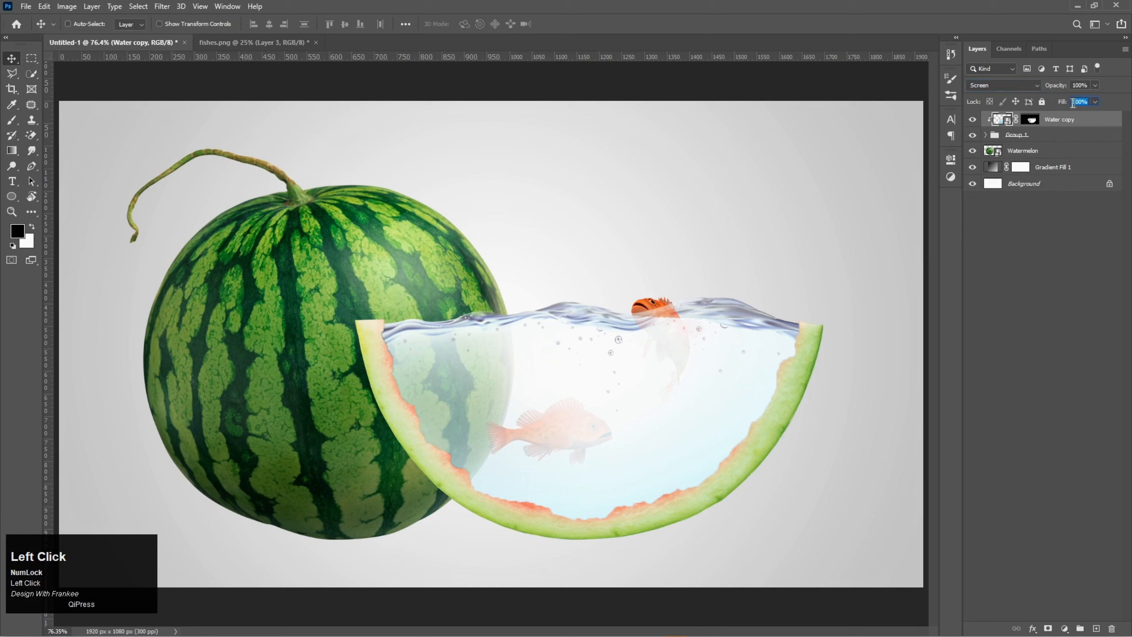
{"action": "left_click_drag", "start_coordinate": [1072, 103], "coordinate": [1068, 105]}
{"action": "type", "text": "30"}
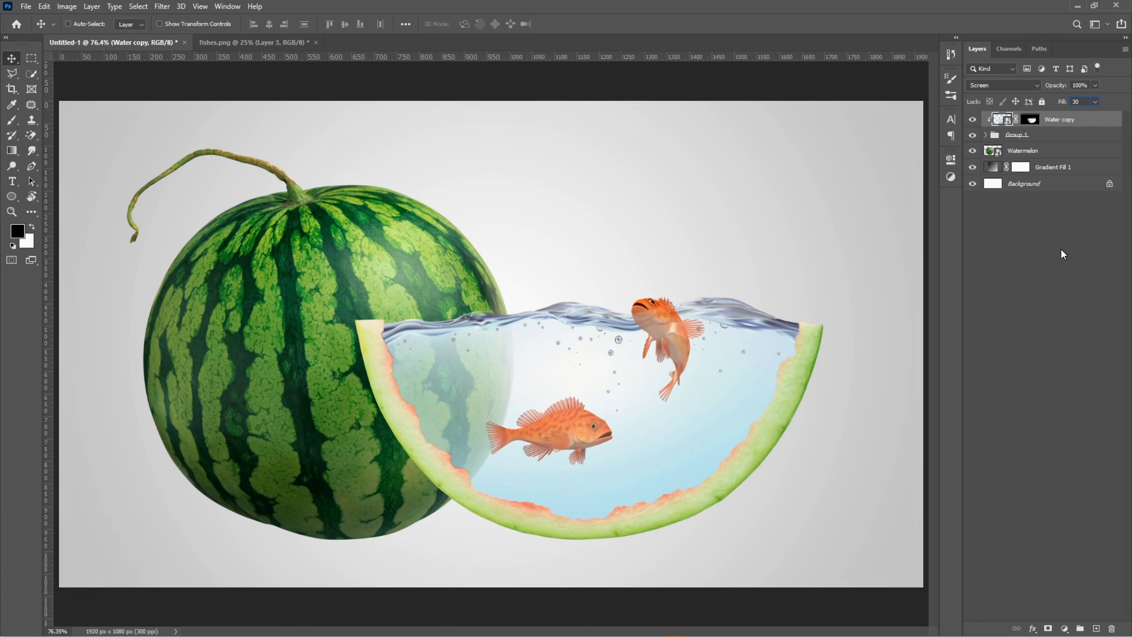
{"action": "key", "text": "Return"}
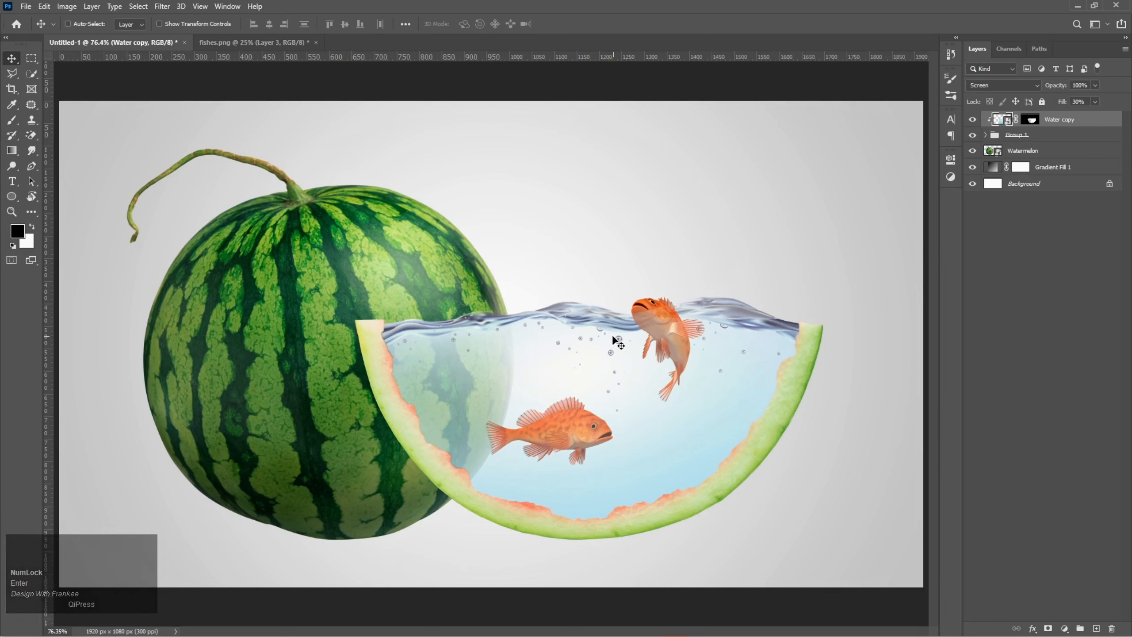
Target the Water copy layer's mask and set up a hard round brush at 17 px and 100% opacity.
{"action": "scroll", "coordinate": [579, 338], "scroll_direction": "up", "scroll_amount": 3, "text": "alt"}
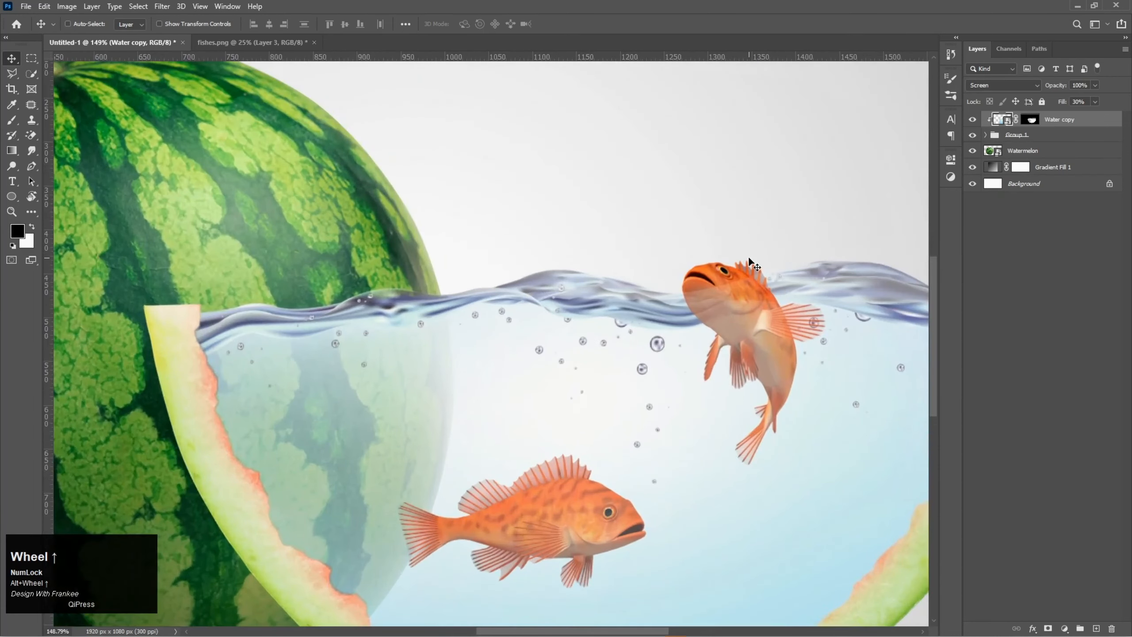
{"action": "right_click", "coordinate": [12, 119]}
{"action": "left_click", "coordinate": [63, 121]}
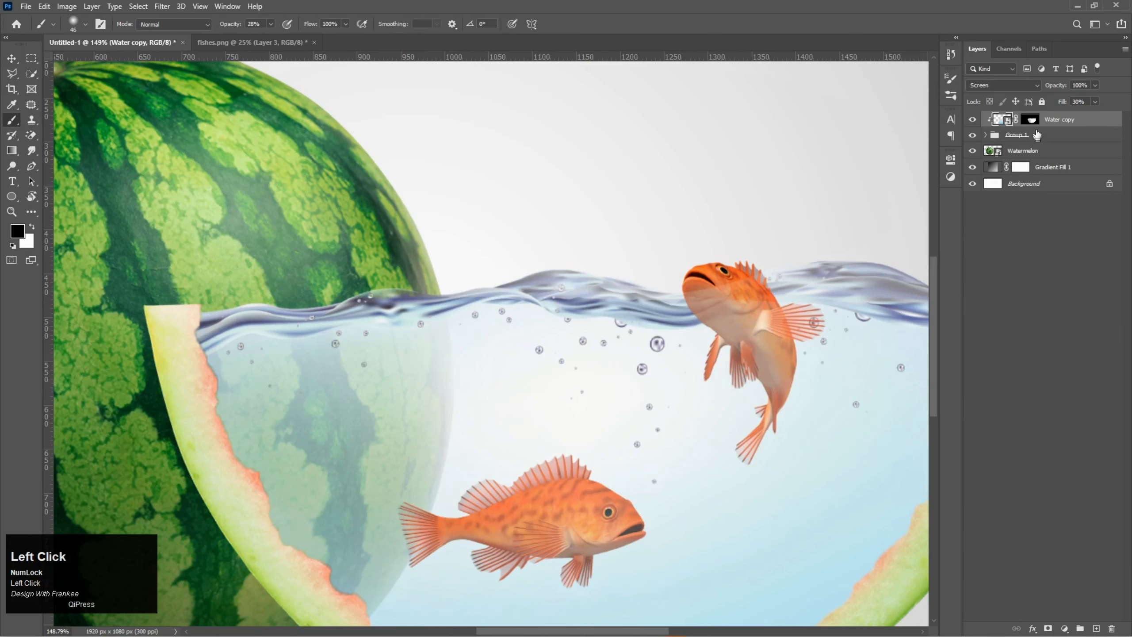
{"action": "key", "text": "x"}
{"action": "left_click", "coordinate": [1029, 119]}
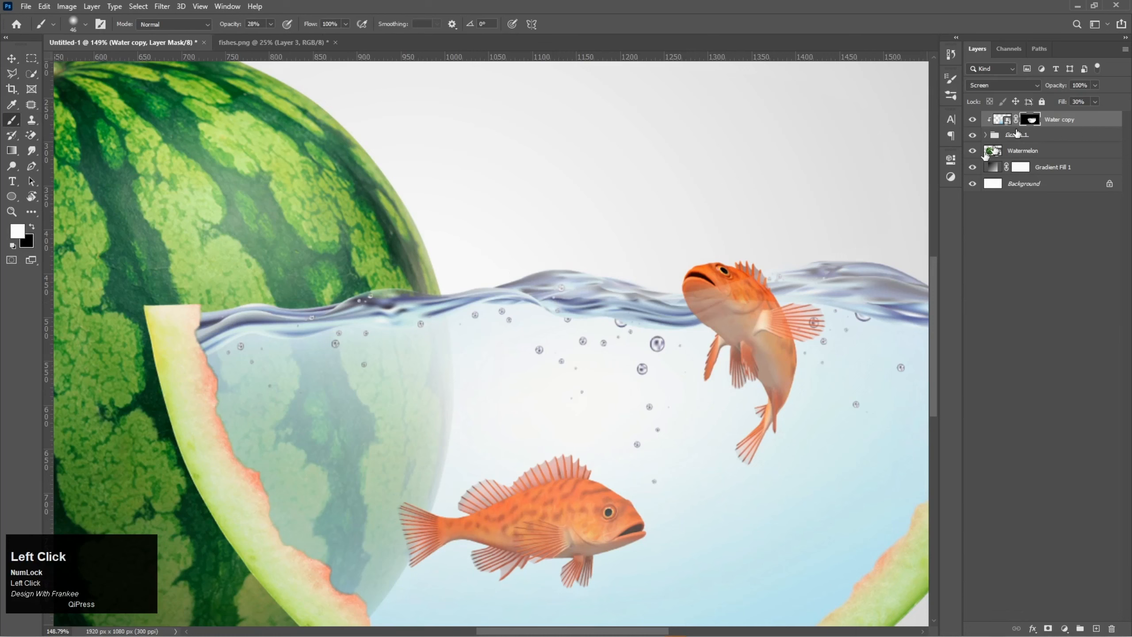
{"action": "right_click", "coordinate": [689, 374]}
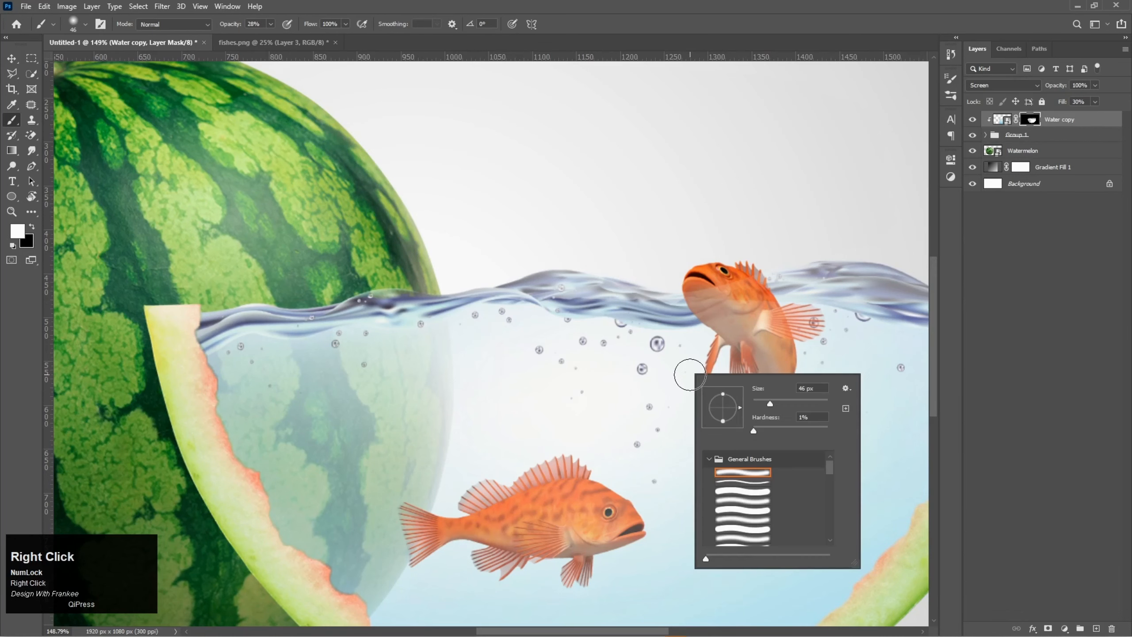
{"action": "double_click", "coordinate": [733, 487]}
{"action": "scroll", "coordinate": [757, 347], "scroll_direction": "up", "scroll_amount": 3}
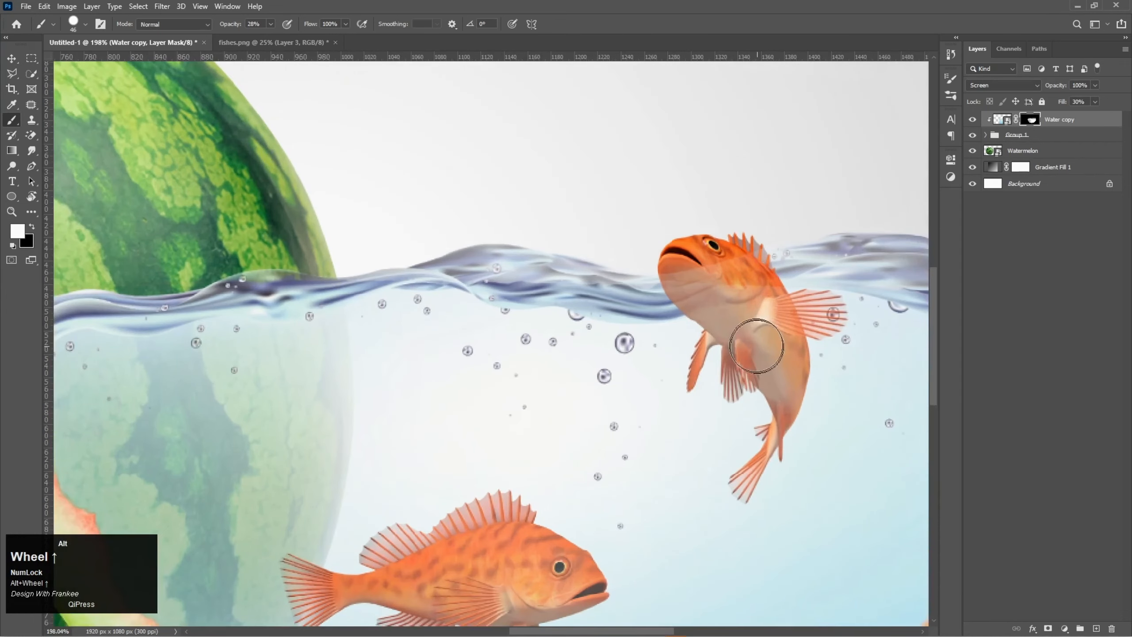
{"action": "left_click_drag", "start_coordinate": [757, 340], "coordinate": [692, 312]}
{"action": "right_click", "coordinate": [712, 311], "text": "alt"}
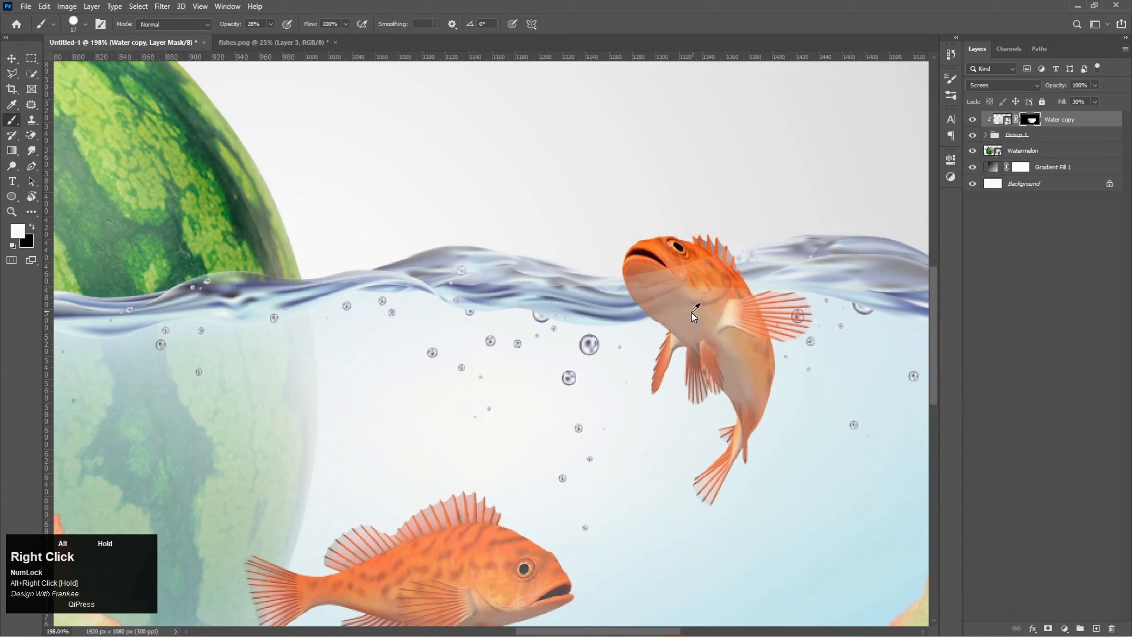
{"action": "left_click", "coordinate": [273, 25]}
{"action": "left_click_drag", "start_coordinate": [271, 38], "coordinate": [399, 55]}
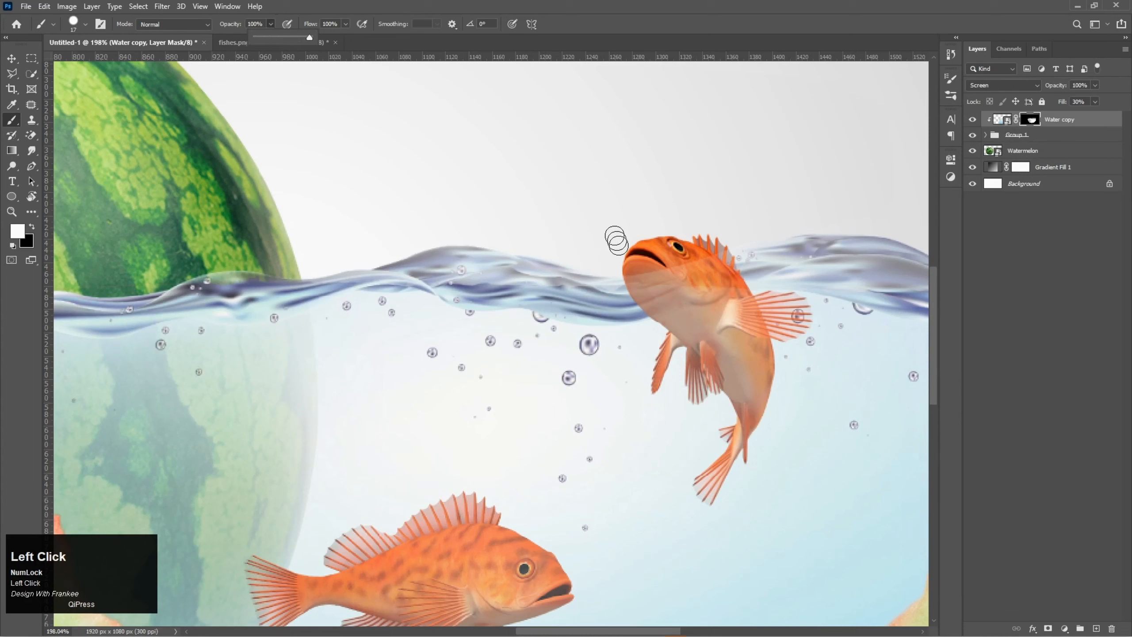
Mask the water overlay off the upward-facing fish's head with black, using a soft round brush to blend the edge.
{"action": "left_click", "coordinate": [633, 281]}
{"action": "left_click_drag", "start_coordinate": [658, 281], "coordinate": [713, 267]}
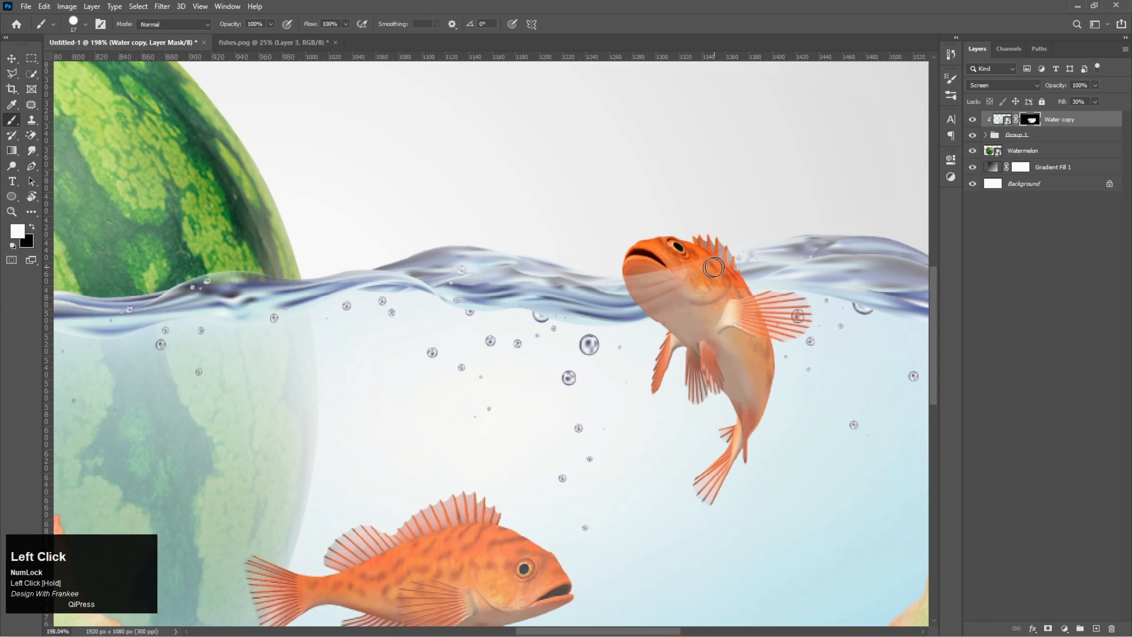
{"action": "key", "text": "x"}
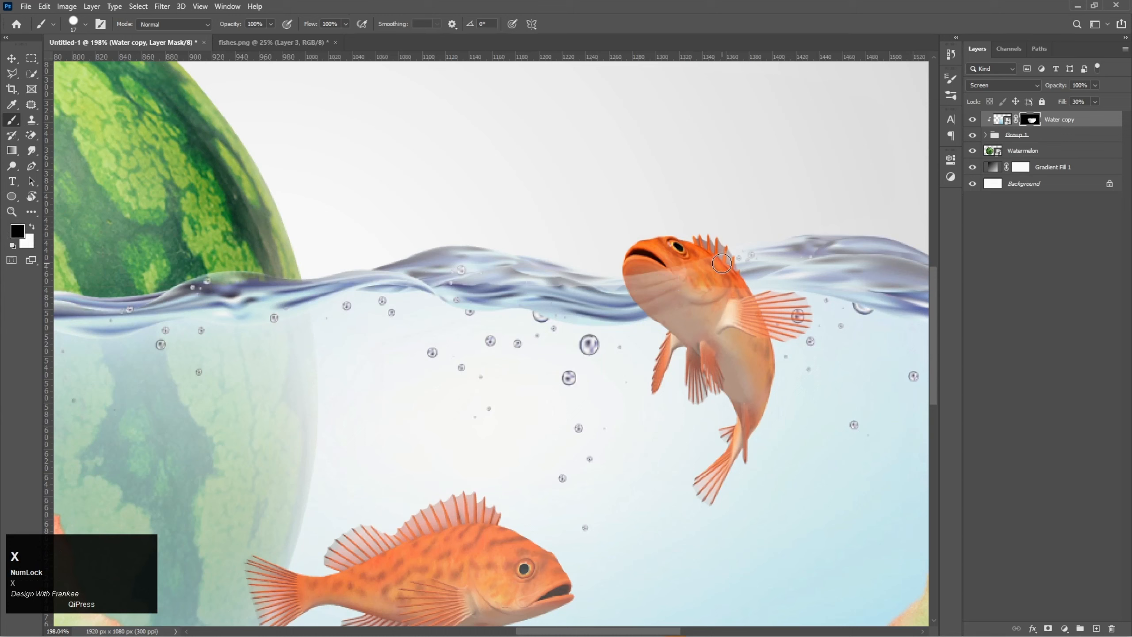
{"action": "mouse_move", "coordinate": [718, 263]}
{"action": "left_mouse_down"}
{"action": "mouse_move", "coordinate": [635, 278]}
{"action": "mouse_move", "coordinate": [650, 283]}
{"action": "mouse_move", "coordinate": [639, 286]}
{"action": "mouse_move", "coordinate": [646, 296]}
{"action": "mouse_move", "coordinate": [699, 273]}
{"action": "mouse_move", "coordinate": [739, 273]}
{"action": "mouse_move", "coordinate": [647, 293]}
{"action": "left_mouse_up"}
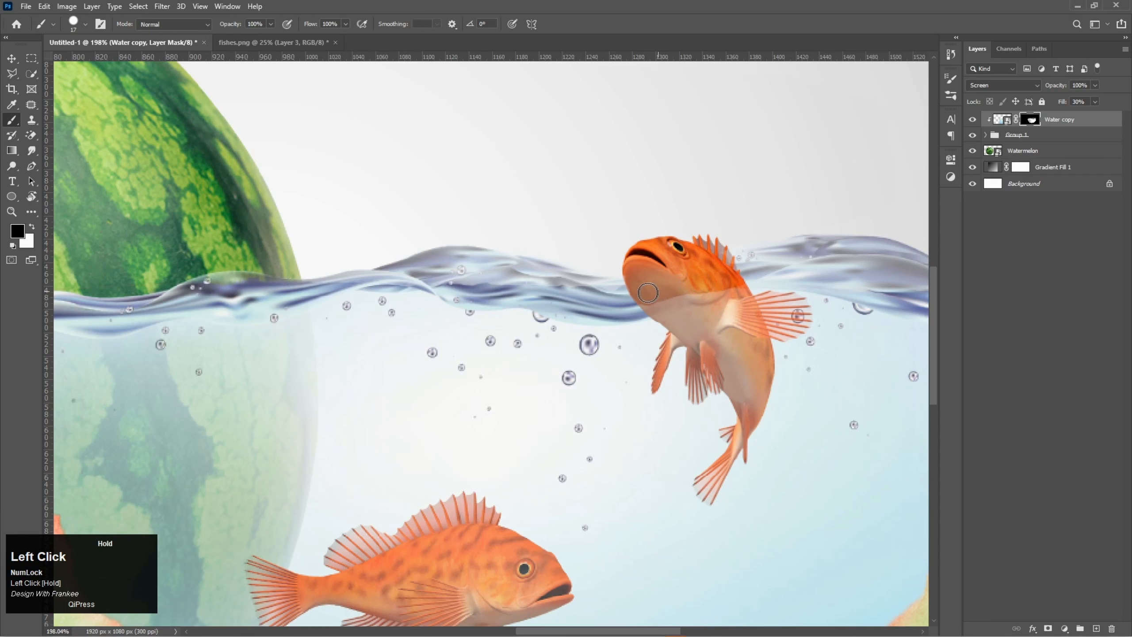
{"action": "right_click", "coordinate": [640, 293]}
{"action": "double_click", "coordinate": [680, 392]}
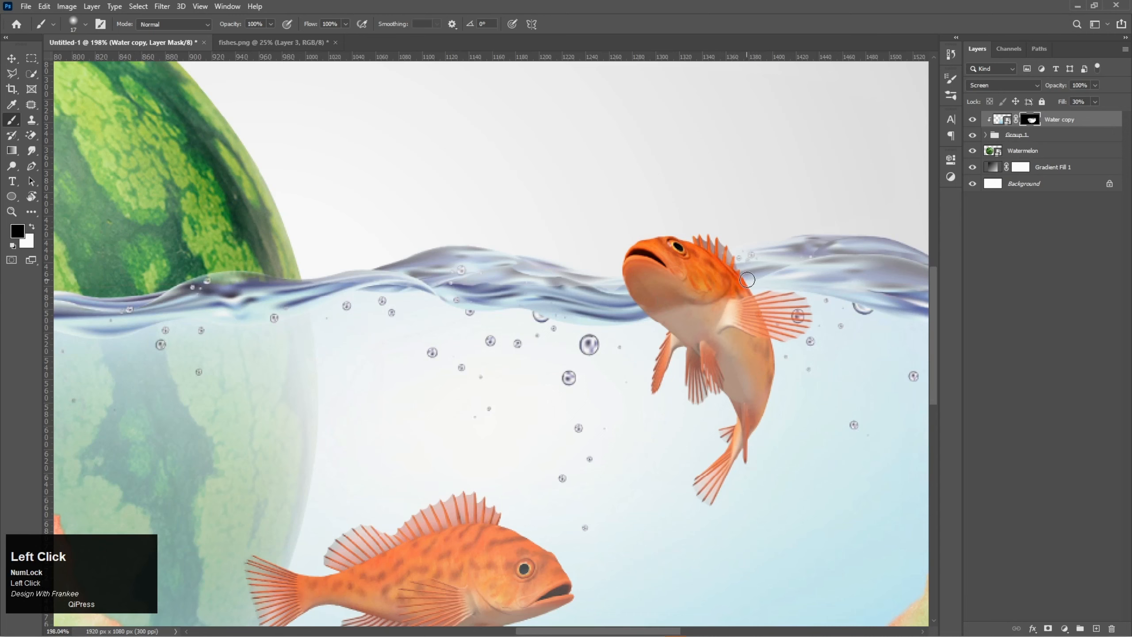
{"action": "key", "text": "v"}
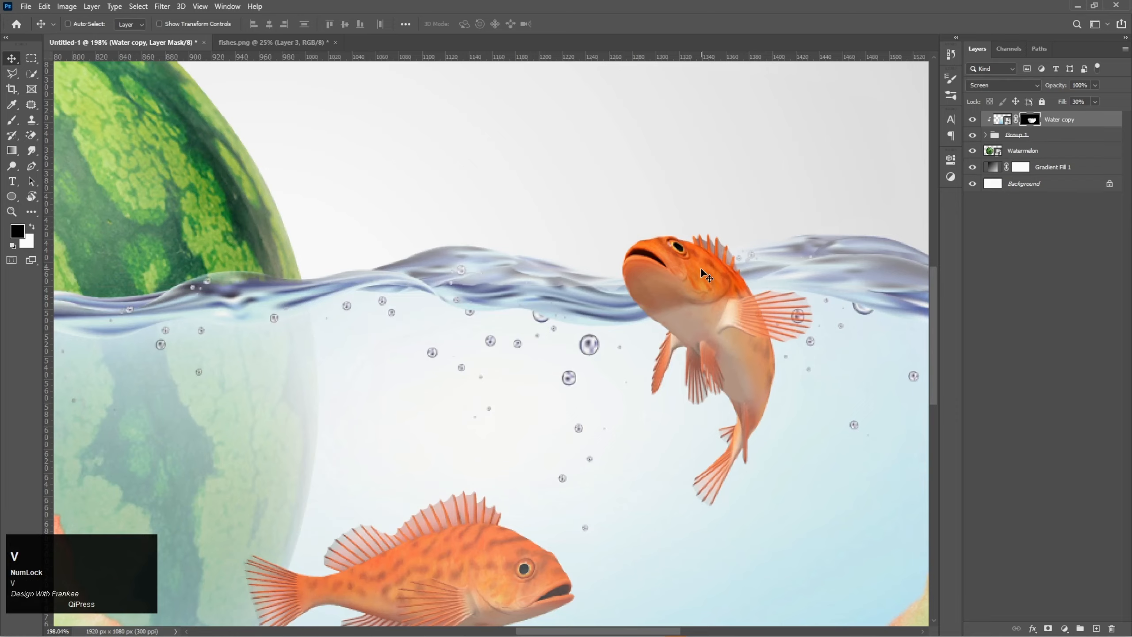
{"action": "key", "text": "ctrl+0"}
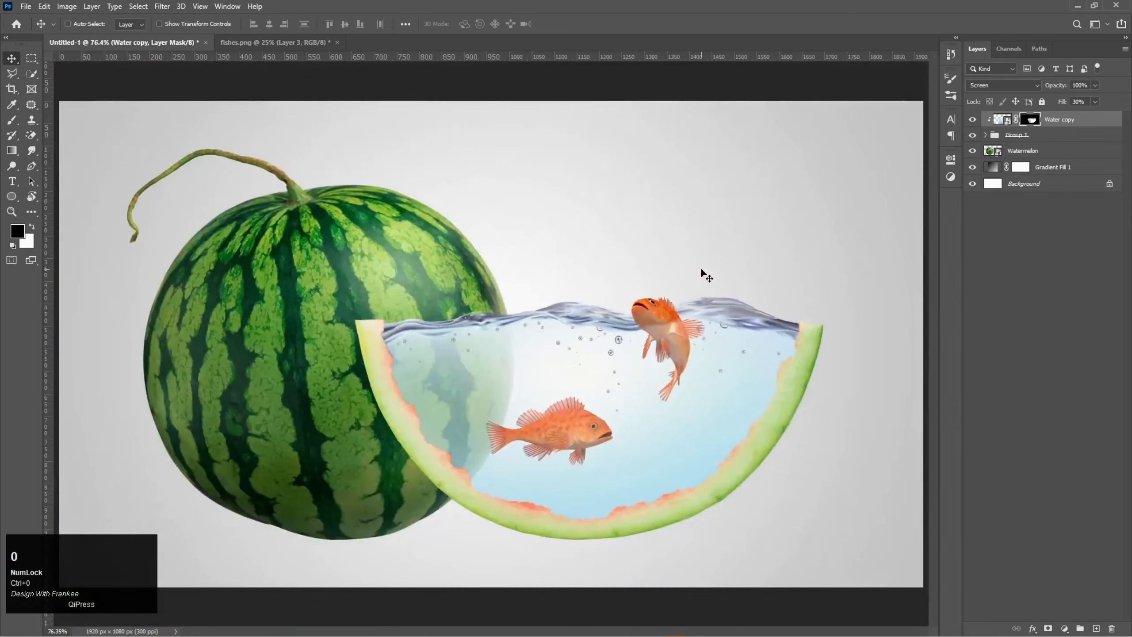
Create a new empty layer and place it directly below the Watermelon layer.
{"action": "left_click", "coordinate": [1047, 328]}
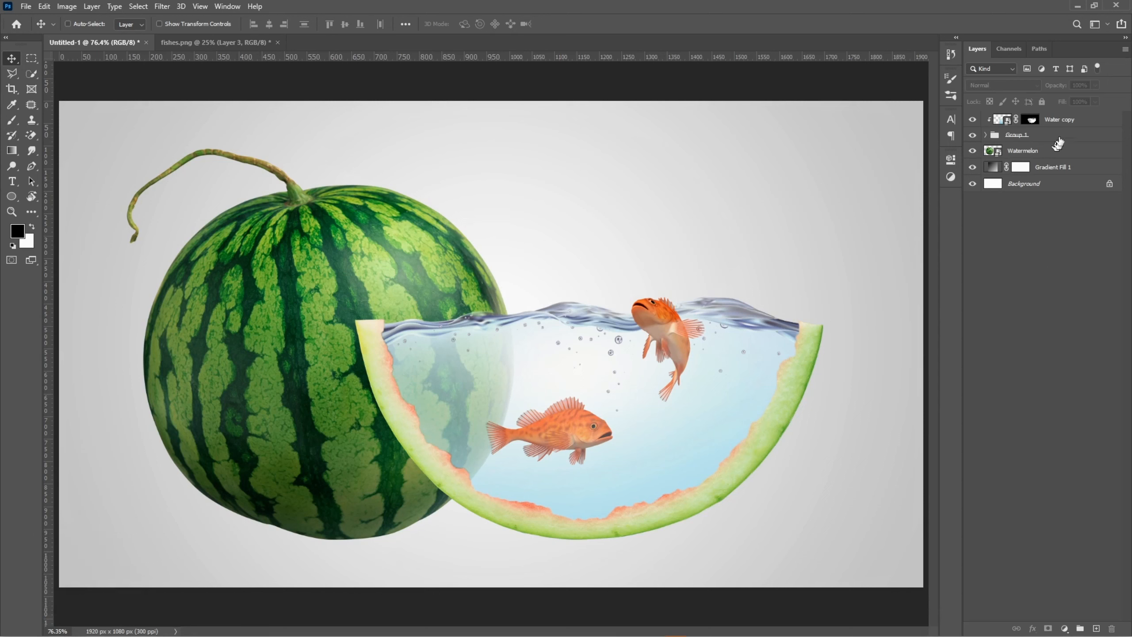
{"action": "left_click", "coordinate": [1090, 124]}
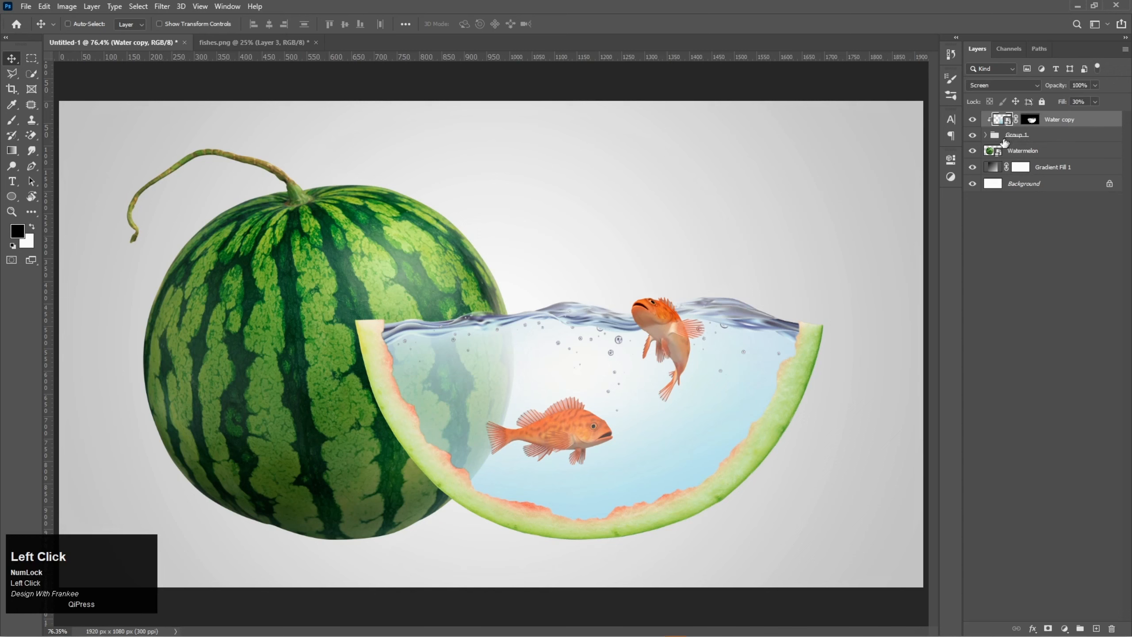
{"action": "left_click", "coordinate": [1050, 156]}
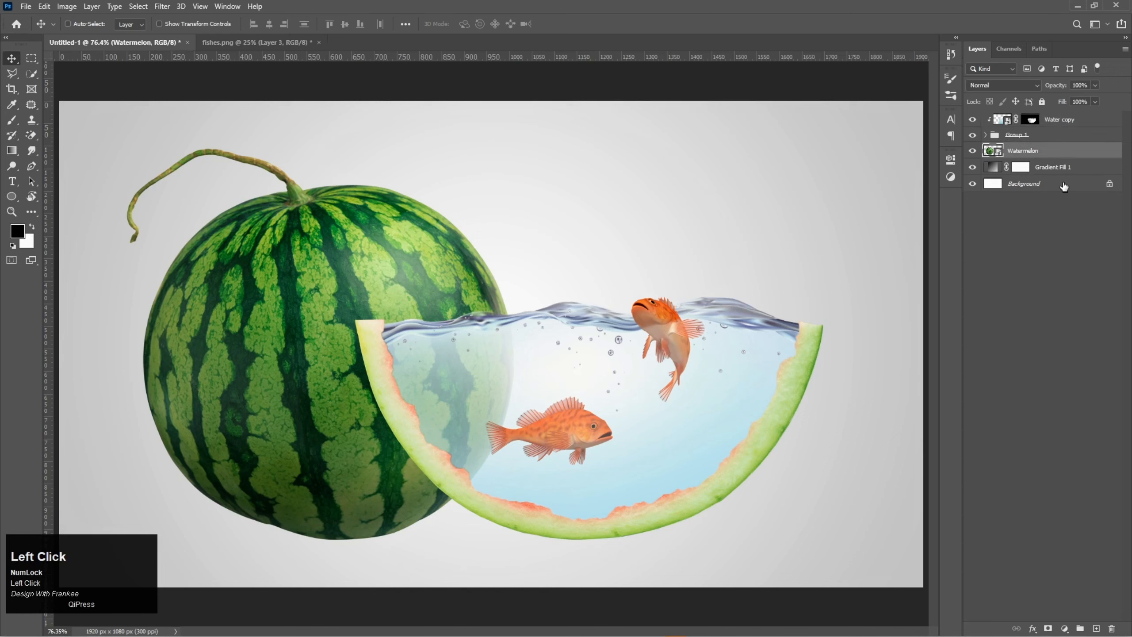
{"action": "left_click", "coordinate": [1095, 628]}
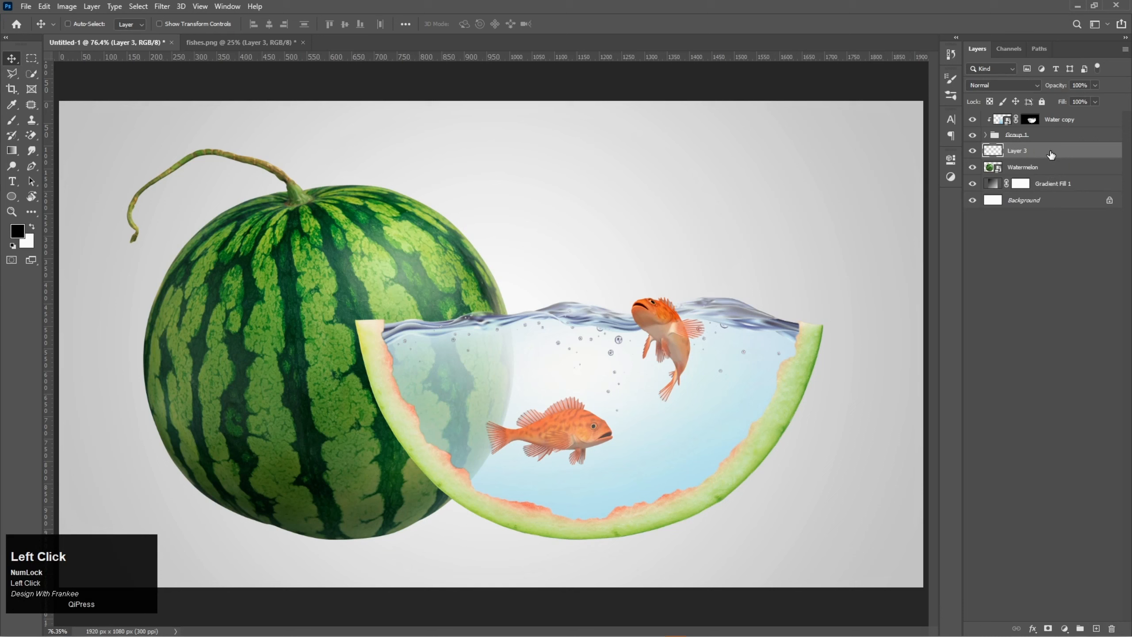
{"action": "left_click_drag", "start_coordinate": [1051, 153], "coordinate": [1052, 173]}
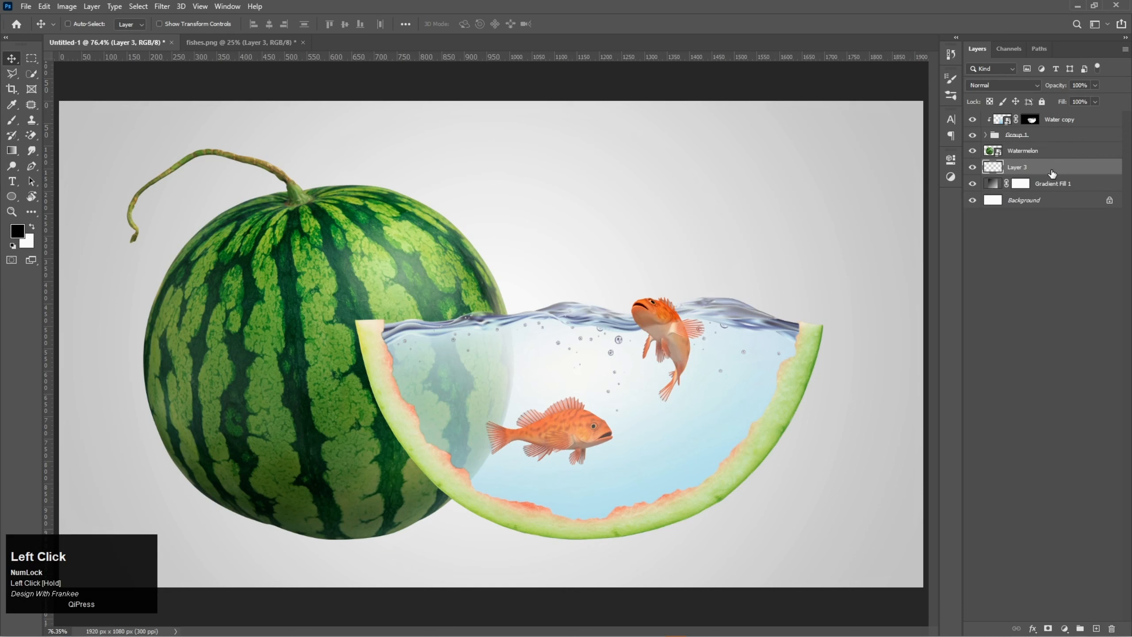
Set up a flattened soft black brush, 625 px wide with 100% flow, for the ground shadows.
{"action": "right_click", "coordinate": [14, 118]}
{"action": "left_click", "coordinate": [40, 120]}
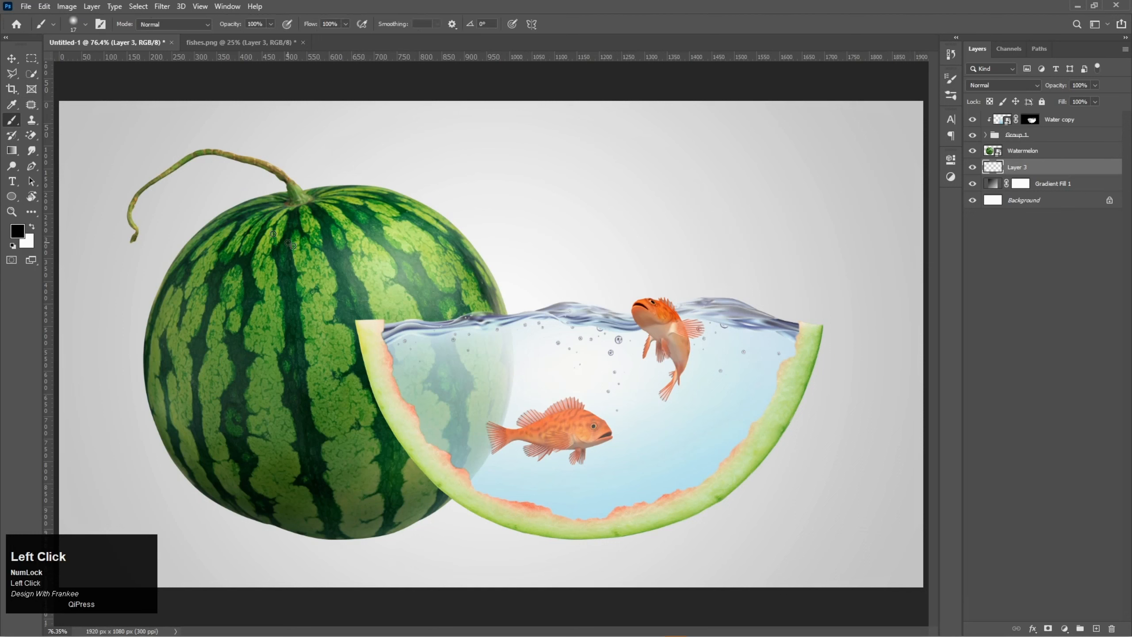
{"action": "right_click", "coordinate": [383, 306]}
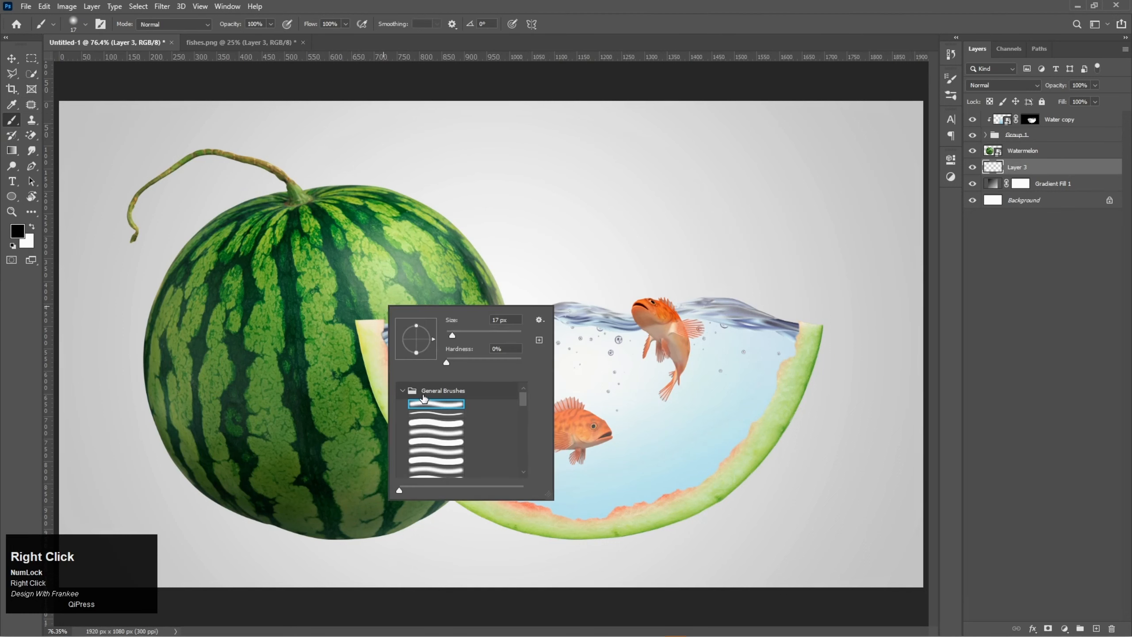
{"action": "left_click", "coordinate": [433, 413]}
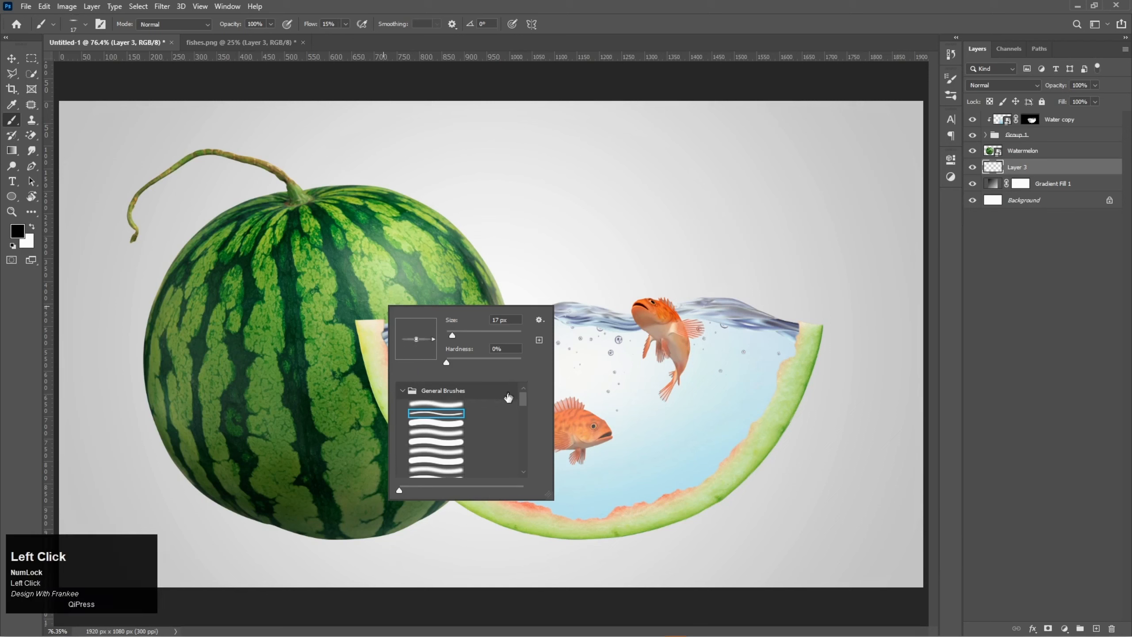
{"action": "key", "text": "Return"}
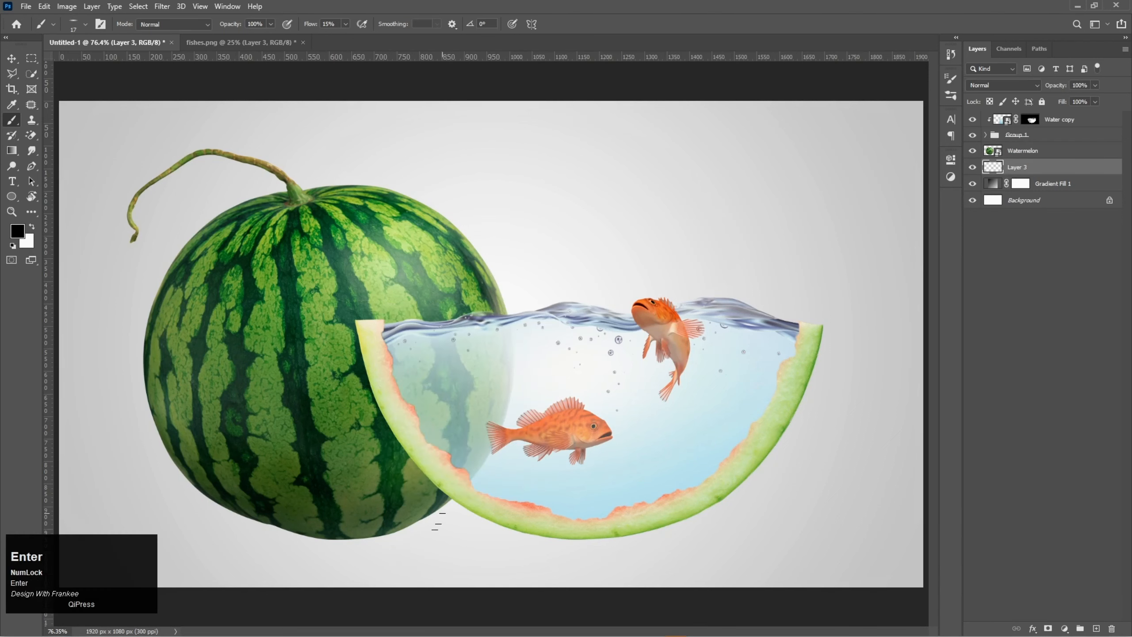
{"action": "mouse_move", "coordinate": [338, 525]}
{"action": "left_mouse_down"}
{"action": "mouse_move", "coordinate": [479, 545]}
{"action": "mouse_move", "coordinate": [437, 551]}
{"action": "left_mouse_up"}
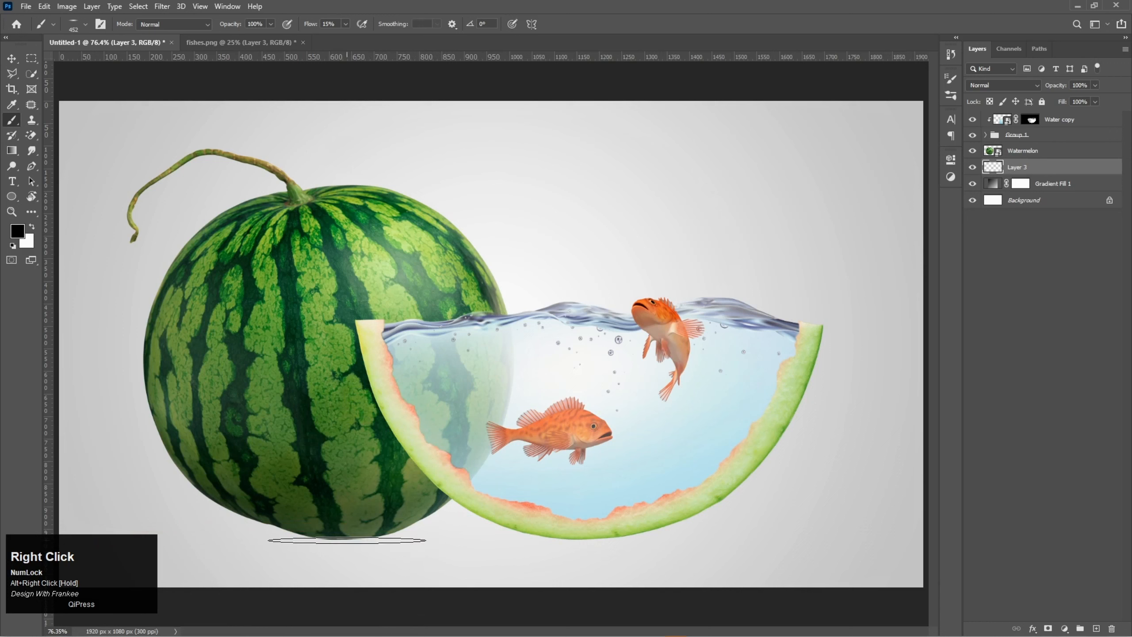
{"action": "left_click_drag", "start_coordinate": [346, 539], "coordinate": [376, 540]}
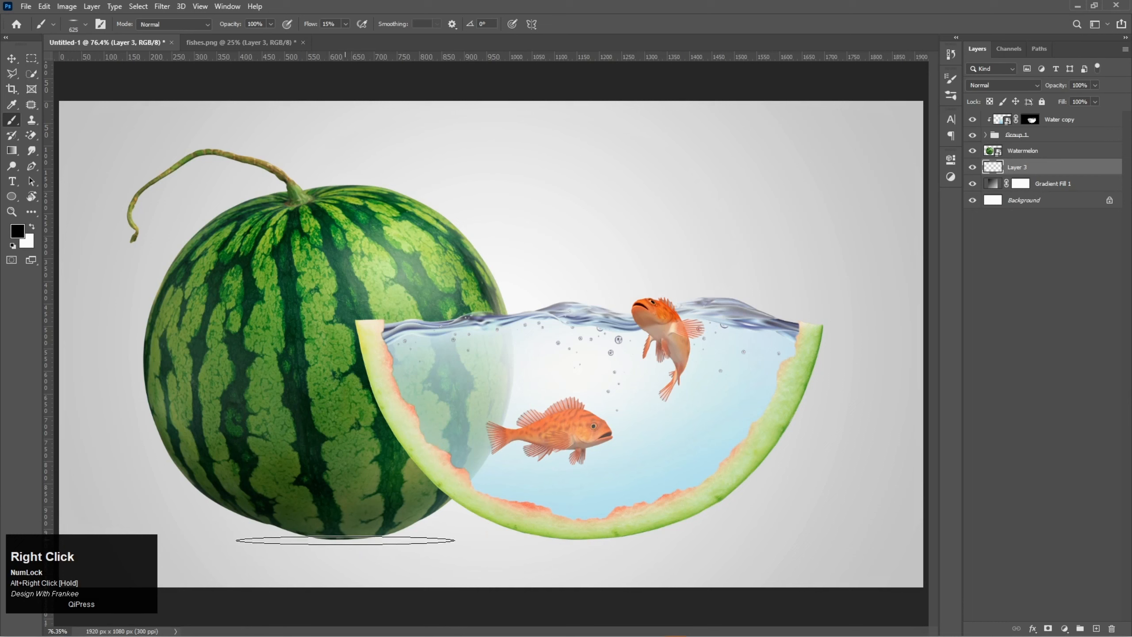
{"action": "left_click", "coordinate": [346, 24]}
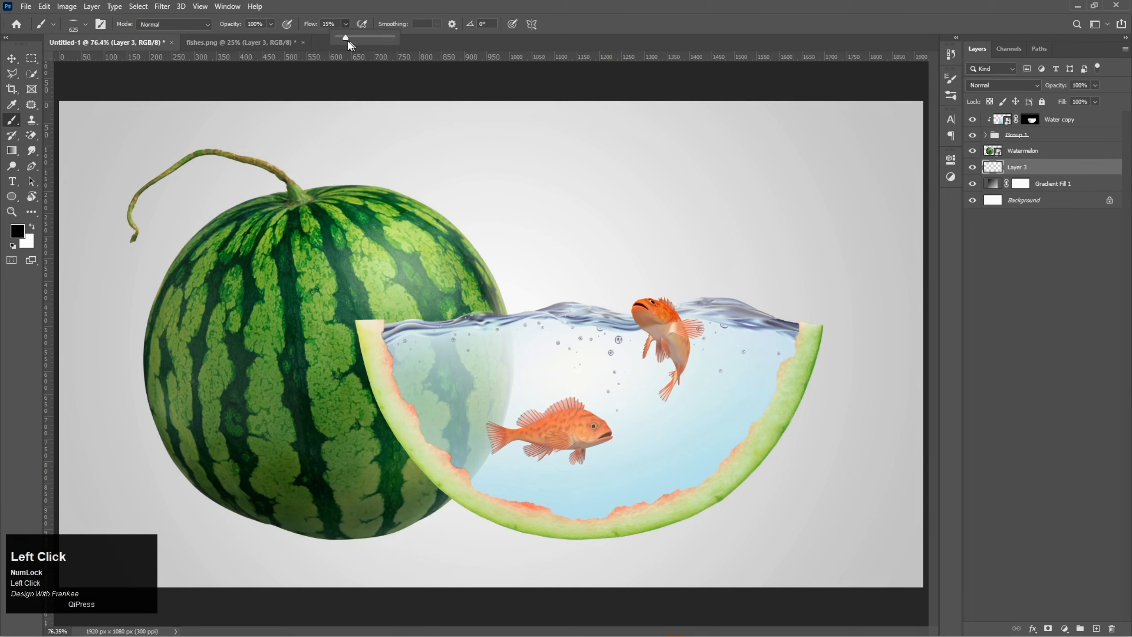
{"action": "left_click_drag", "start_coordinate": [344, 39], "coordinate": [329, 550]}
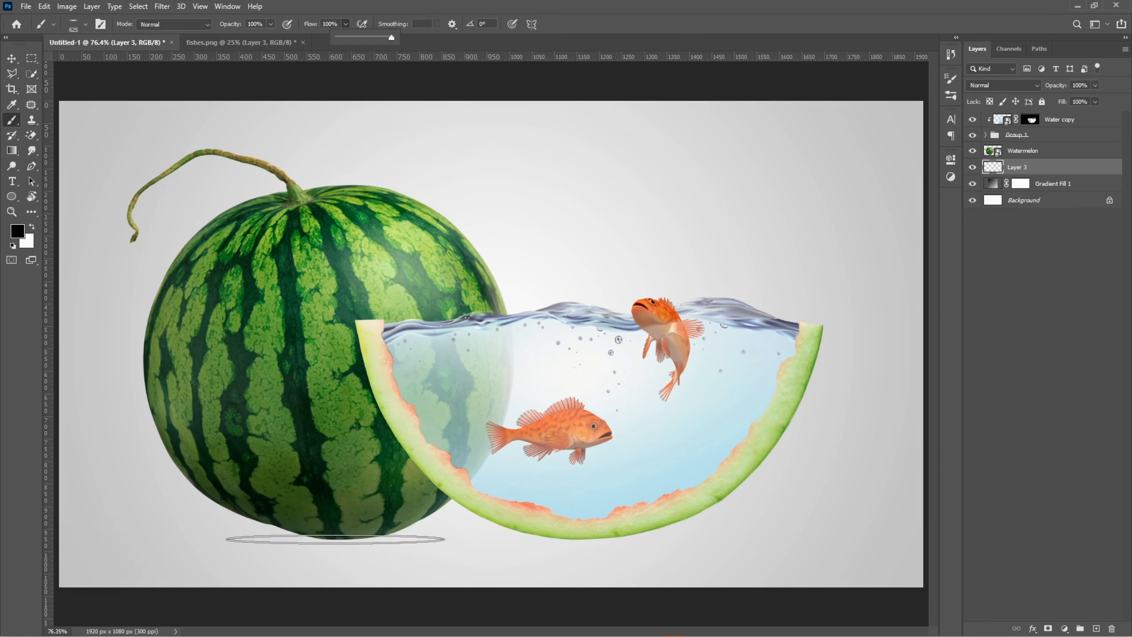
Stamp a flat black shadow beneath the whole melon and another beneath the slice, and set the shadow layer's opacity to 70%.
{"action": "left_click", "coordinate": [335, 539]}
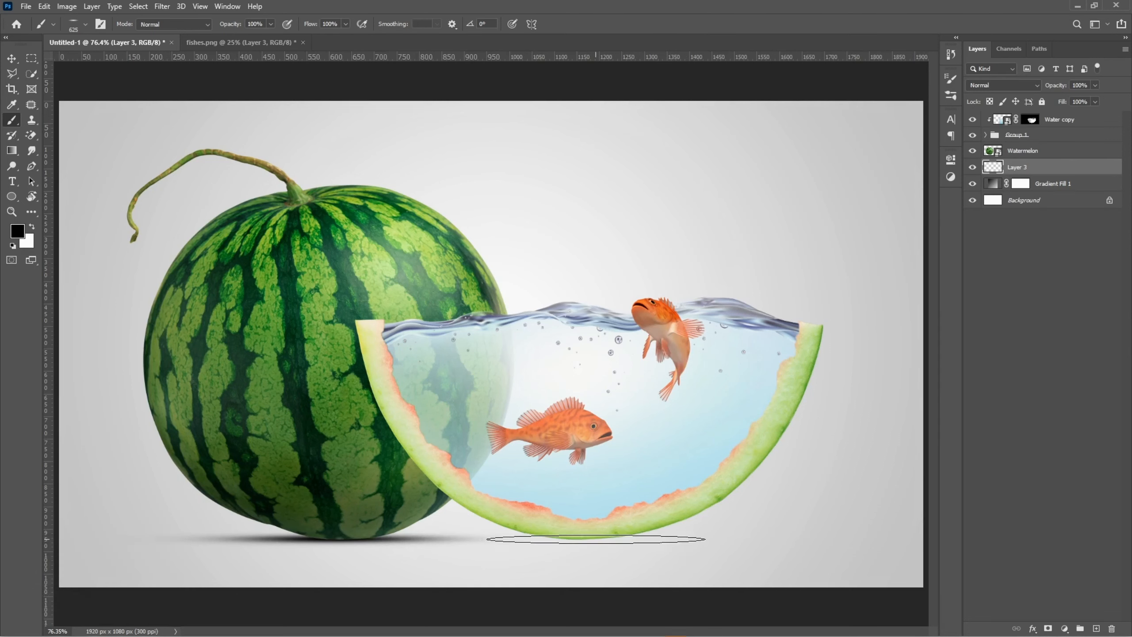
{"action": "left_click", "coordinate": [596, 539]}
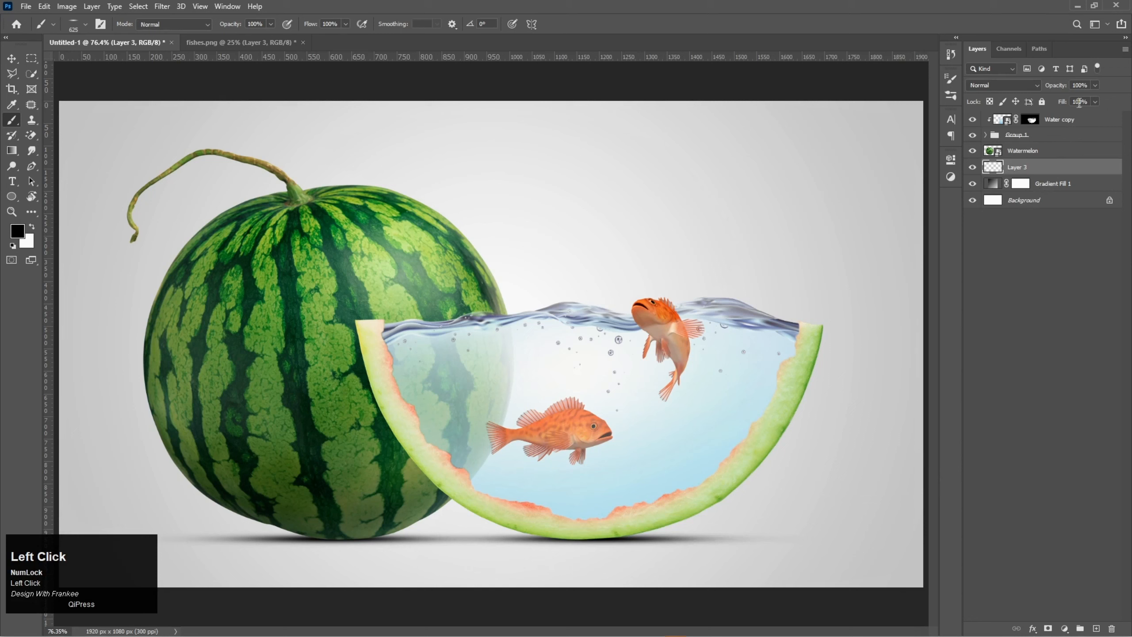
{"action": "left_click", "coordinate": [1065, 88]}
{"action": "type", "text": "70"}
{"action": "key", "text": "Return"}
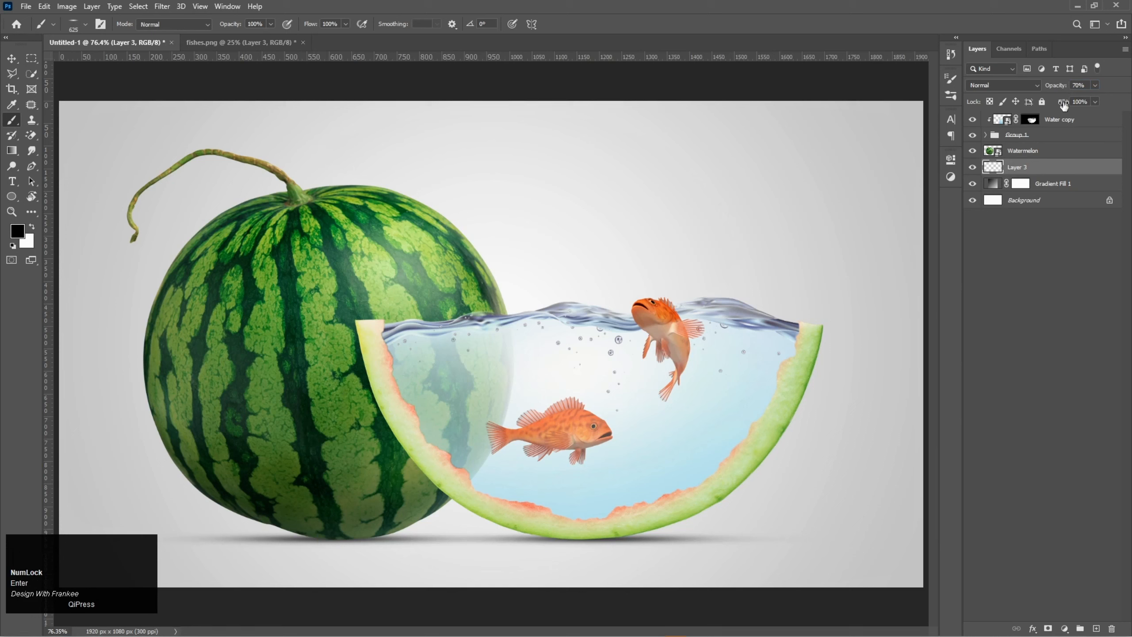
Add a new empty layer above Water copy and clip it to Group 1.
{"action": "left_click", "coordinate": [1088, 123]}
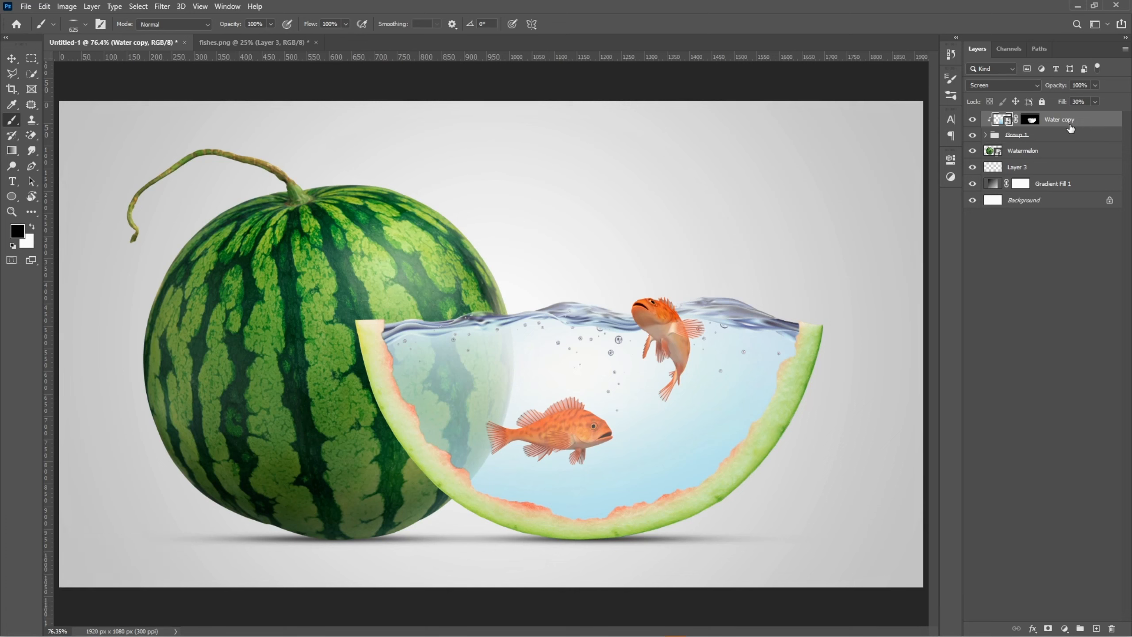
{"action": "key", "text": "v"}
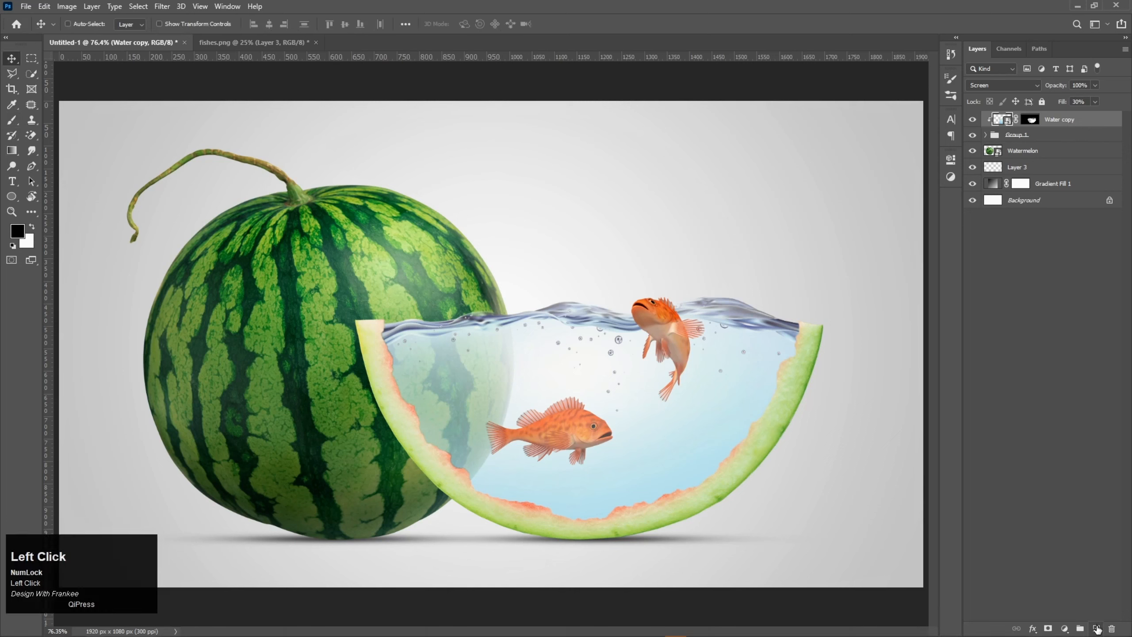
{"action": "left_click", "coordinate": [1096, 628]}
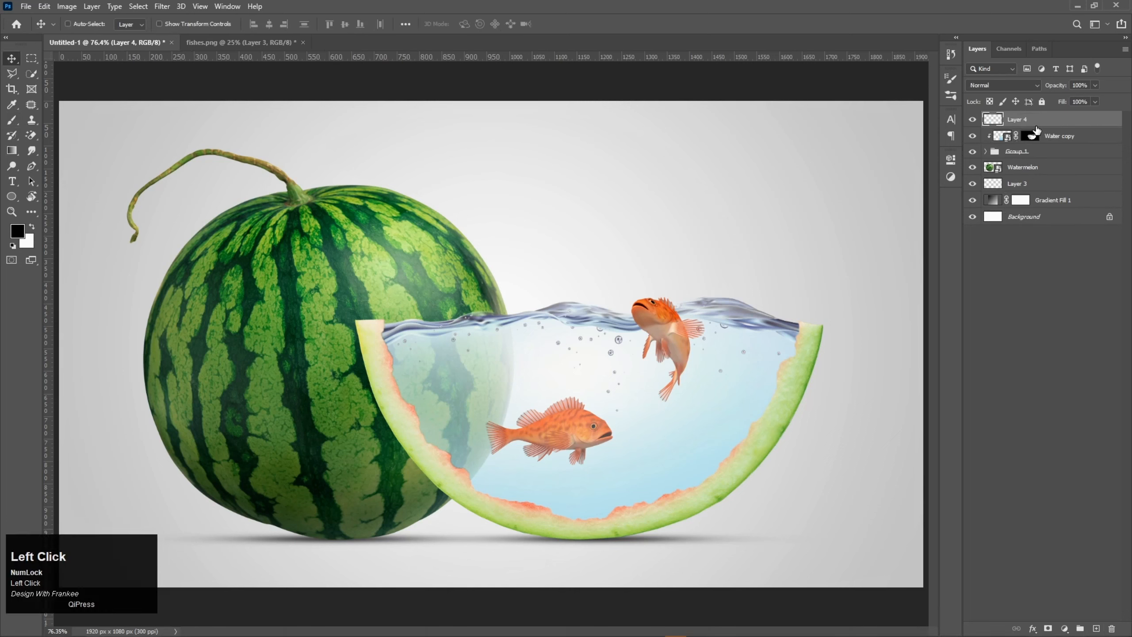
{"action": "right_click", "coordinate": [1036, 129]}
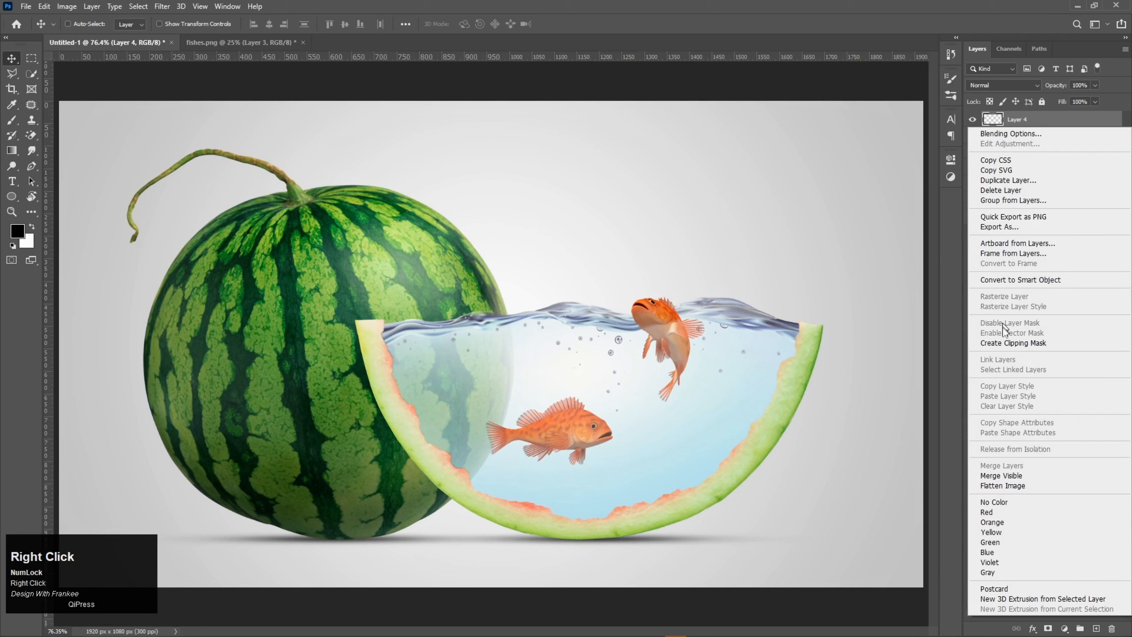
{"action": "left_click", "coordinate": [1012, 343]}
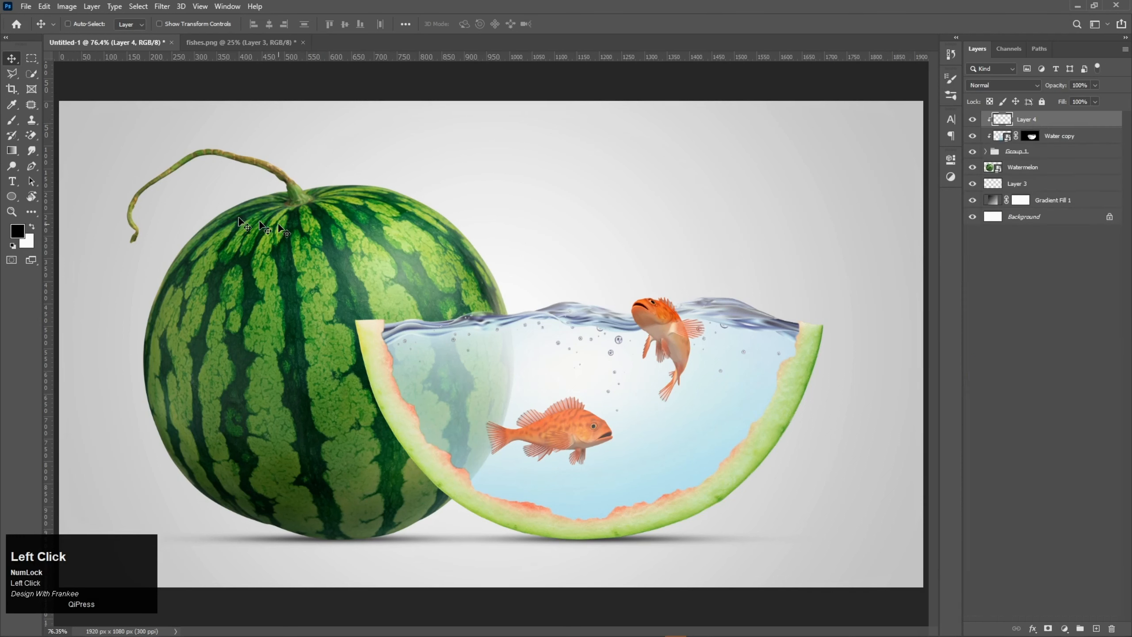
Choose the Brush tool with the soft round preset and sample a dark olive green from the base of the whole melon.
{"action": "right_click", "coordinate": [11, 120]}
{"action": "left_click", "coordinate": [62, 119]}
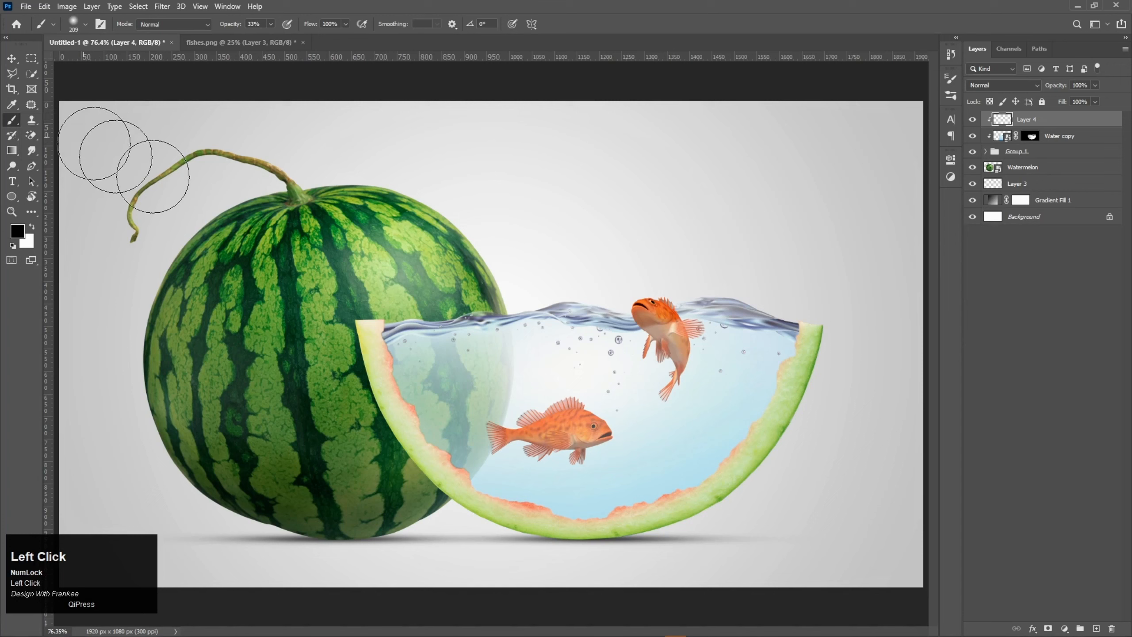
{"action": "right_click", "coordinate": [653, 483]}
{"action": "left_click", "coordinate": [699, 542]}
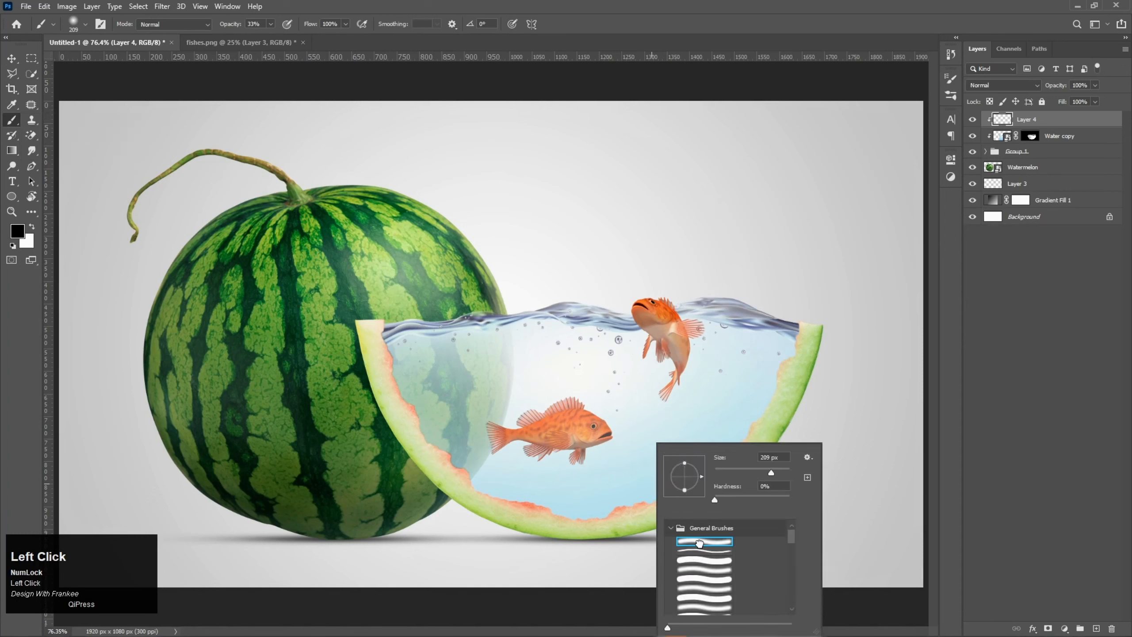
{"action": "left_click", "coordinate": [698, 542]}
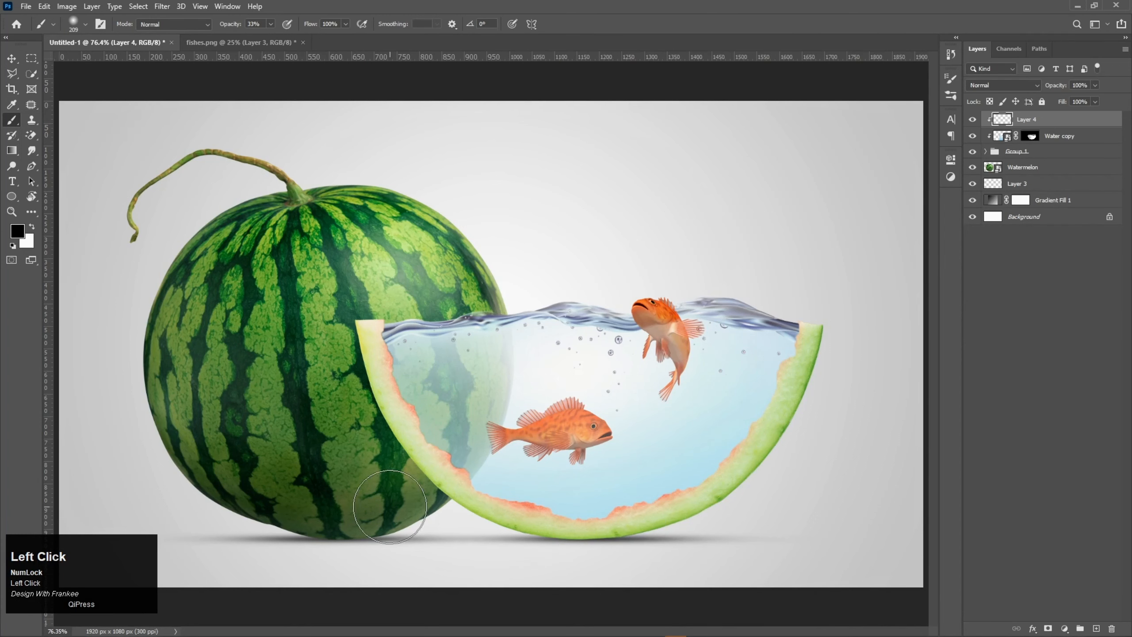
{"action": "key", "text": "alt"}
{"action": "left_click", "coordinate": [366, 528], "text": "alt"}
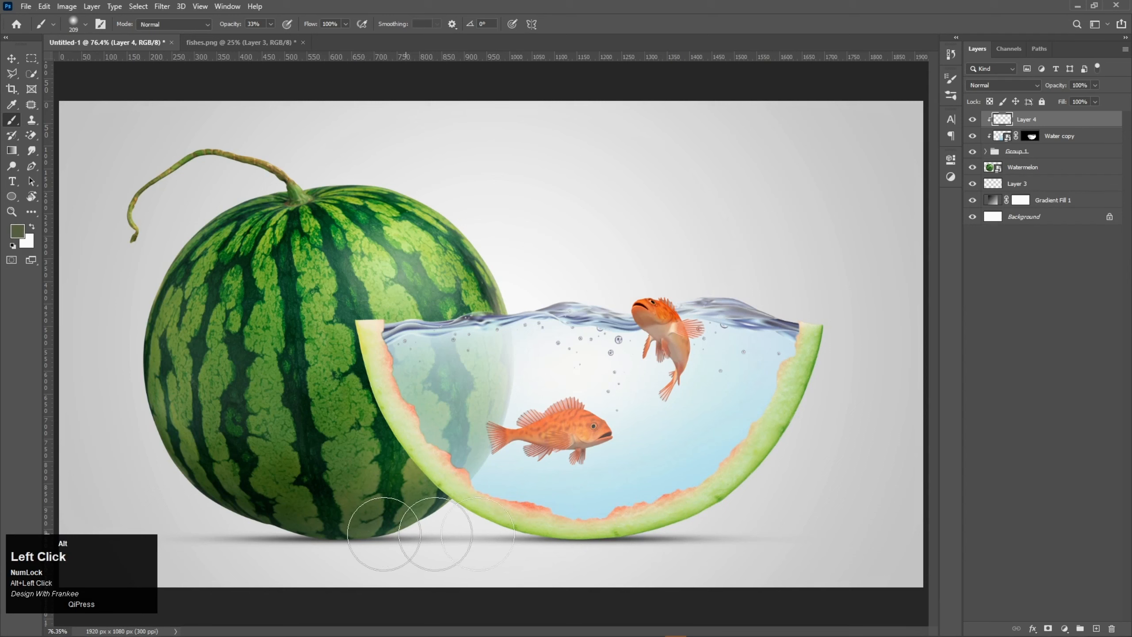
Paint soft green shading along the slice's lower rind on Layer 4, using a 187 px brush at 31% opacity.
{"action": "right_click", "coordinate": [714, 518], "text": "alt"}
{"action": "left_click_drag", "start_coordinate": [710, 515], "coordinate": [697, 521]}
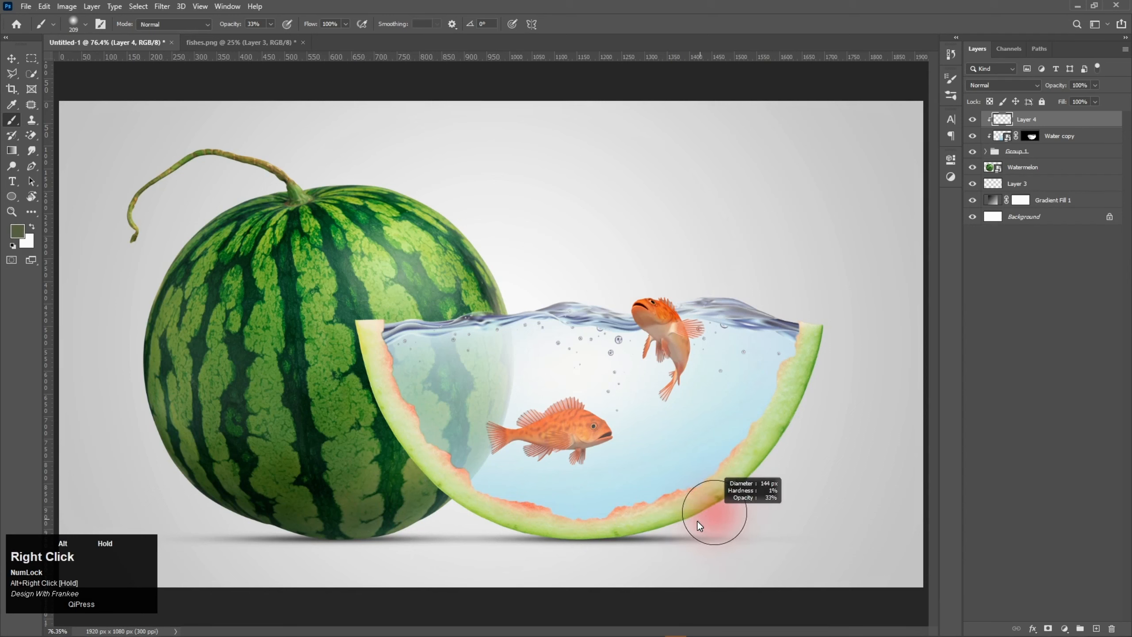
{"action": "left_click", "coordinate": [270, 24]}
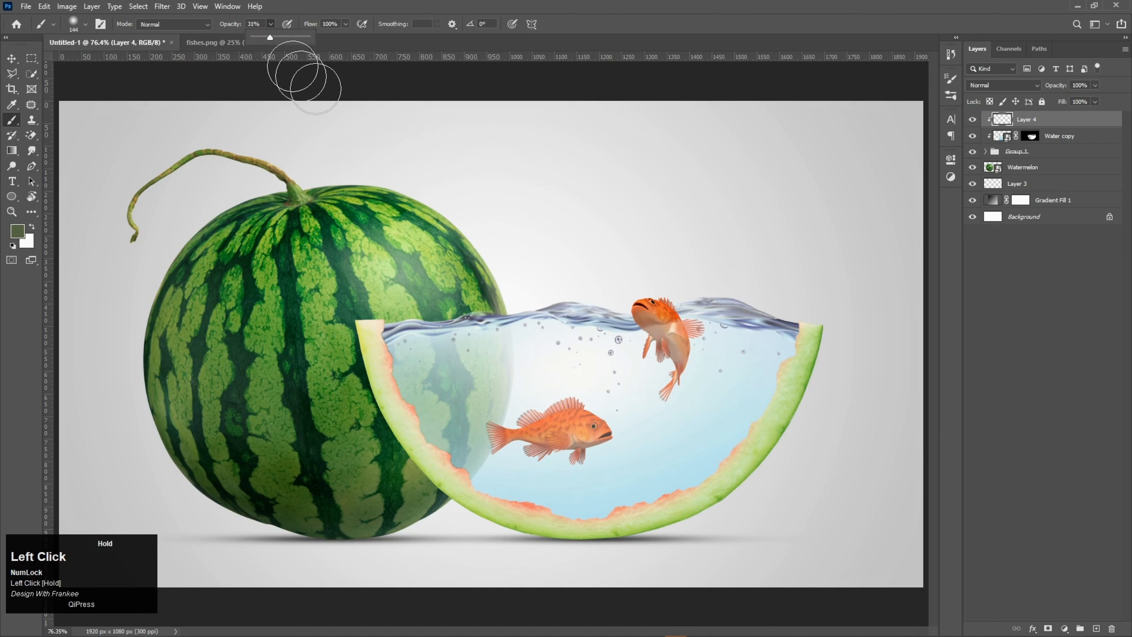
{"action": "scroll", "coordinate": [678, 505], "scroll_direction": "down", "scroll_amount": 1}
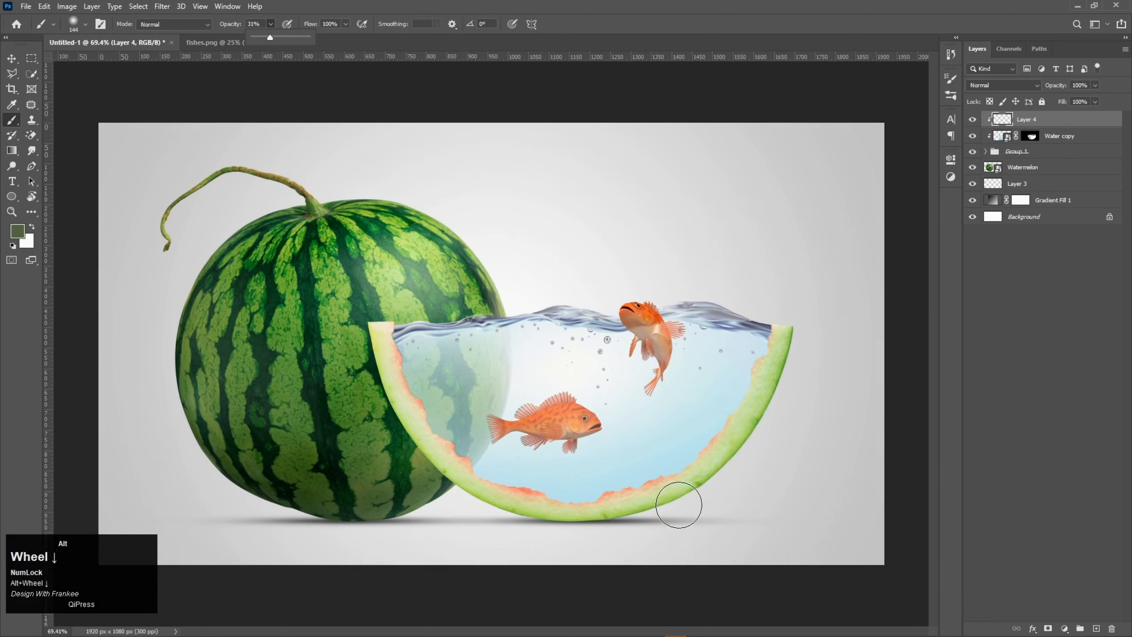
{"action": "right_click", "coordinate": [676, 512], "text": "alt"}
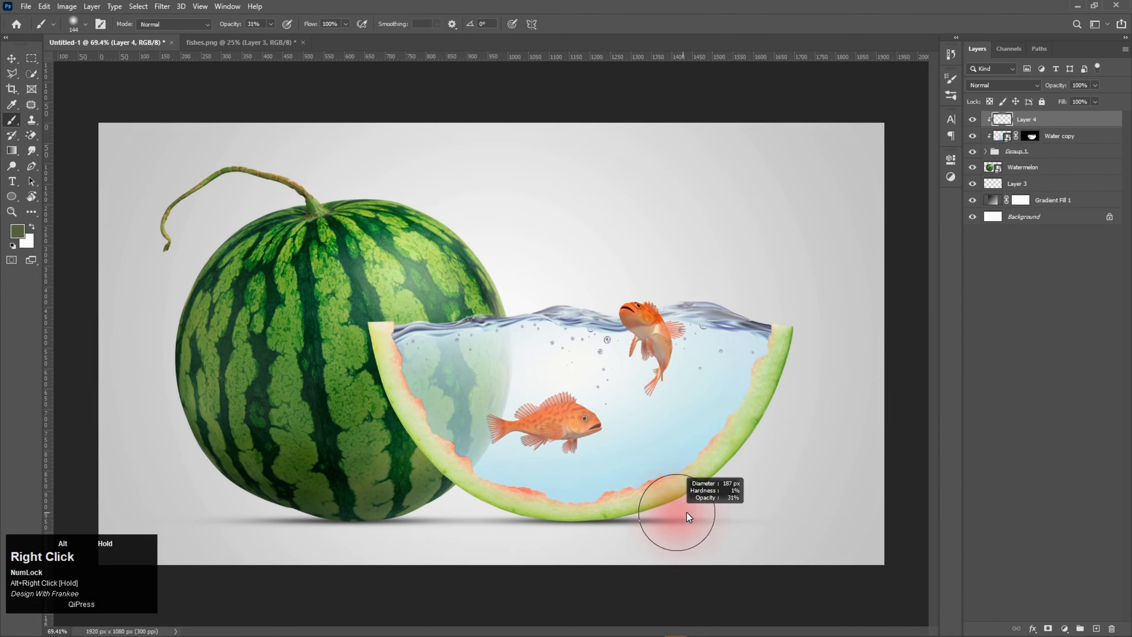
{"action": "left_click", "coordinate": [687, 511]}
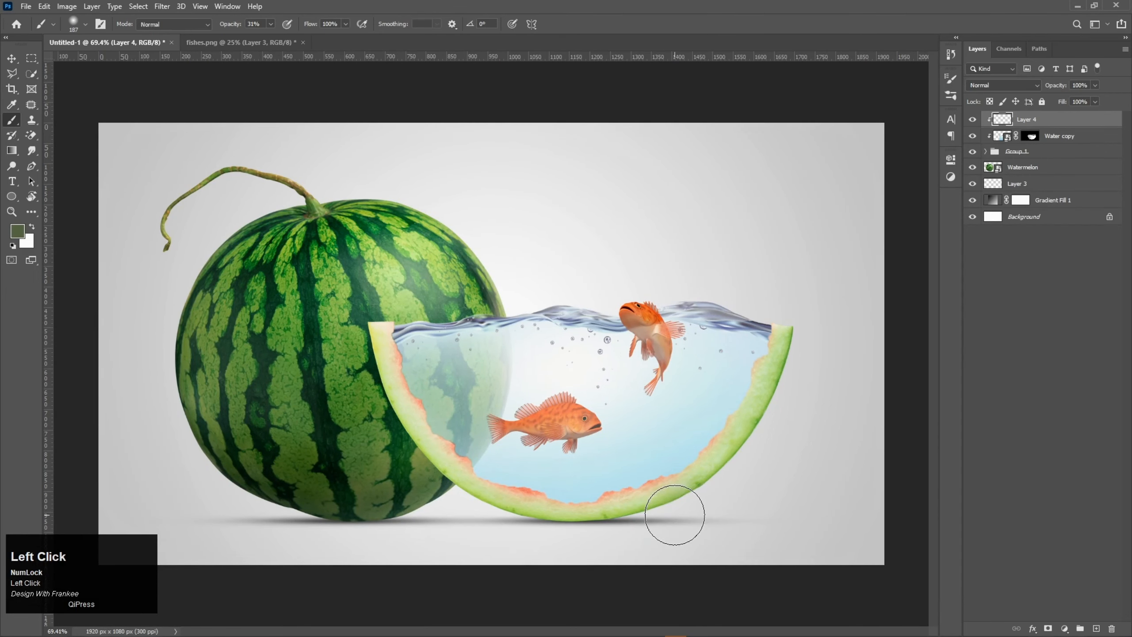
{"action": "mouse_move", "coordinate": [612, 536]}
{"action": "left_mouse_down"}
{"action": "mouse_move", "coordinate": [511, 543]}
{"action": "mouse_move", "coordinate": [462, 530]}
{"action": "mouse_move", "coordinate": [463, 513]}
{"action": "mouse_move", "coordinate": [450, 517]}
{"action": "left_mouse_up"}
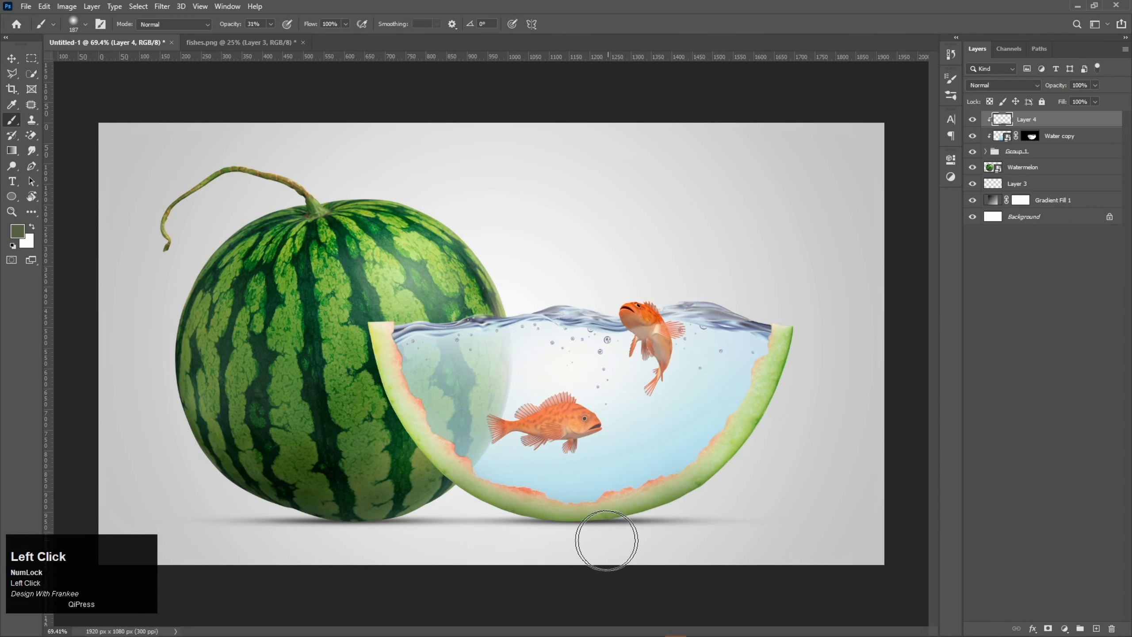
Set the rind shading layer's opacity to 90%, compare the image with and without it, and switch to the Move tool.
{"action": "key", "text": "ctrl+0"}
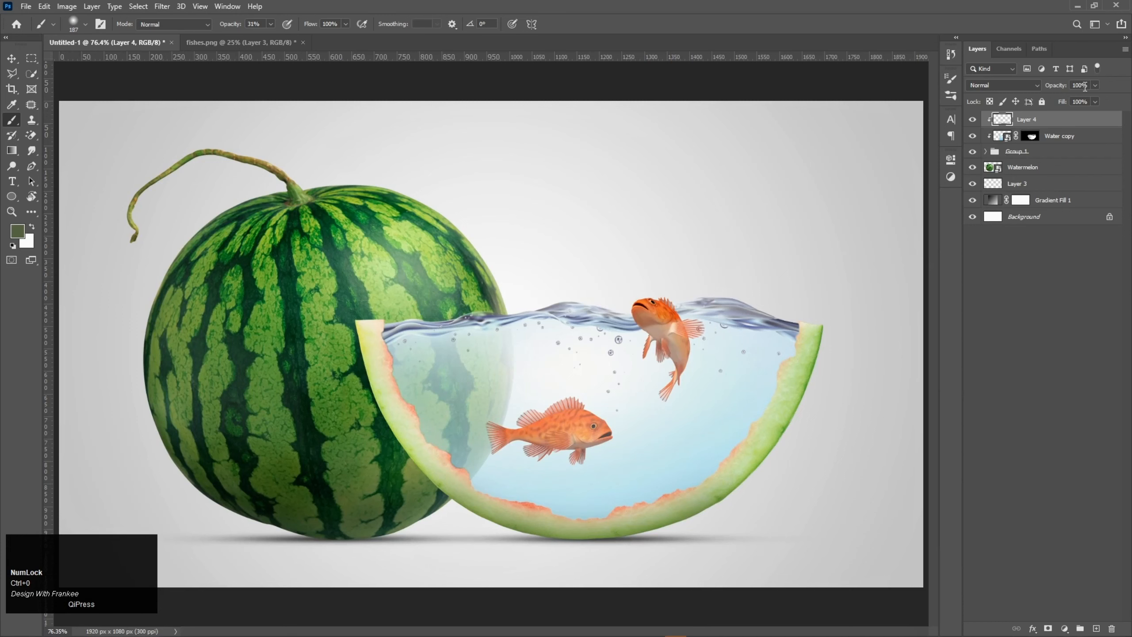
{"action": "left_click_drag", "start_coordinate": [1069, 86], "coordinate": [1065, 88]}
{"action": "type", "text": "90"}
{"action": "key", "text": "Return"}
{"action": "left_click", "coordinate": [973, 120]}
{"action": "key", "text": "v"}
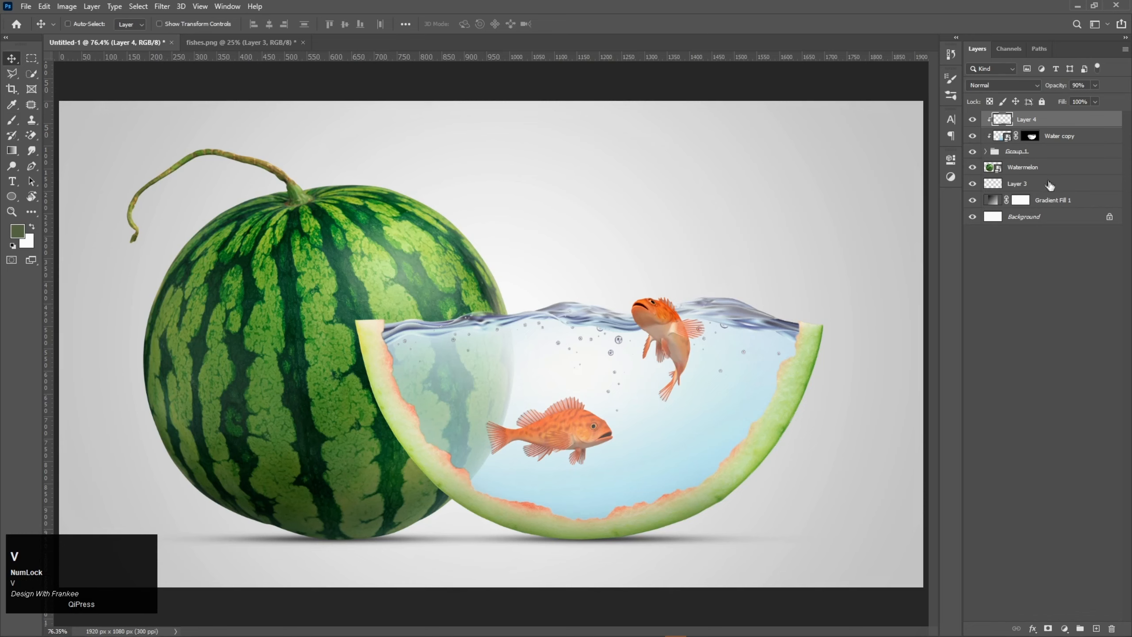